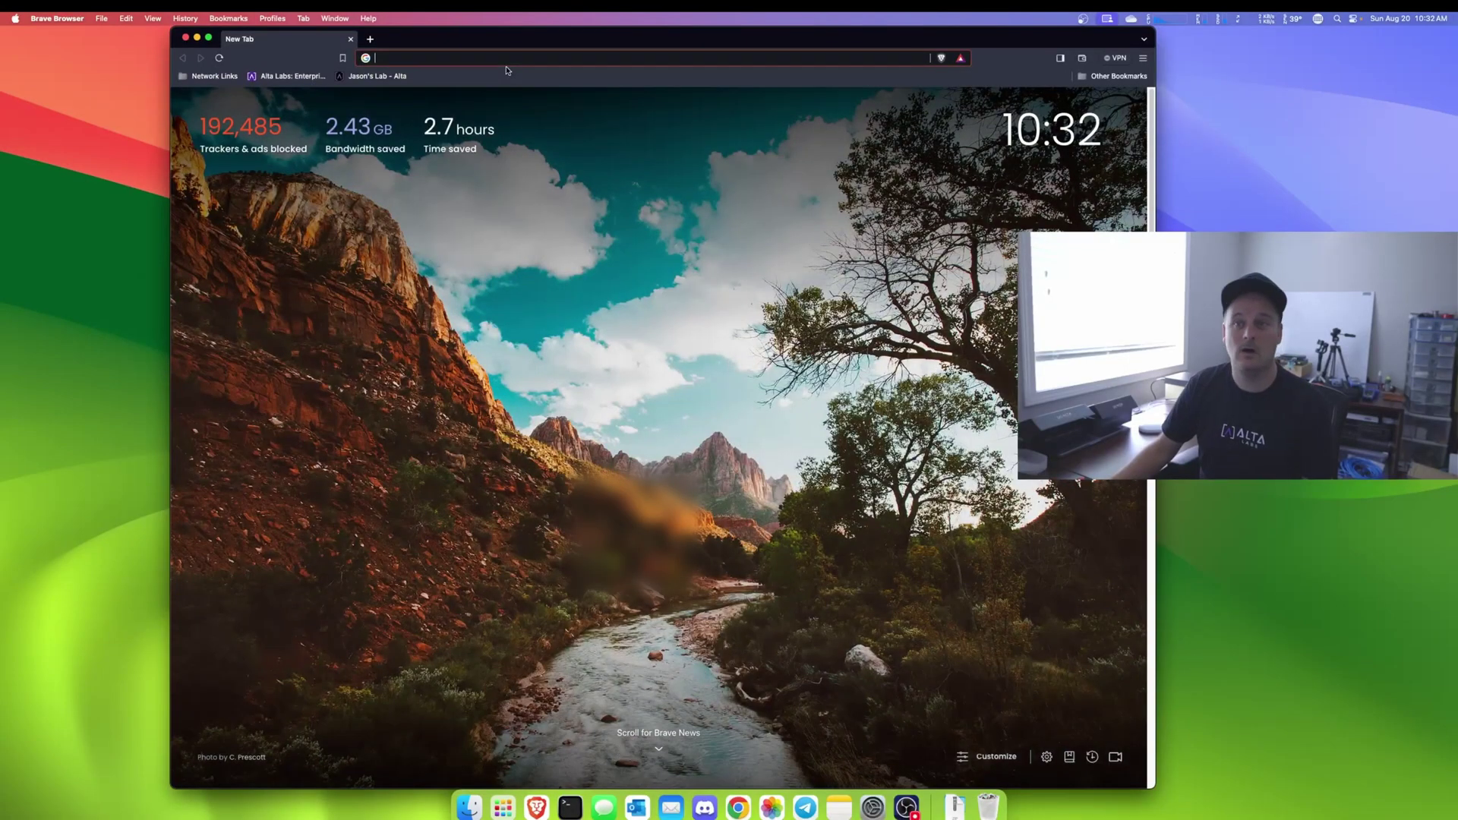
- Go to alta.inc and open the management Log In page, then move the browser window left
type("alt")
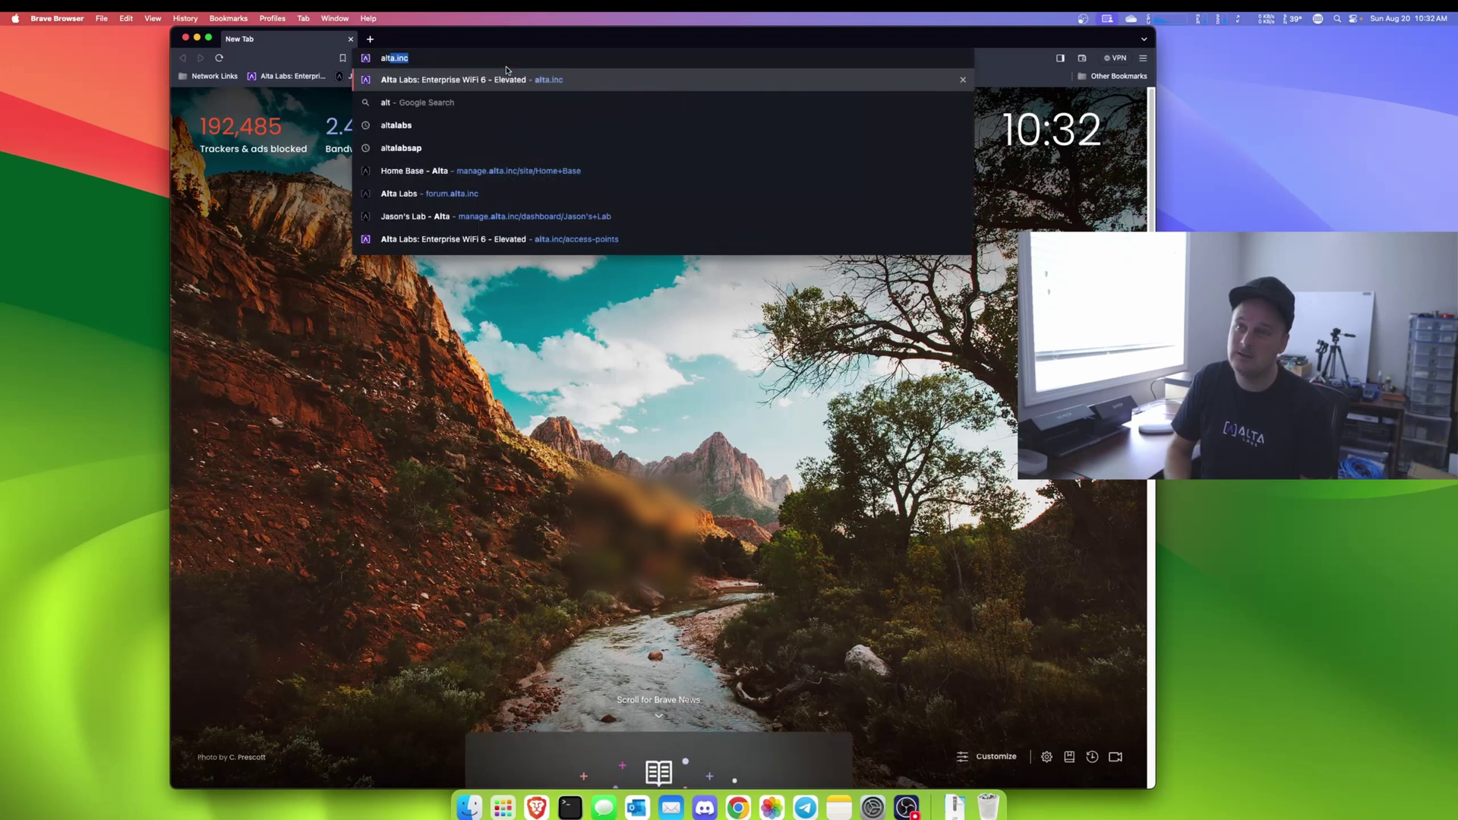
key("Return")
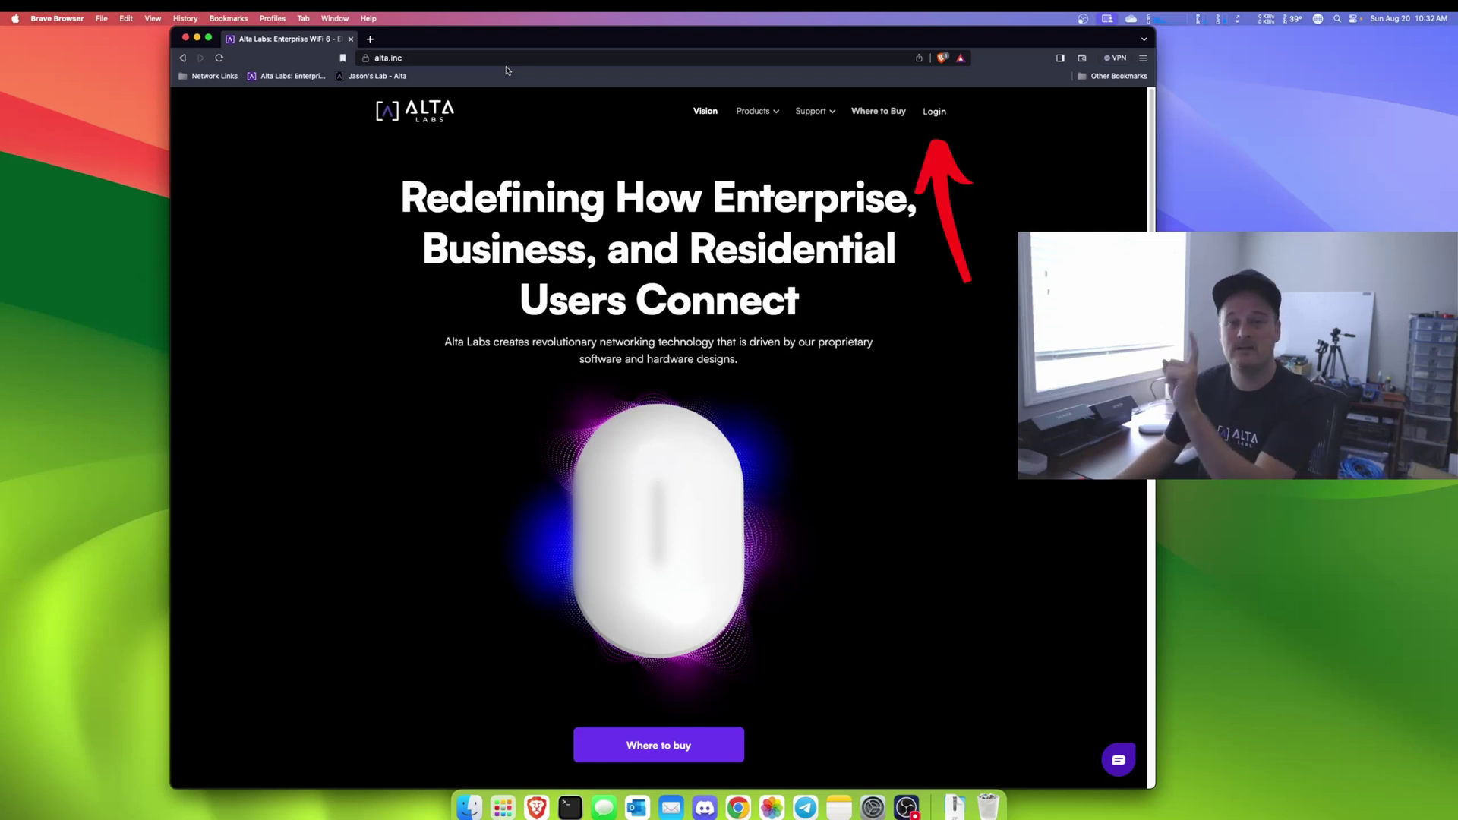
left_click(934, 112)
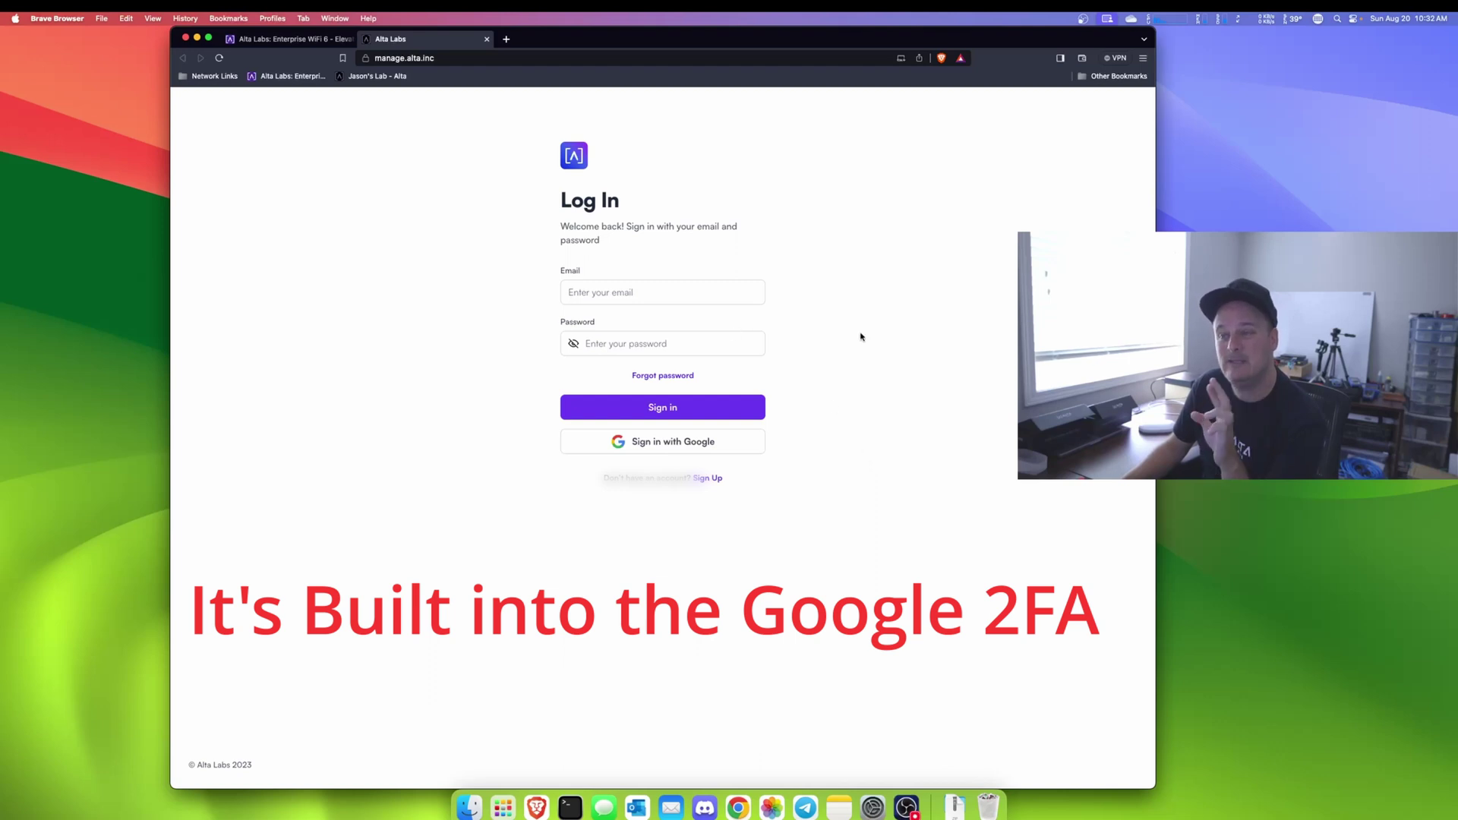
left_click(681, 287)
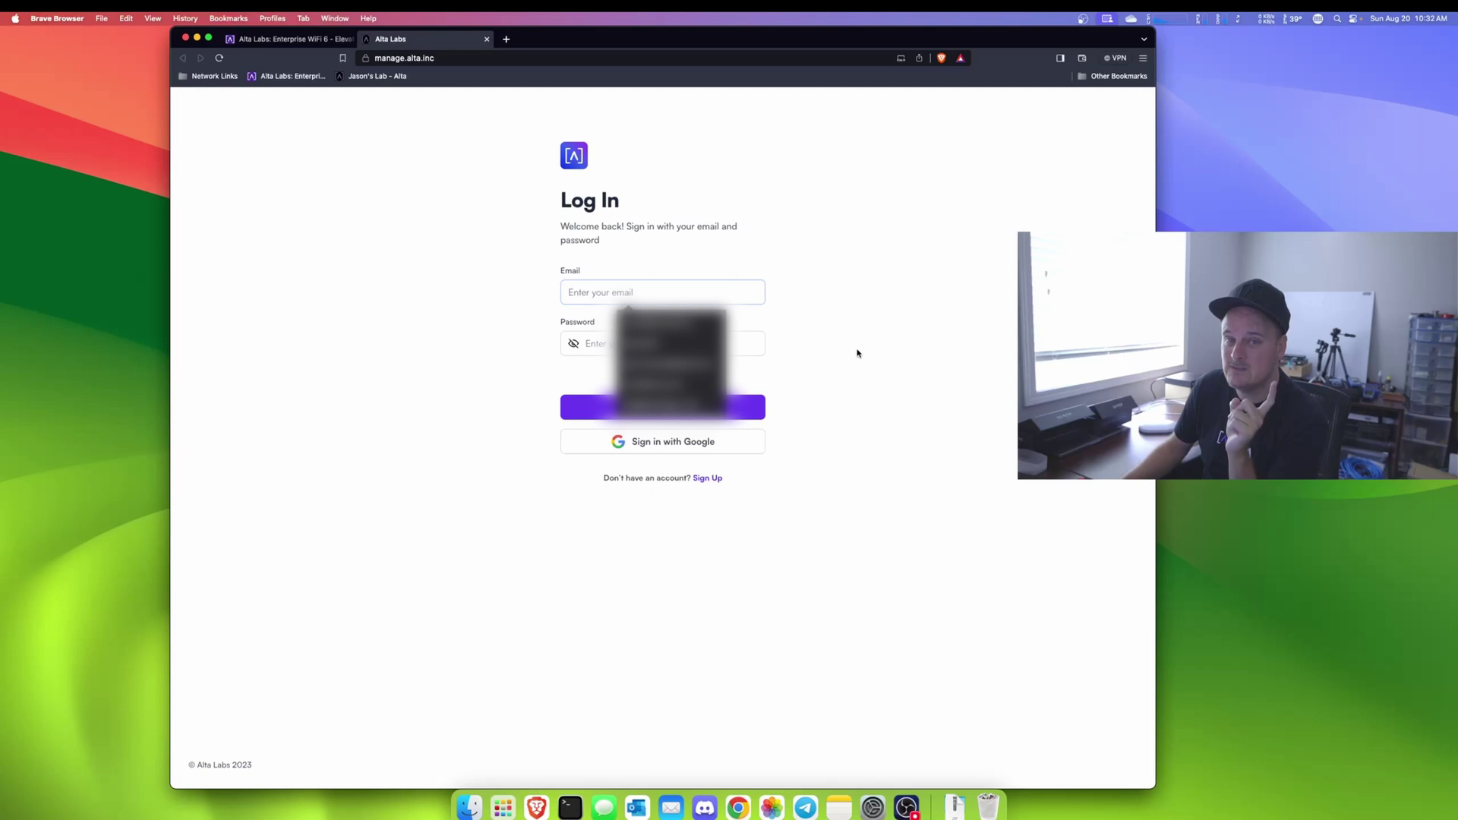
left_click(904, 354)
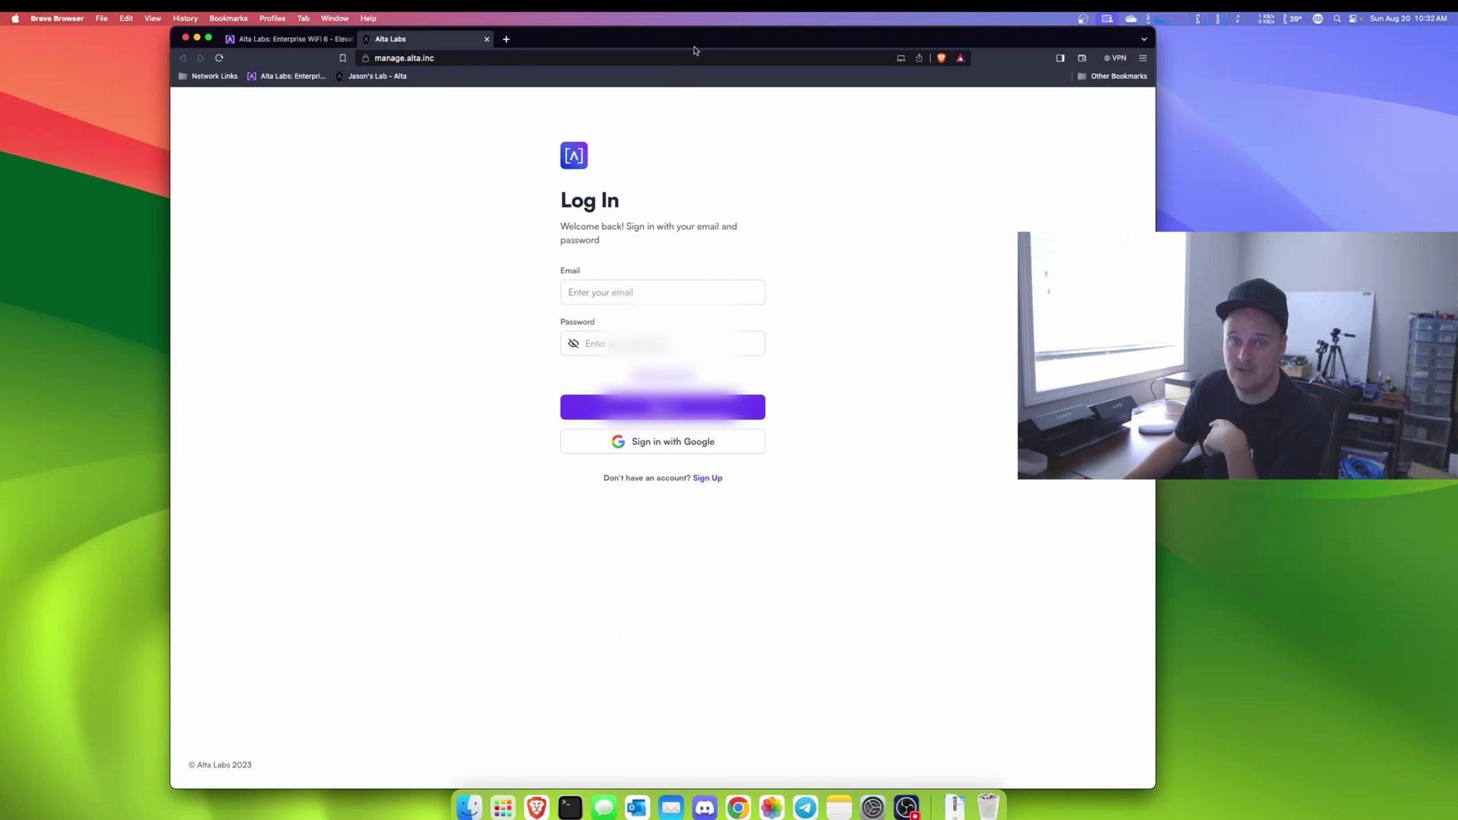
left_click_drag(697, 40, 591, 49)
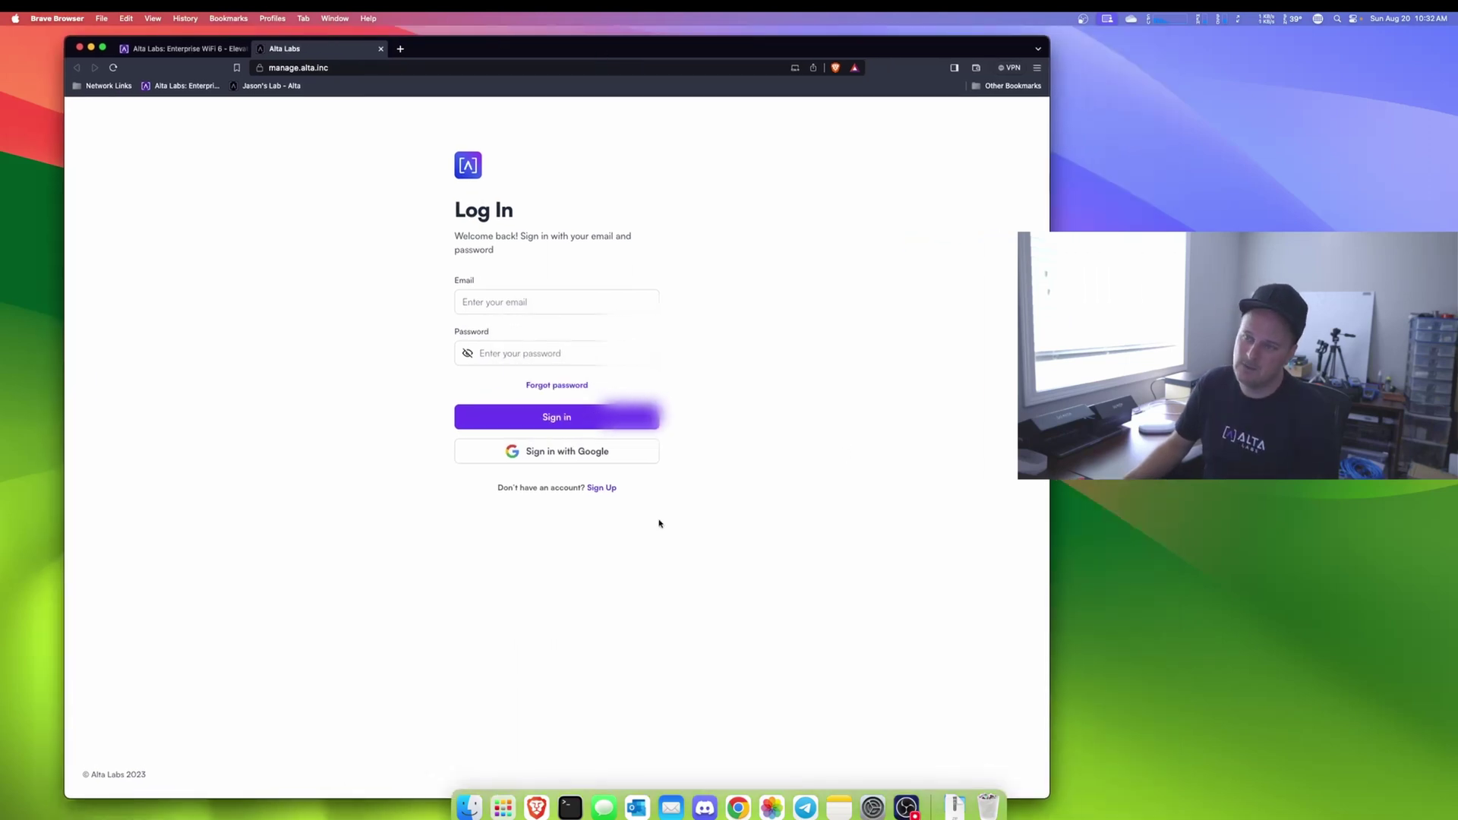
- Sign up for a new Alta account with a name, the user's email address and a password
left_click(602, 488)
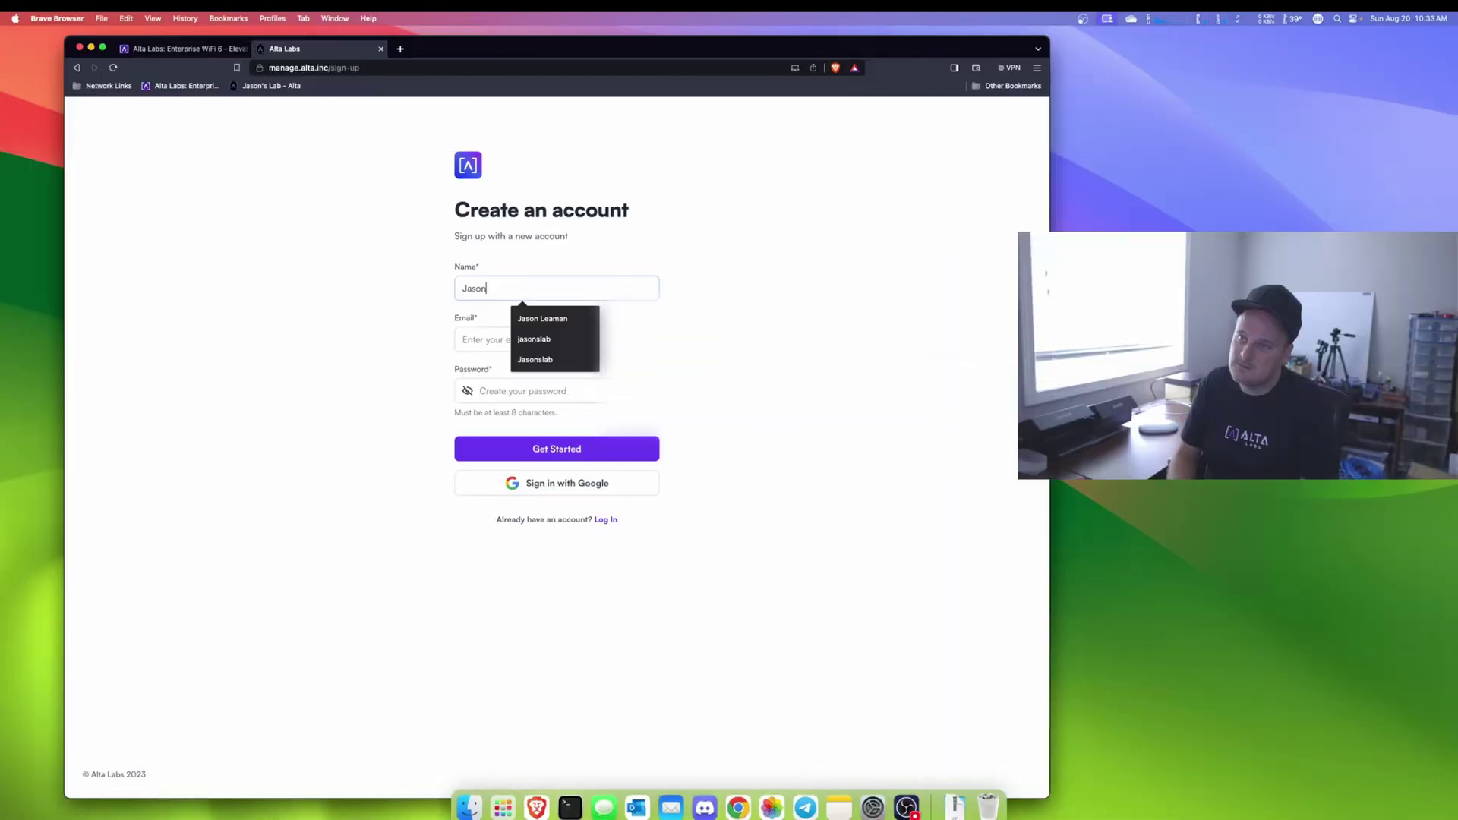
type("s Lab")
left_click(532, 340)
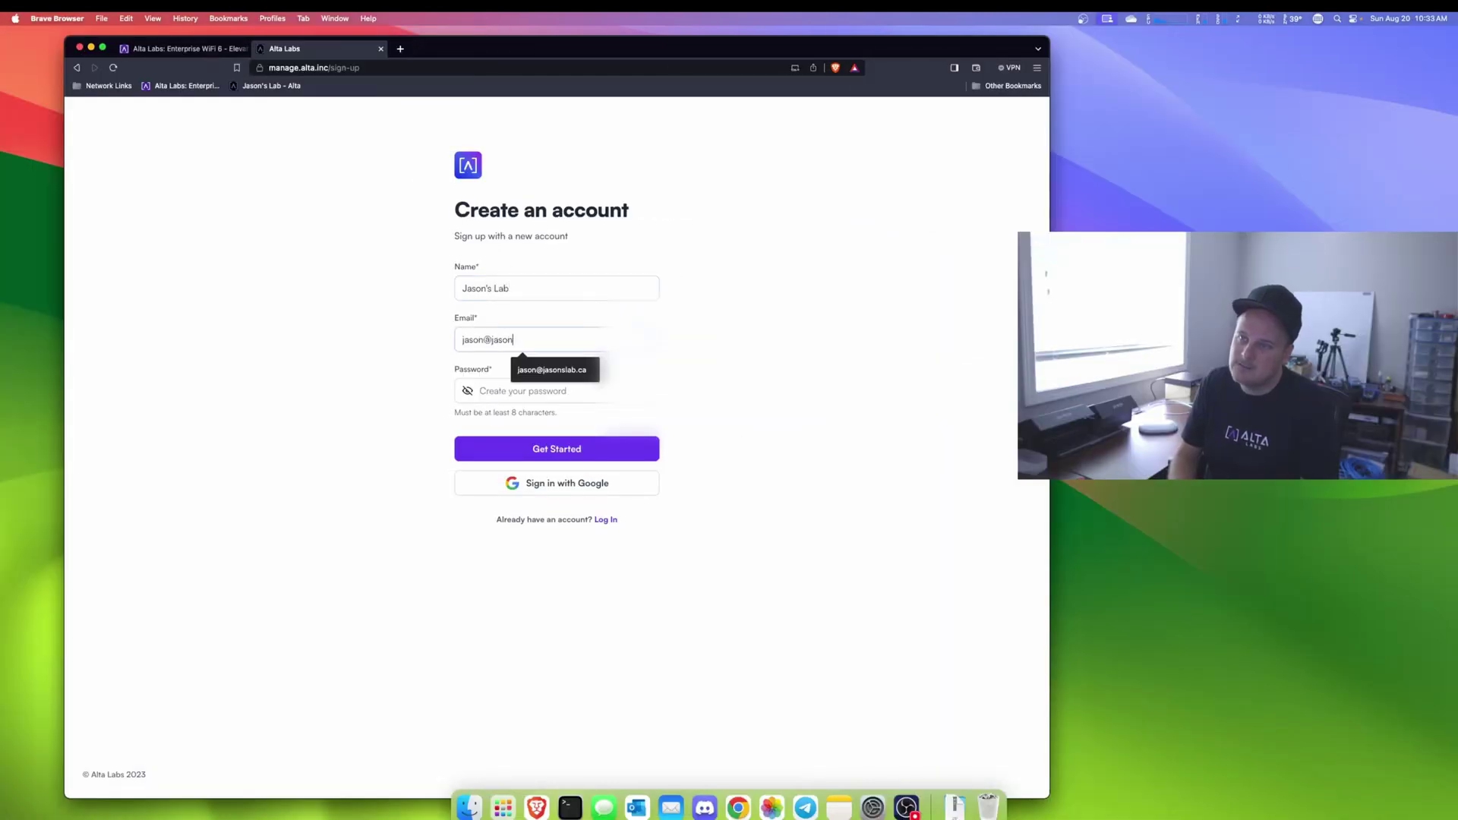
key("Tab")
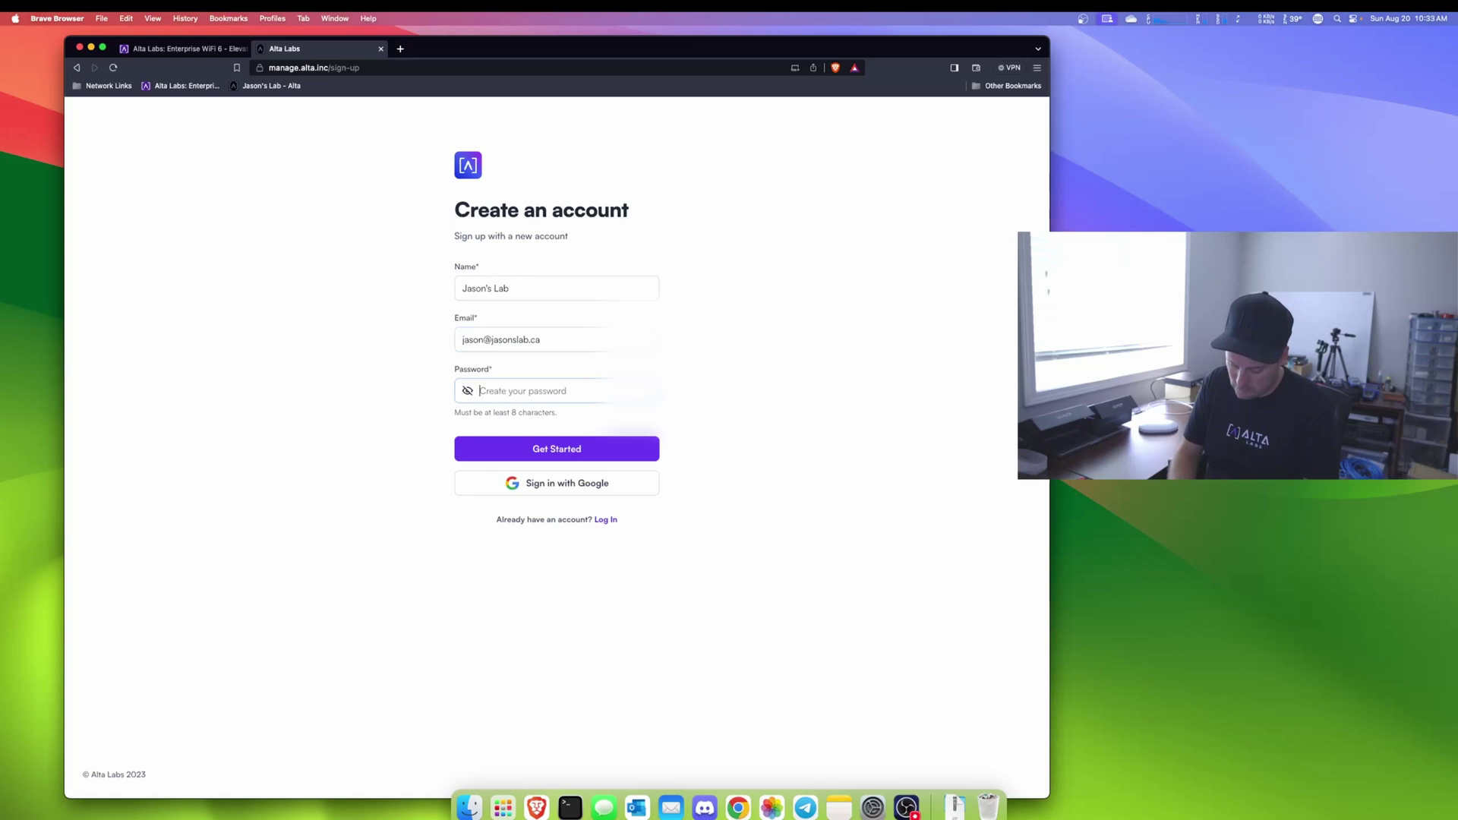
type("•••")
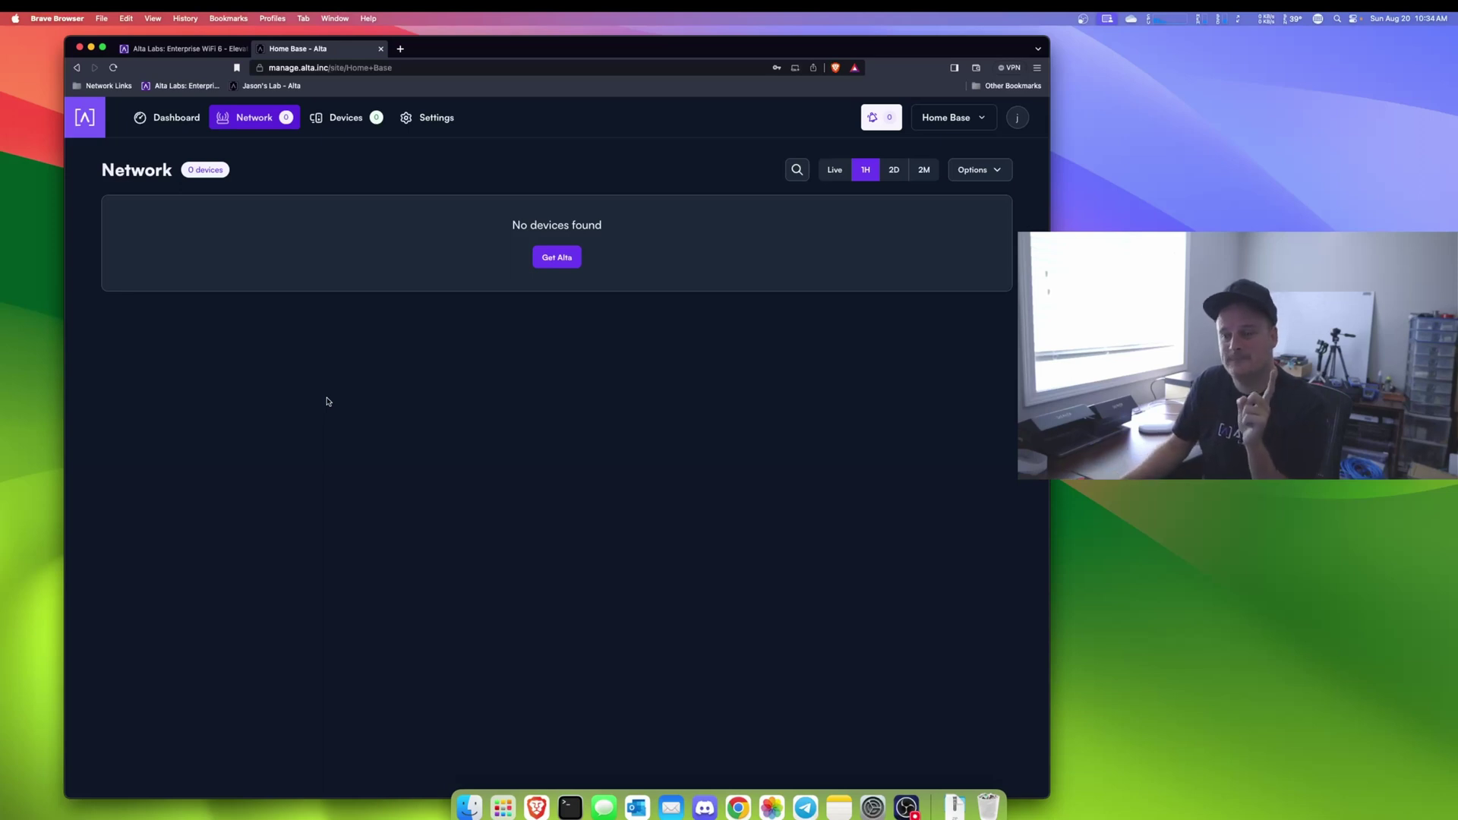
- From My Account, start enabling app-based multi-factor authentication to show its QR code
left_click(1019, 118)
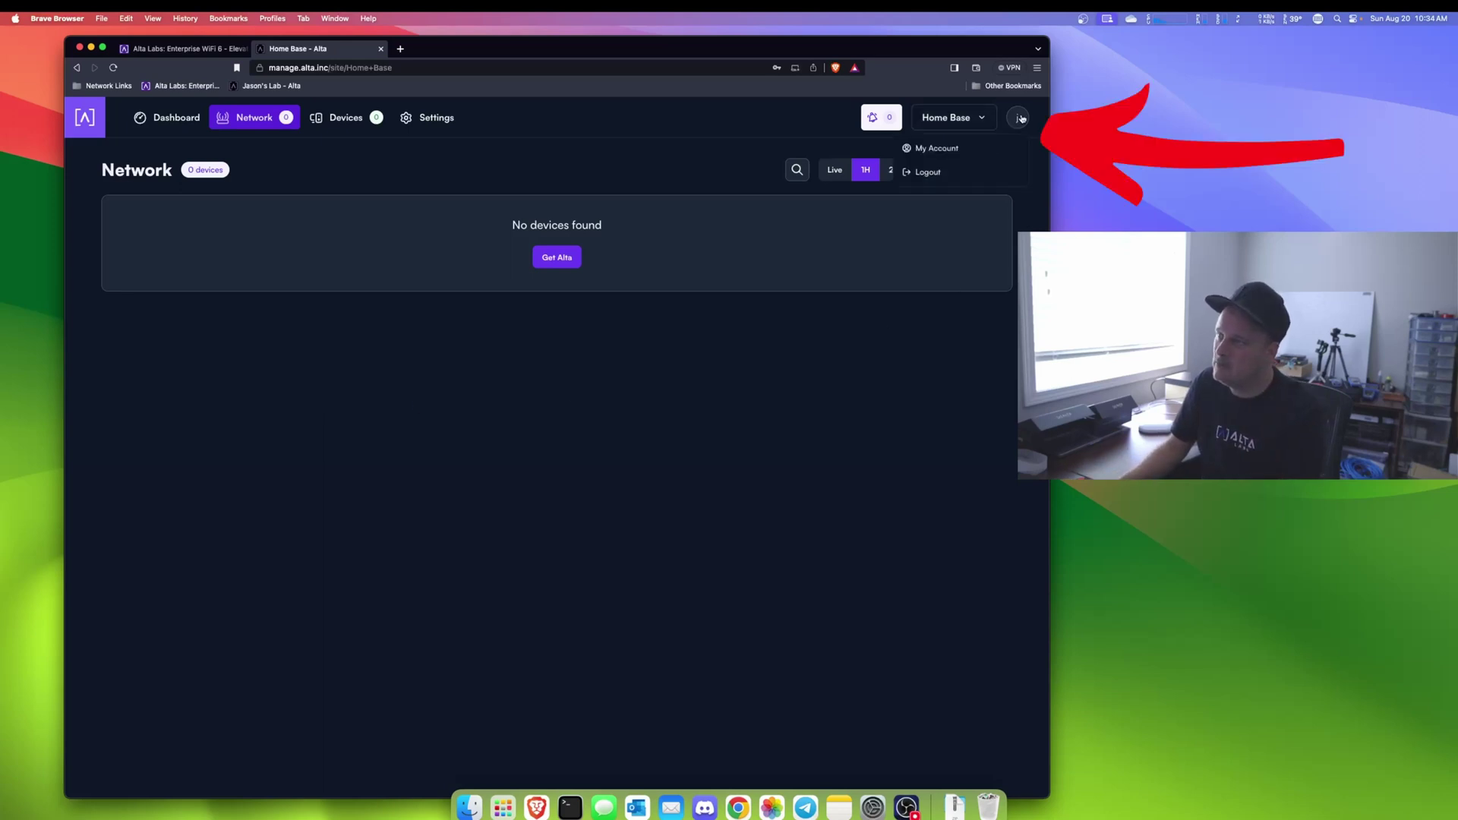
left_click(936, 148)
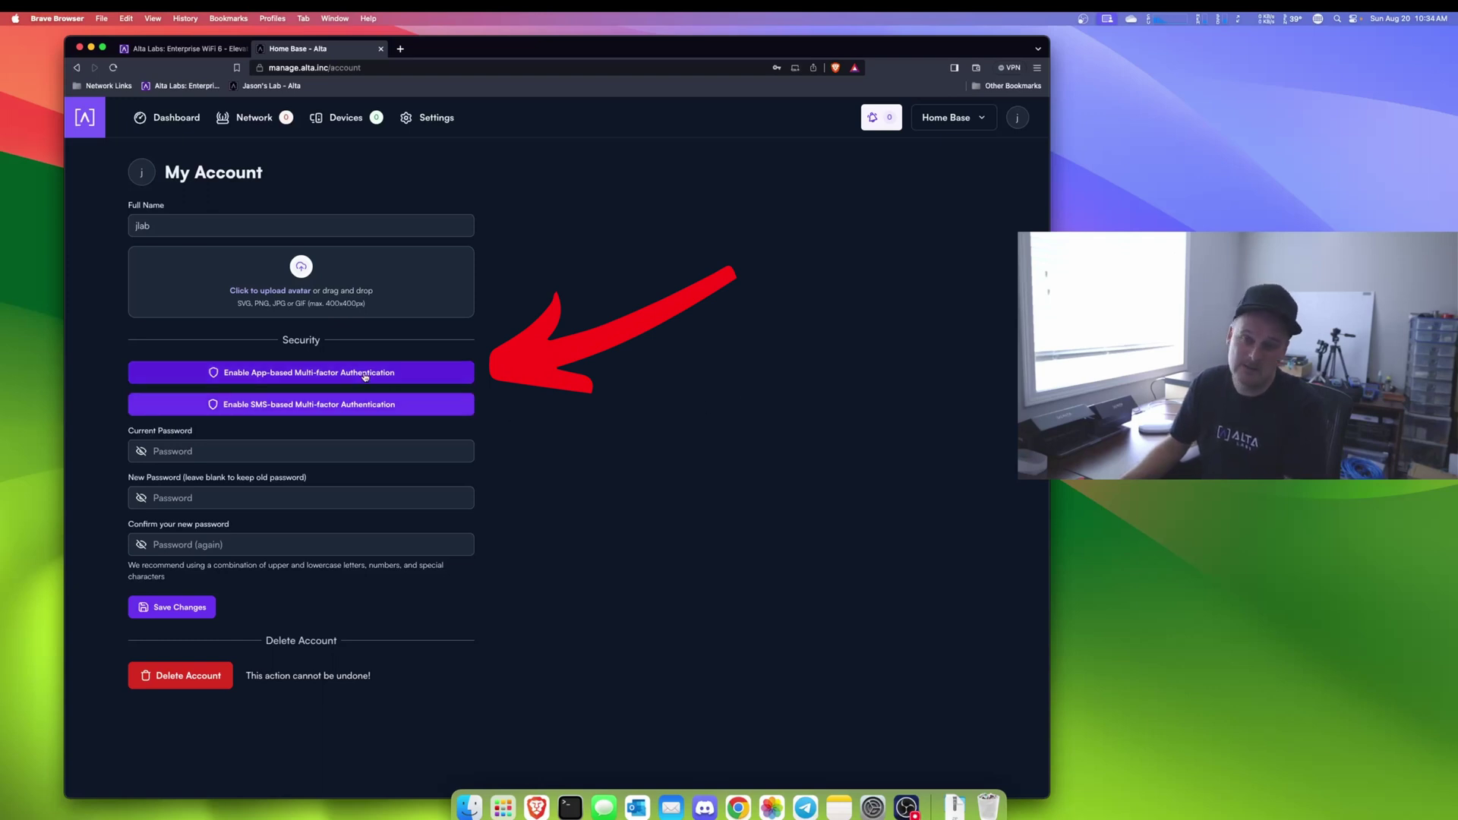
left_click(314, 376)
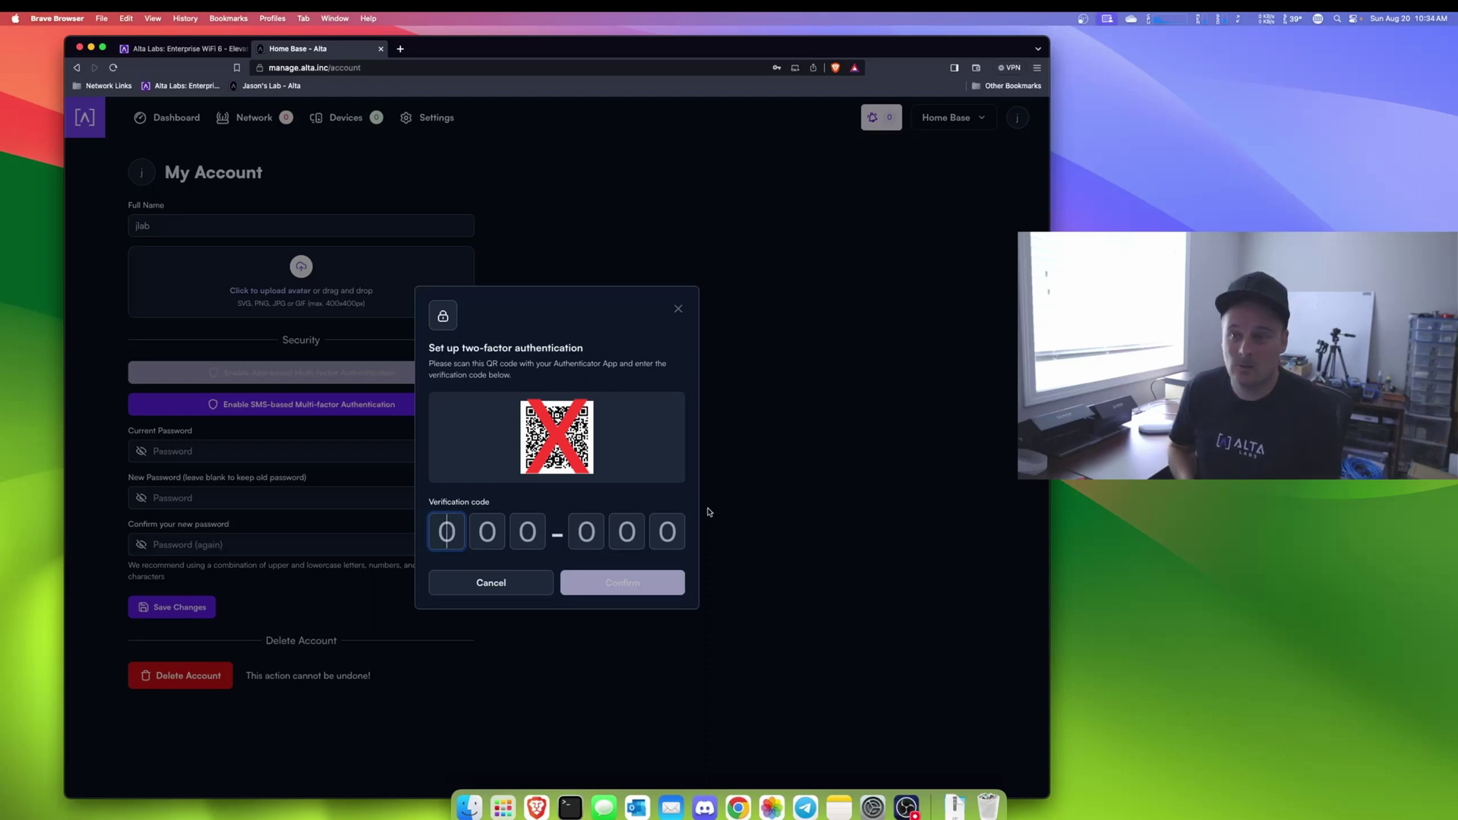
- Enter the authenticator verification code, confirm it, and save the account security changes
left_click(629, 399)
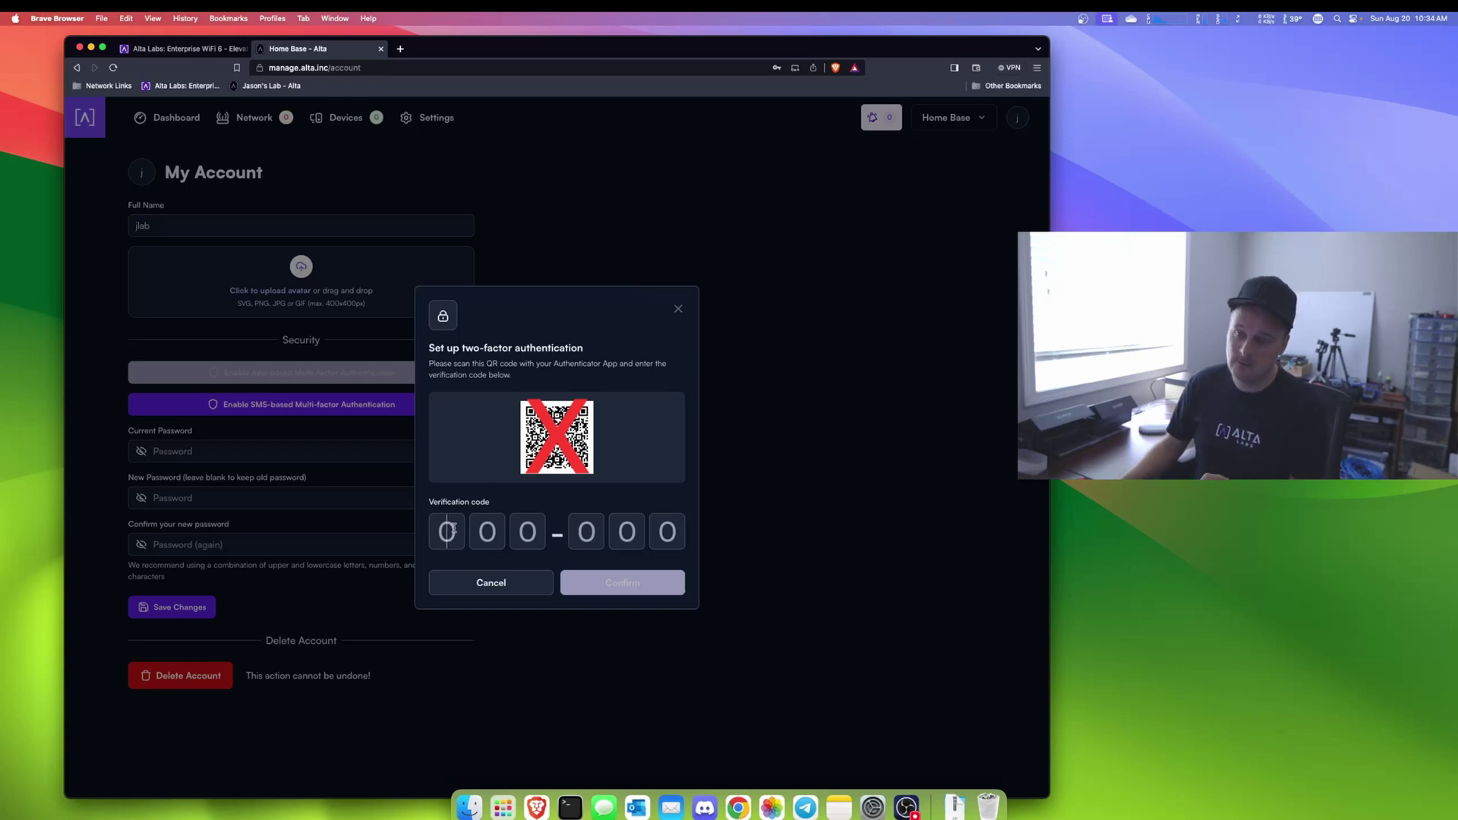
left_click(453, 529)
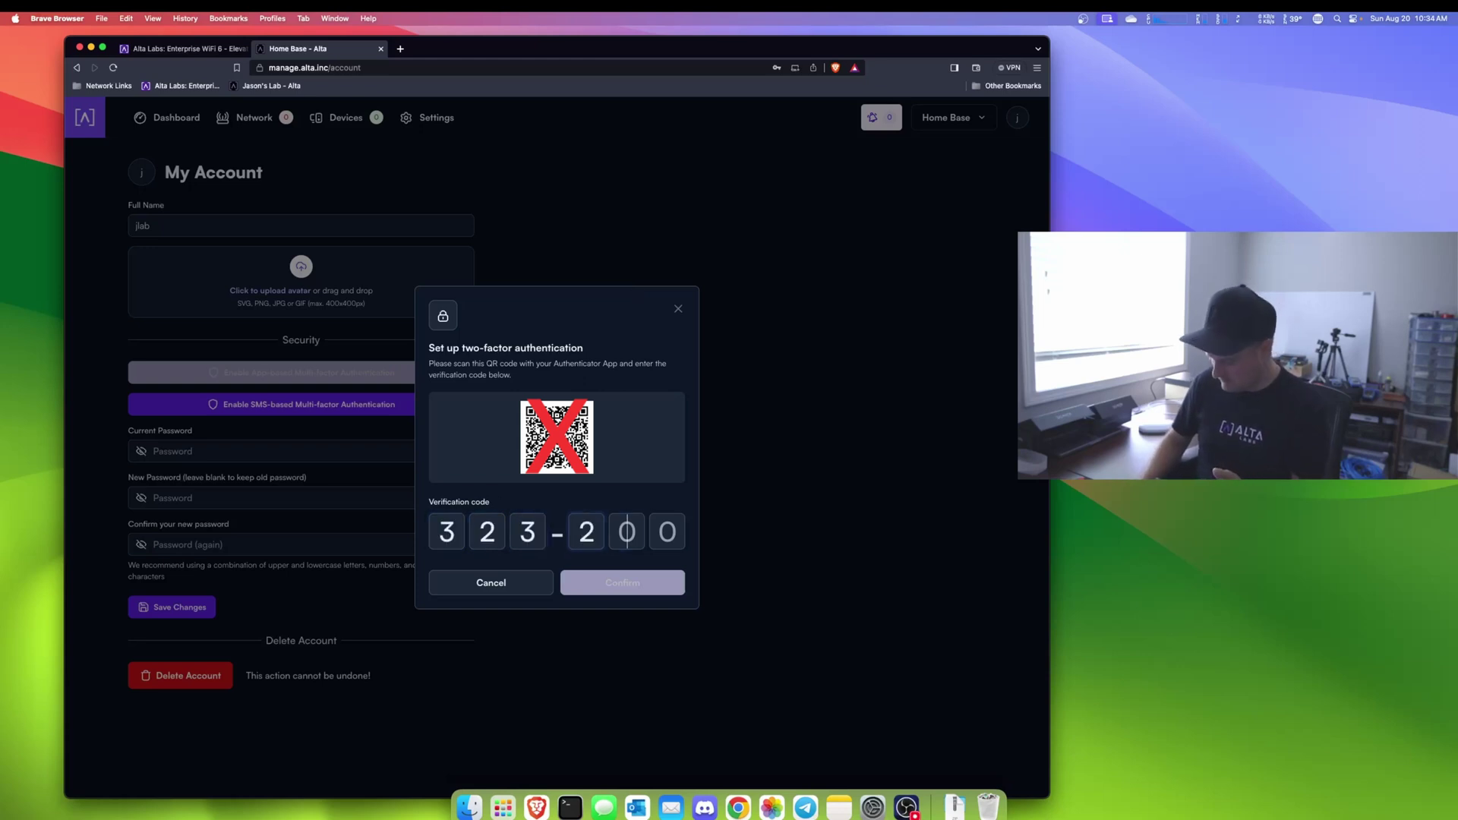
left_click(634, 589)
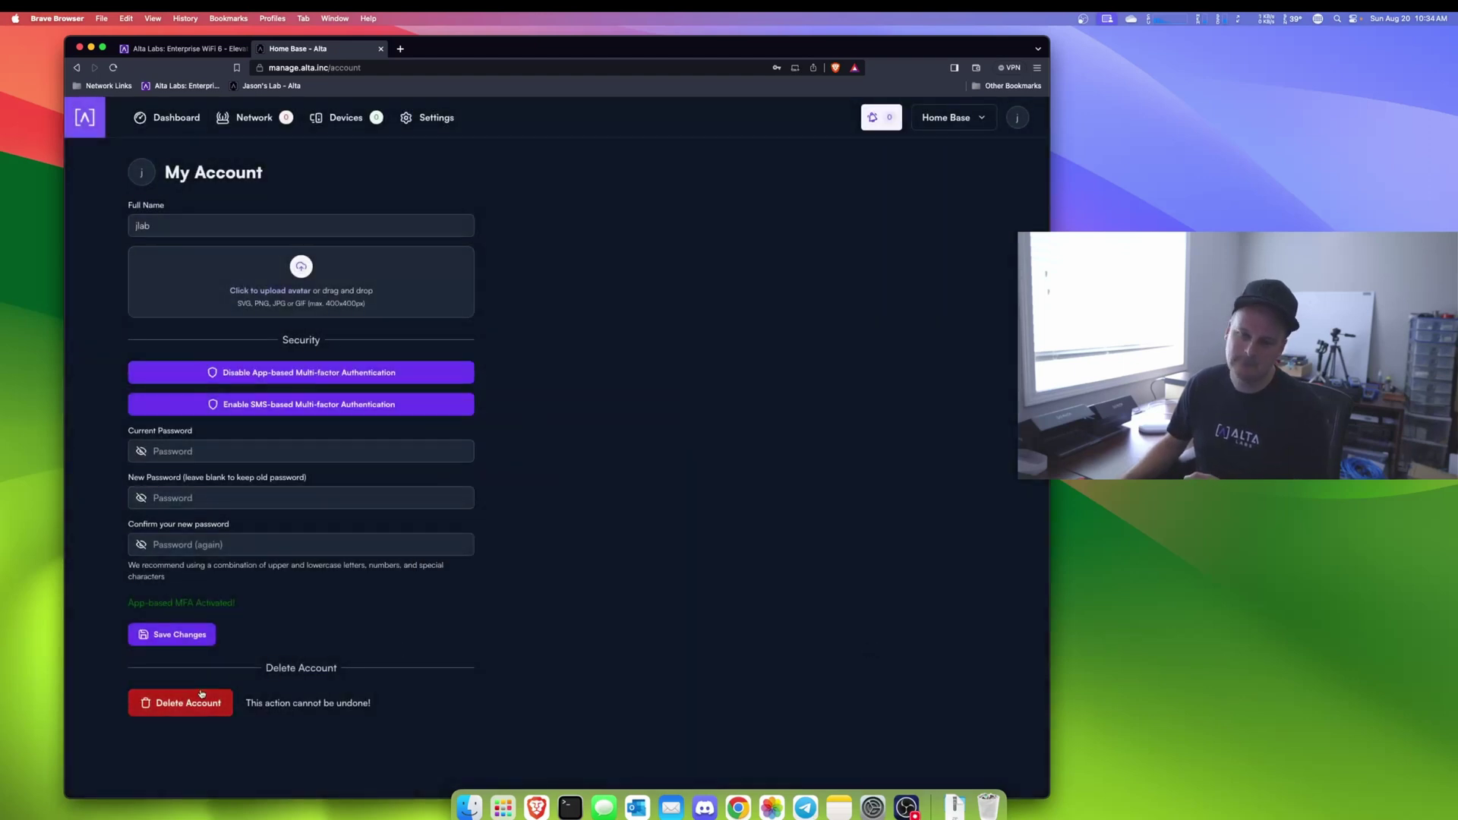
left_click(188, 634)
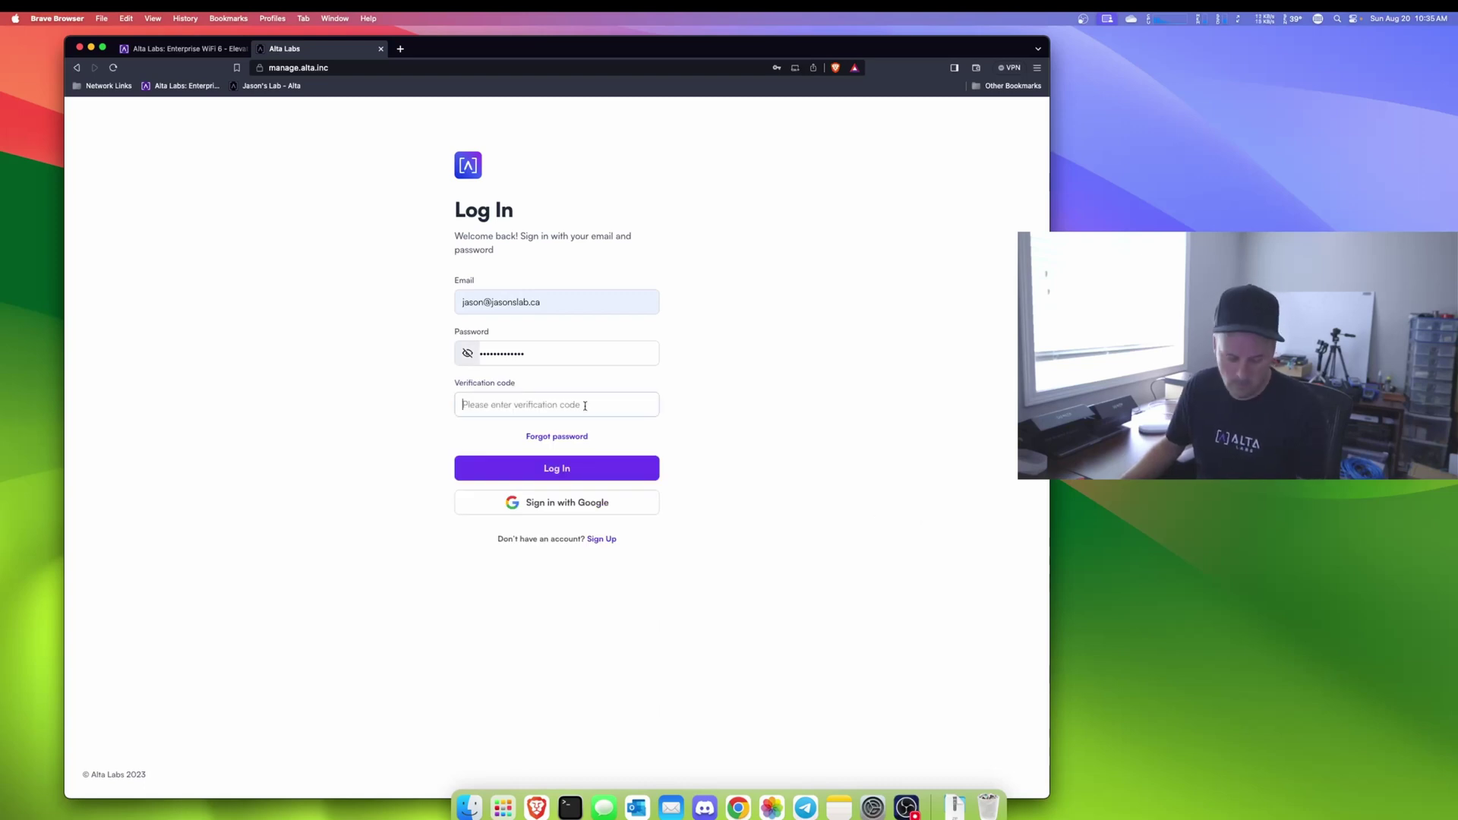
- Enter the authenticator verification code and log in to the Home Base dashboard
left_click(584, 405)
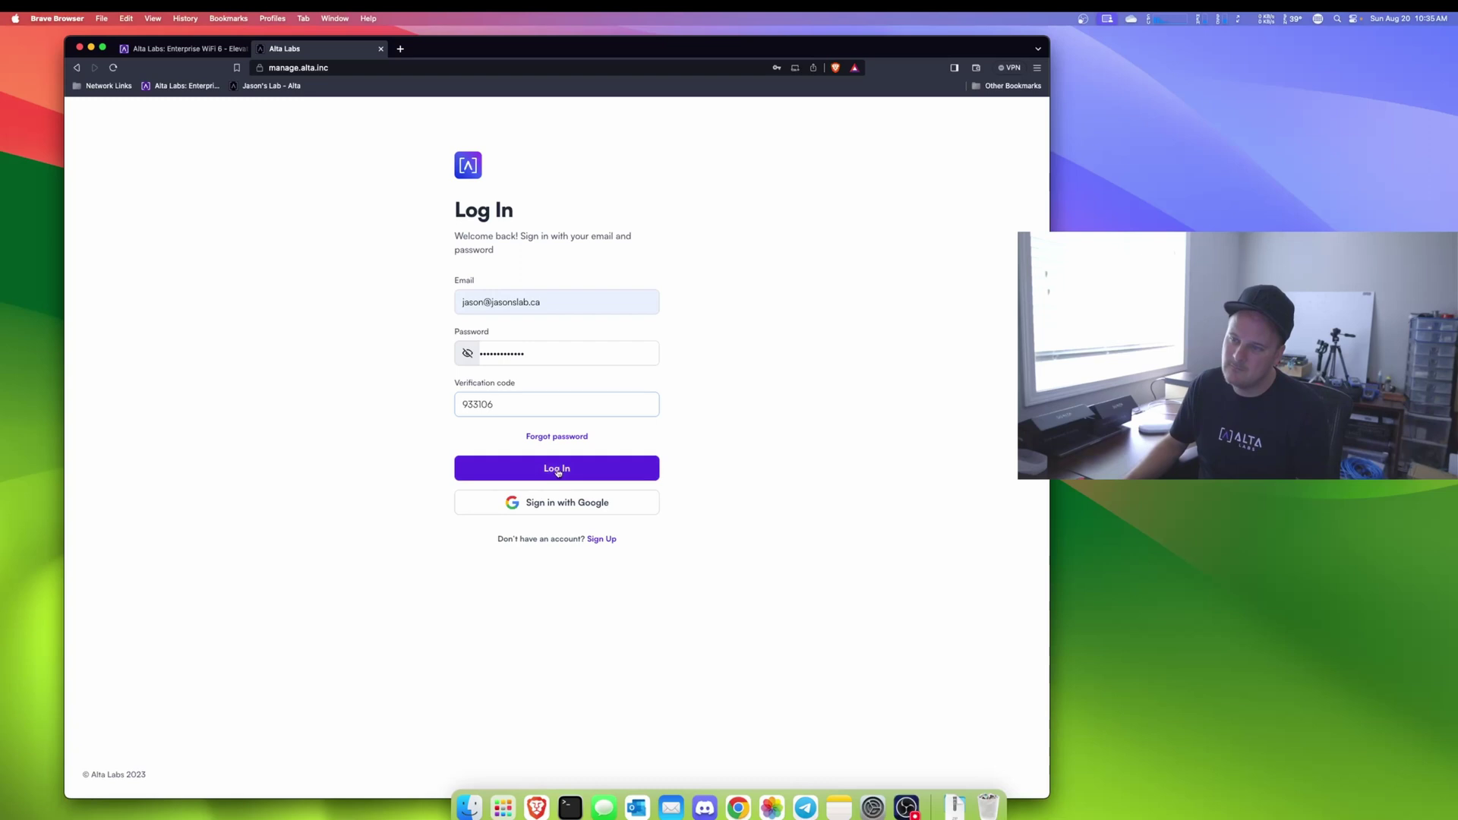
left_click(559, 467)
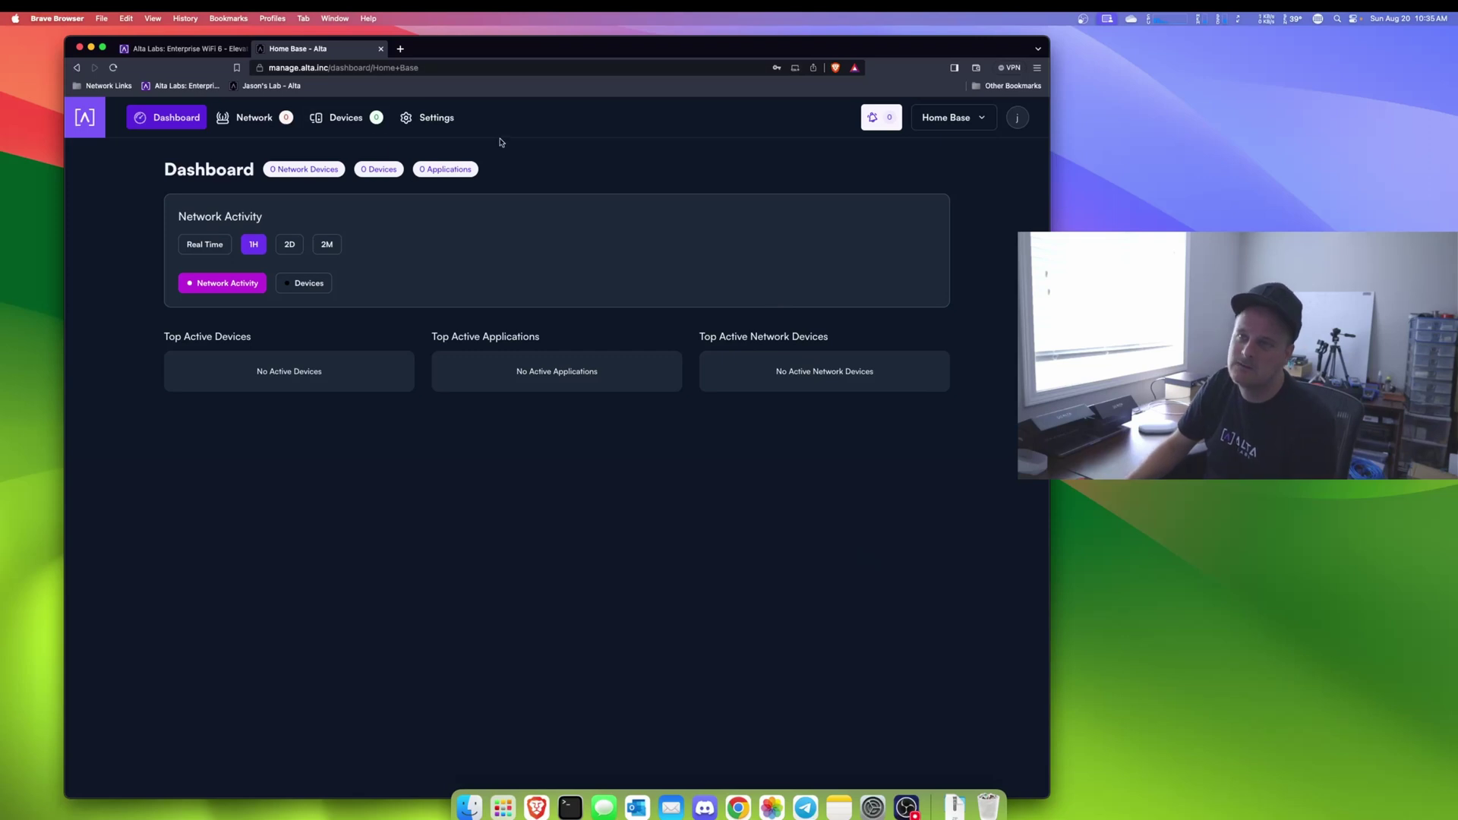
- Switch between the Devices and Network pages, ending on the Devices list
left_click(339, 118)
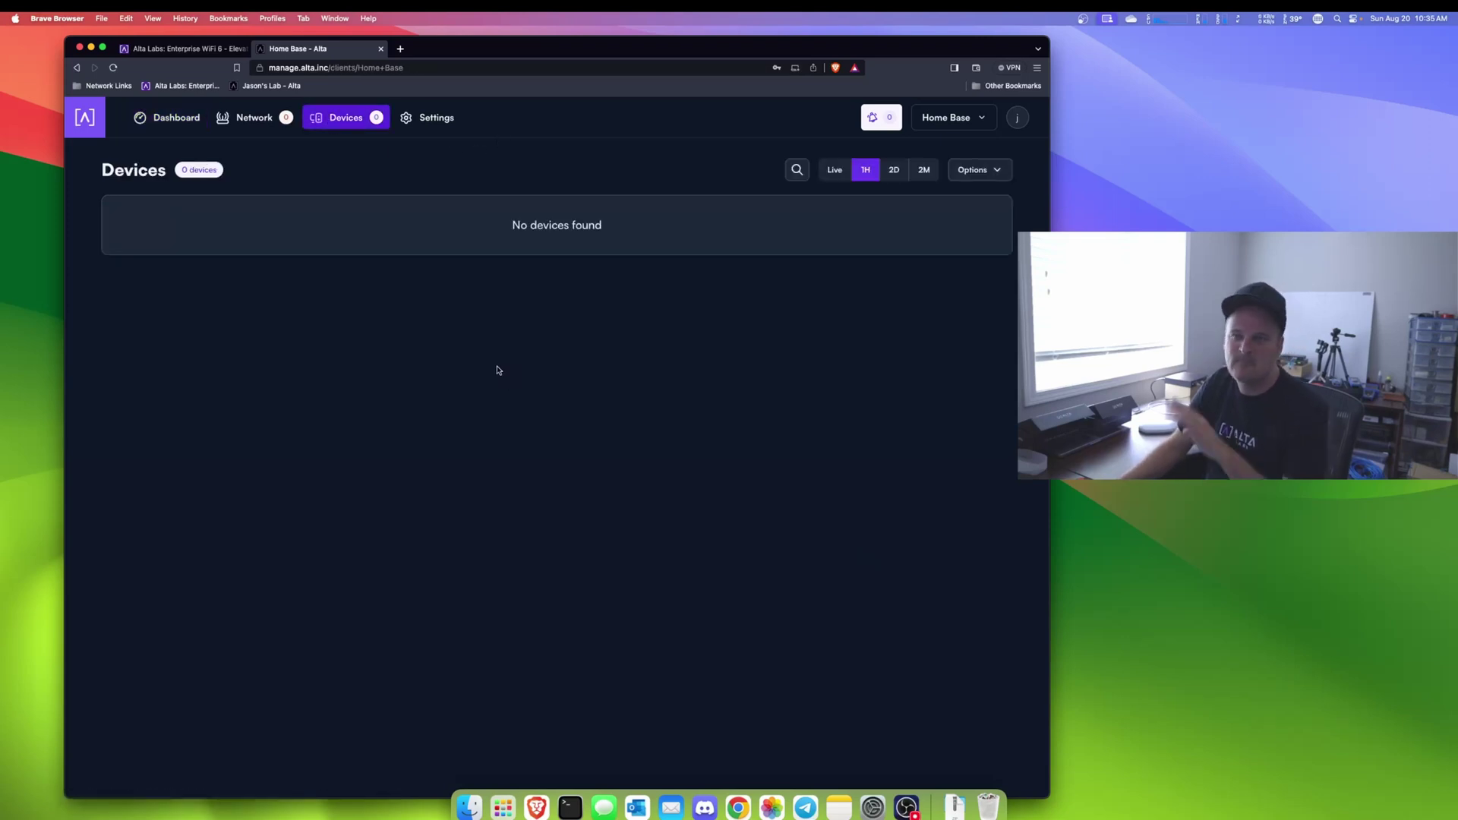
left_click(255, 121)
left_click(335, 121)
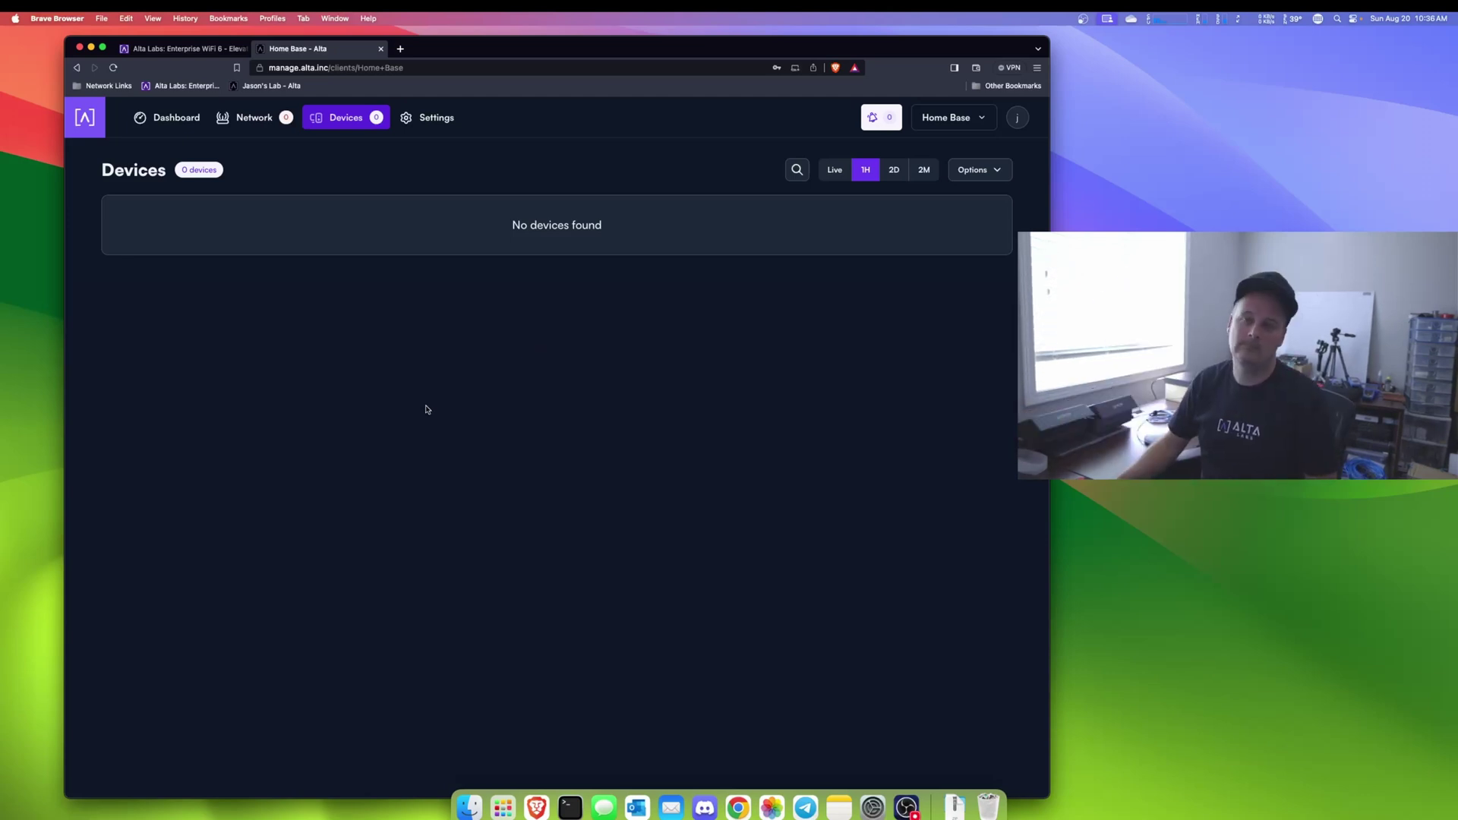
- Check the Mac's network settings in System Settings, then reload the Devices page
left_click(13, 18)
left_click(46, 63)
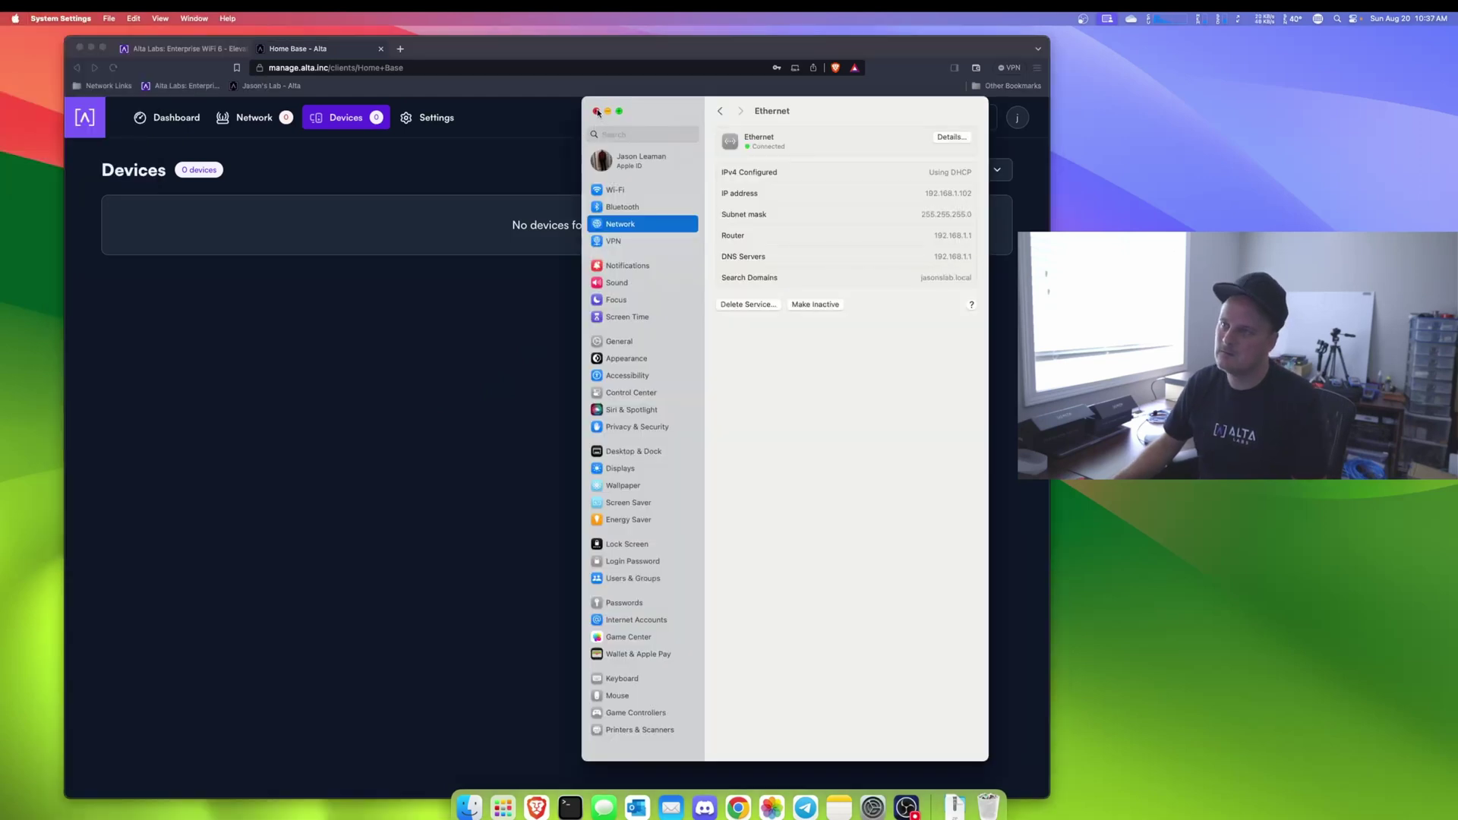
left_click(597, 112)
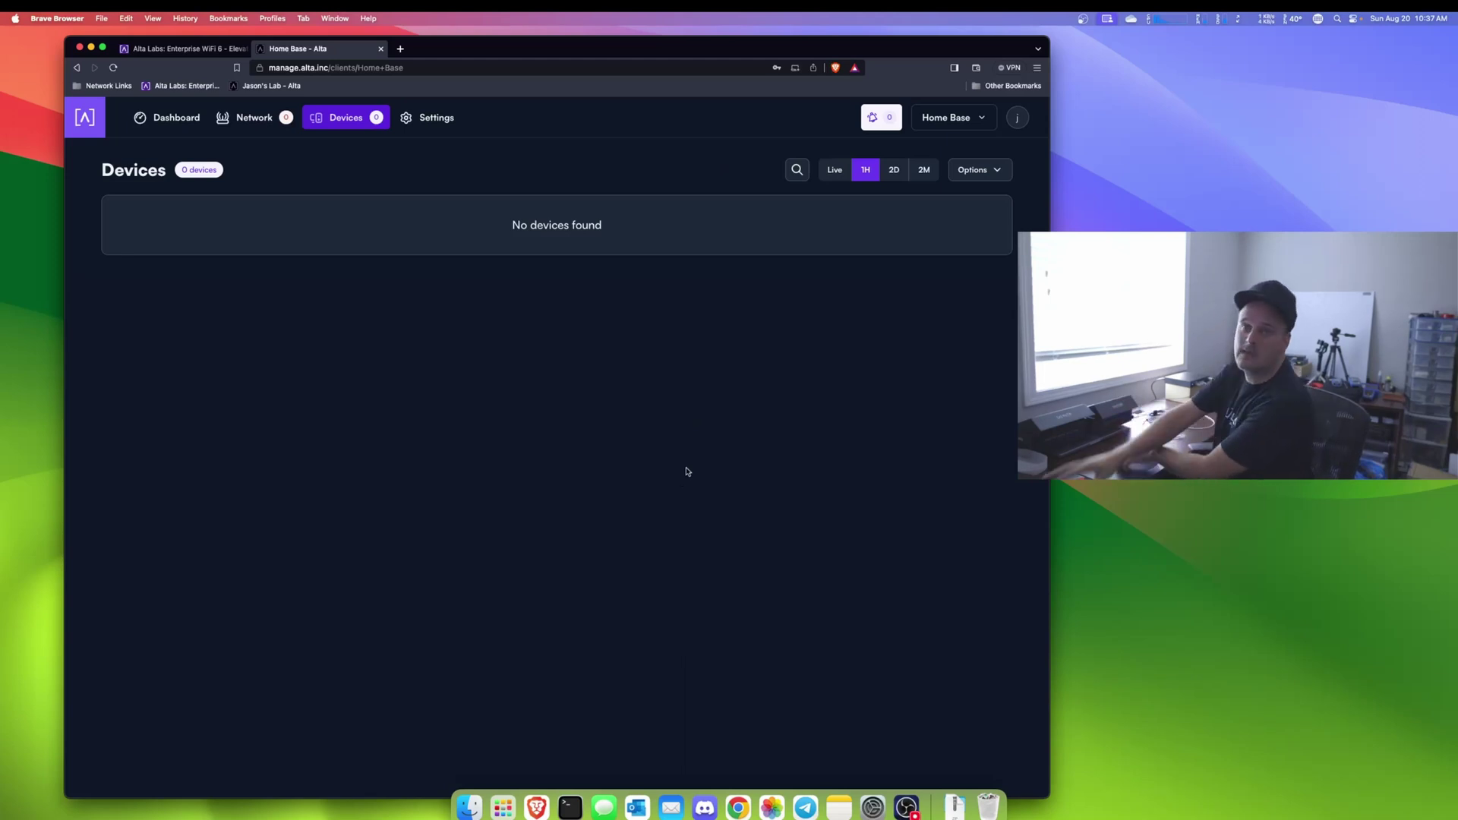
left_click(111, 67)
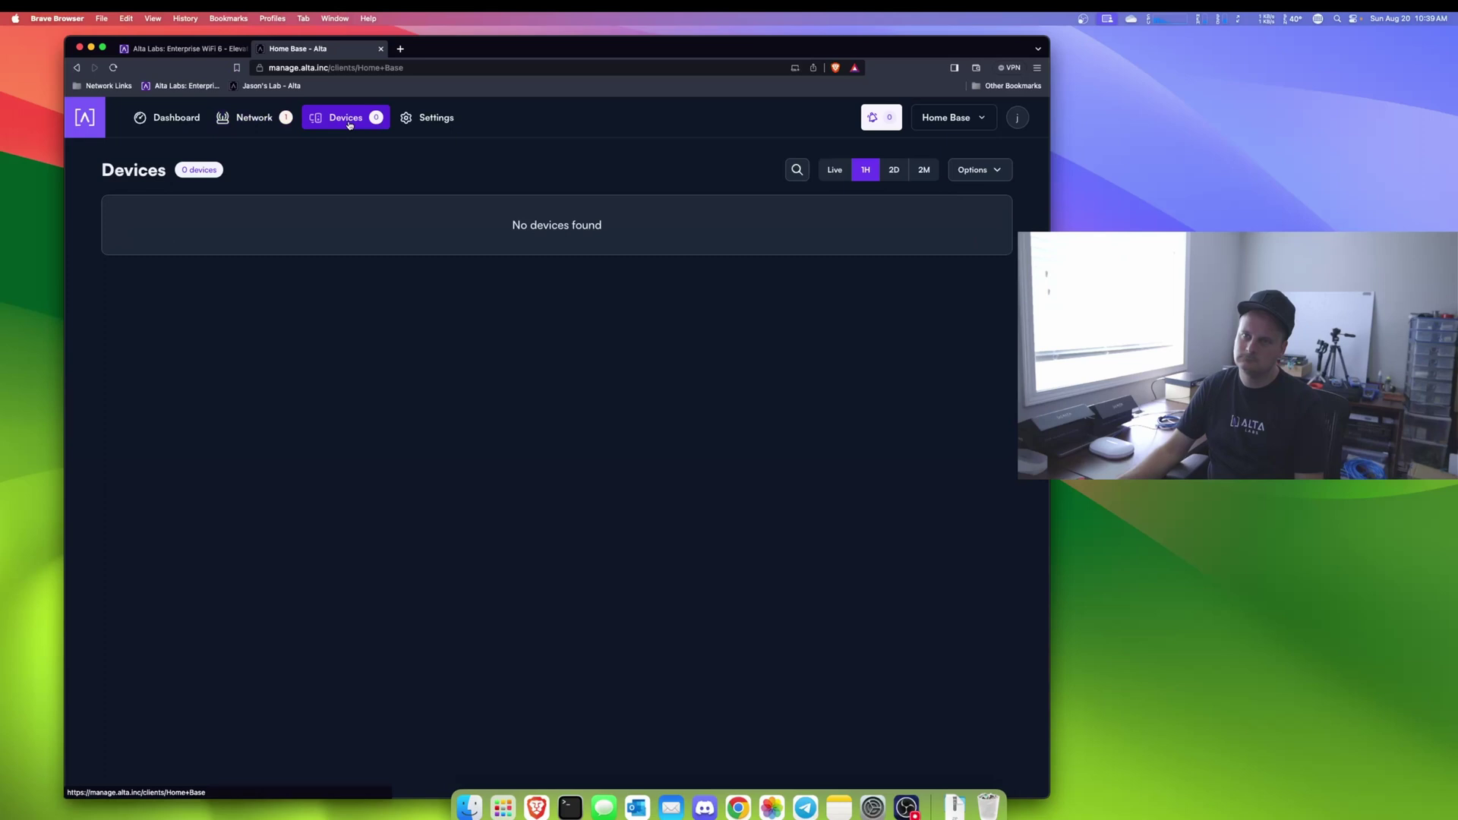
- On the Network page, adopt the newly discovered access point
left_click(273, 121)
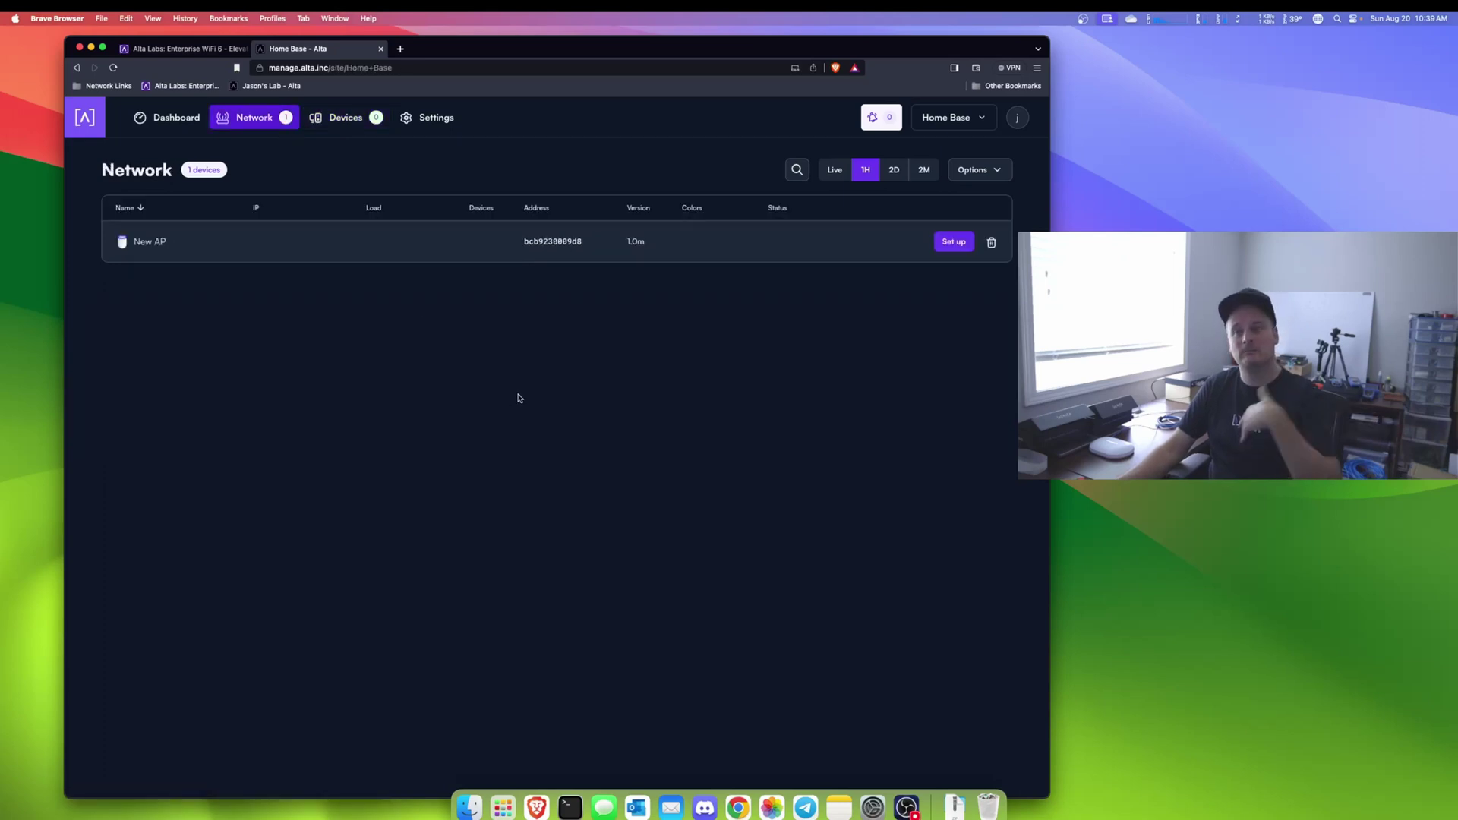
left_click_drag(649, 242, 579, 312)
left_click(605, 358)
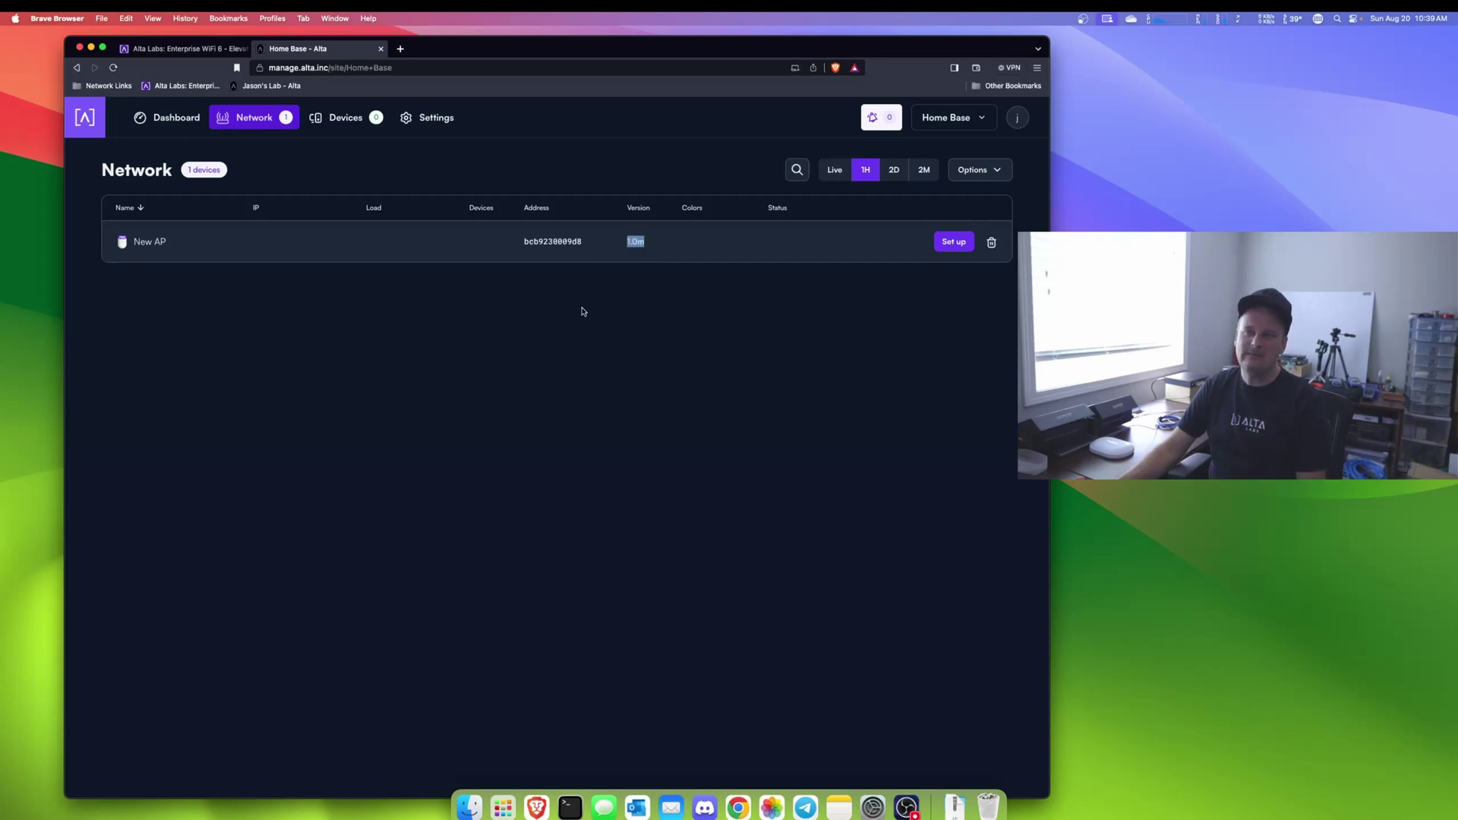
left_click(952, 241)
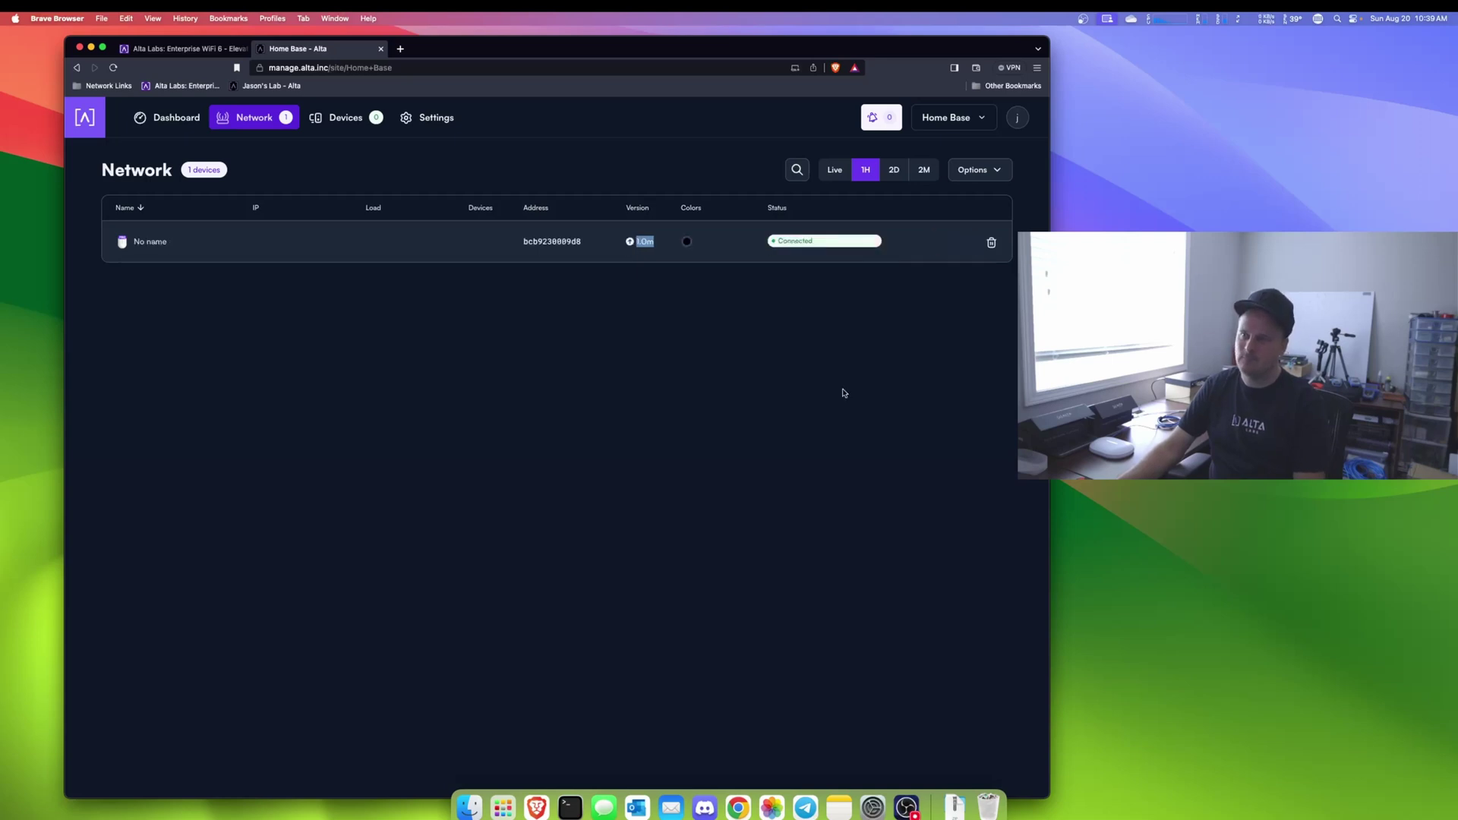
- Review the access point's details panel, then rename it to the lab's AP name
left_click(121, 241)
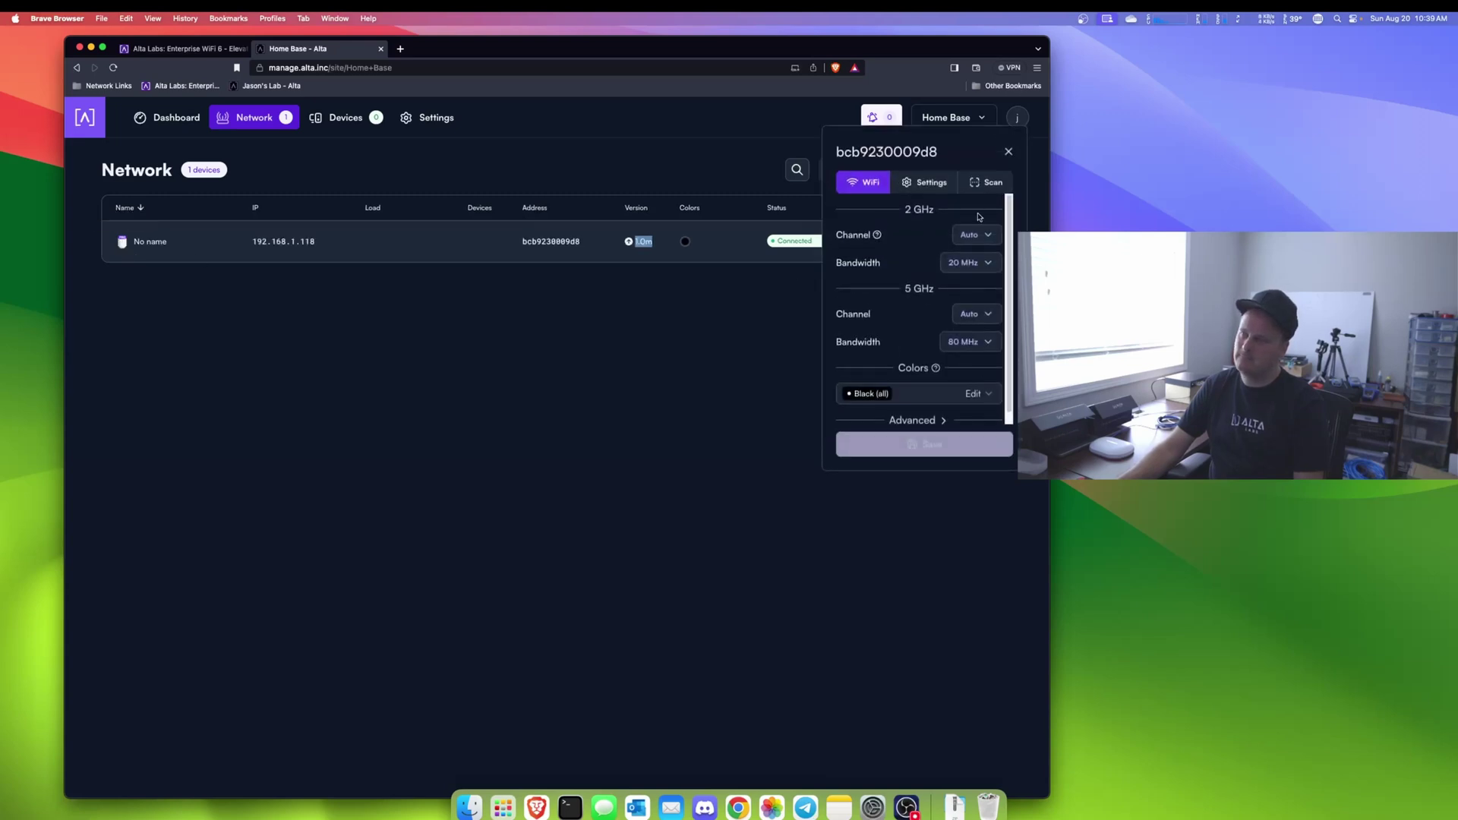
left_click_drag(941, 156, 673, 331)
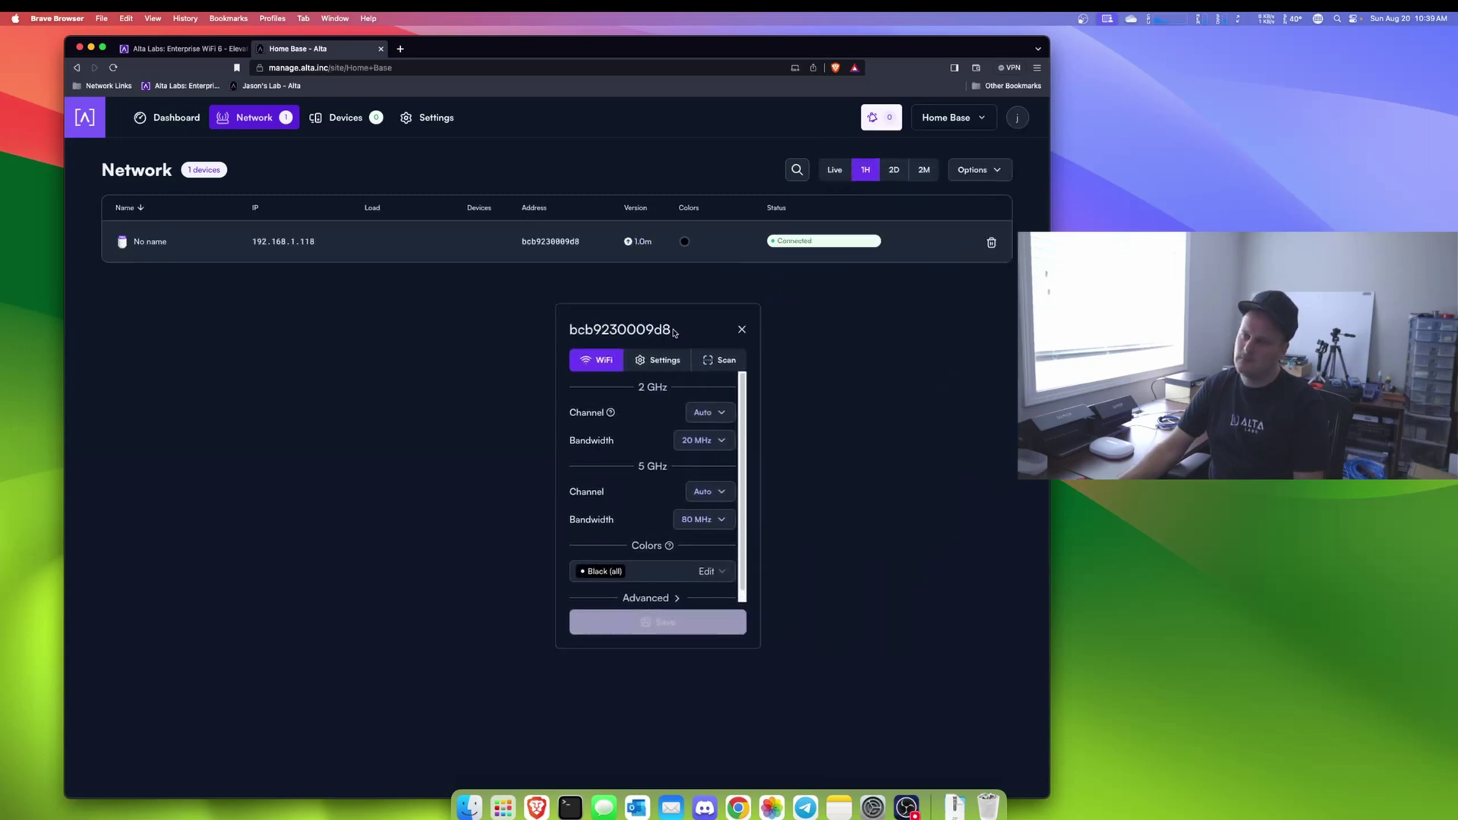
left_click(742, 329)
left_click(164, 242)
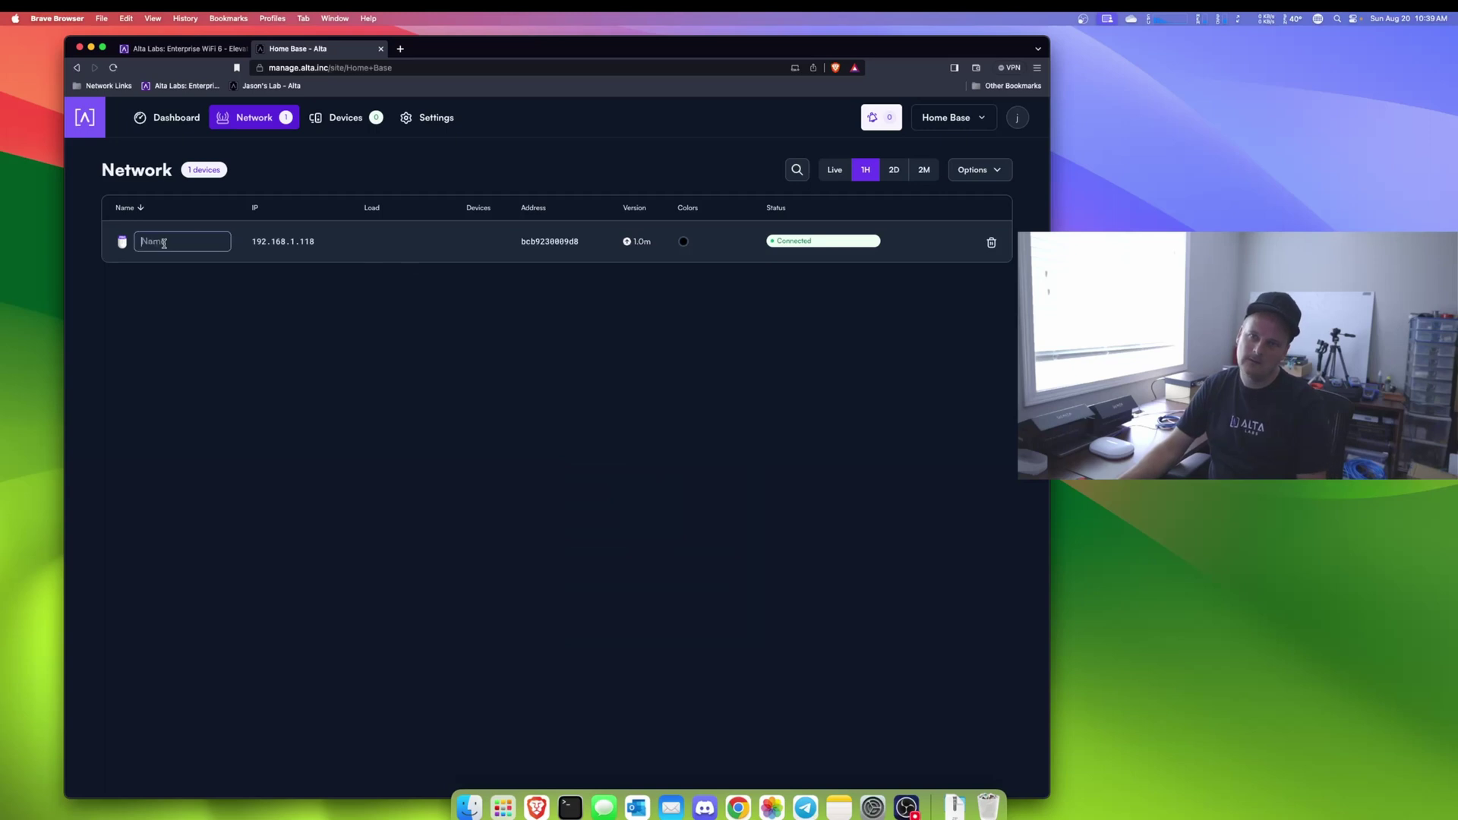
type("Jason")
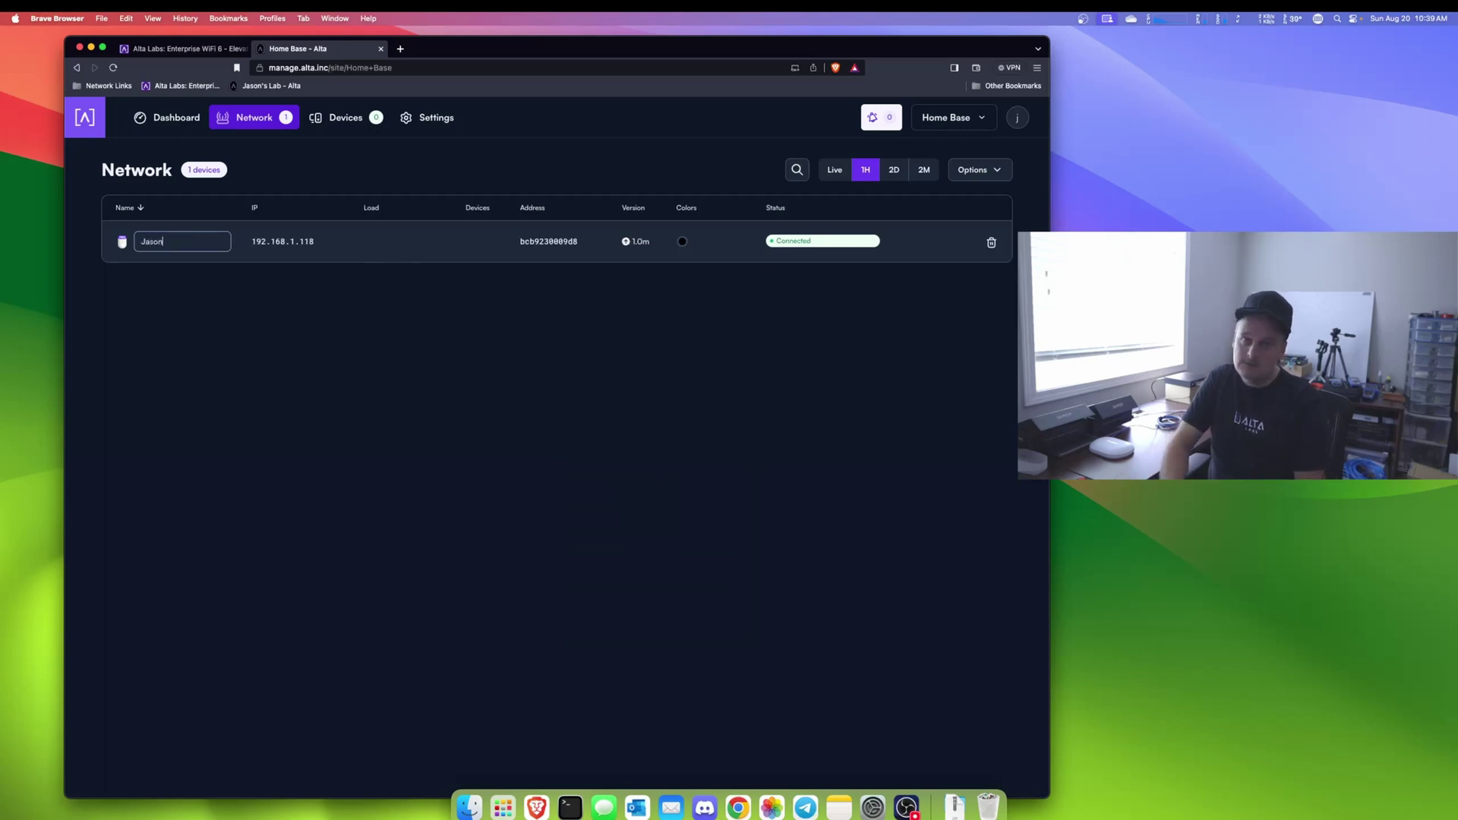
type("'s Lab")
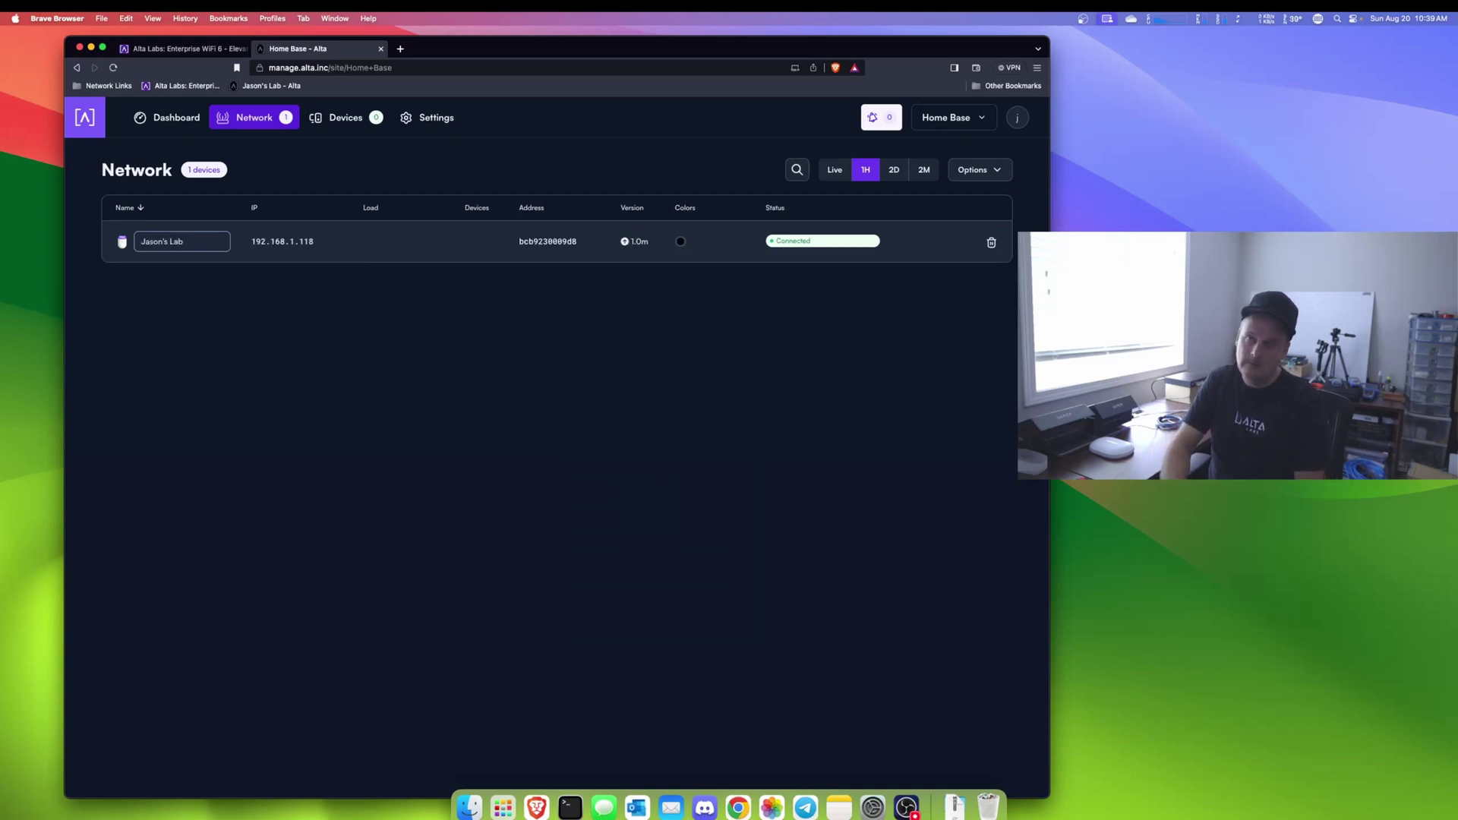
type(" Ap")
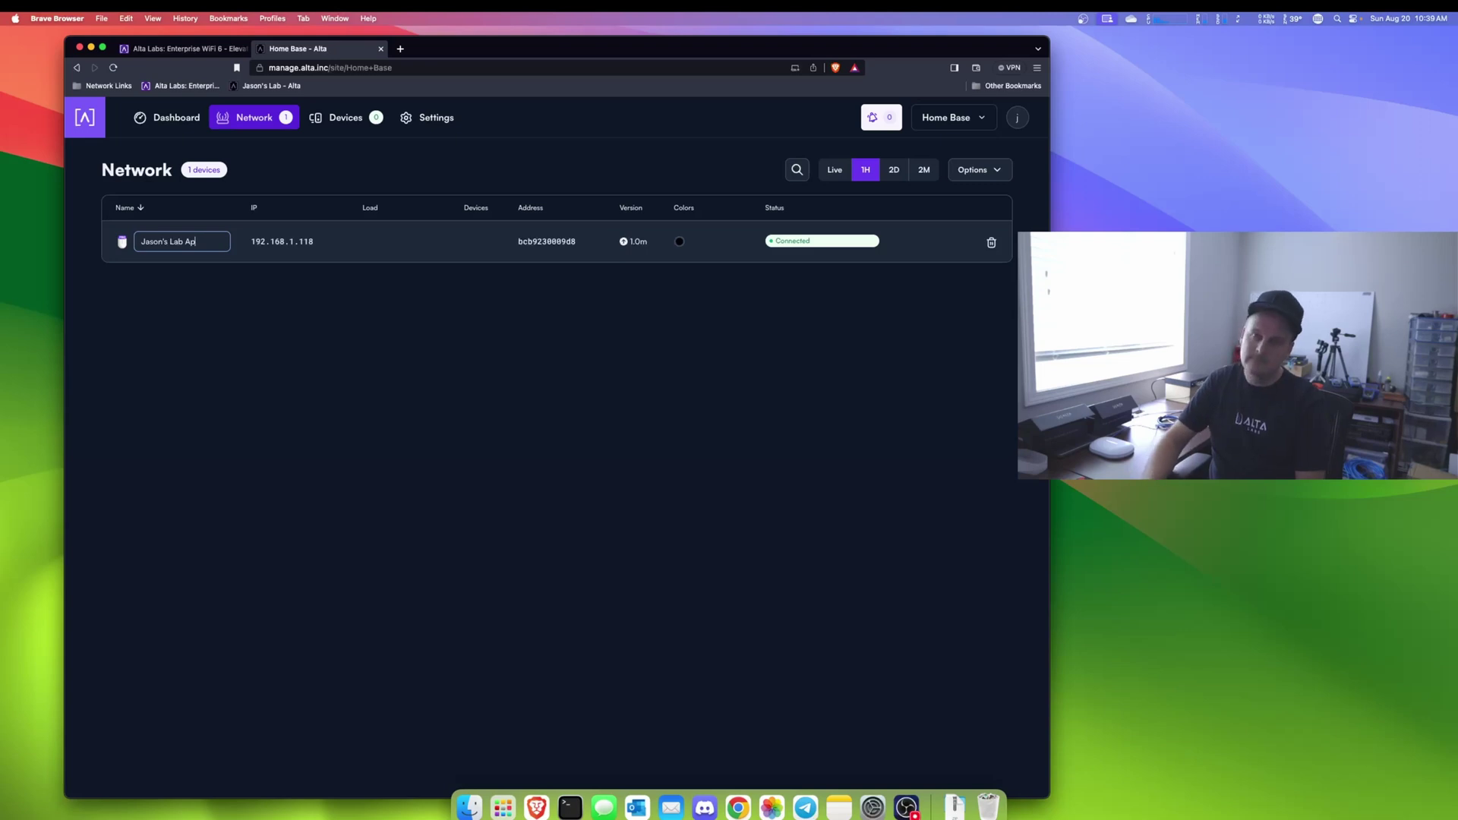
key("Return")
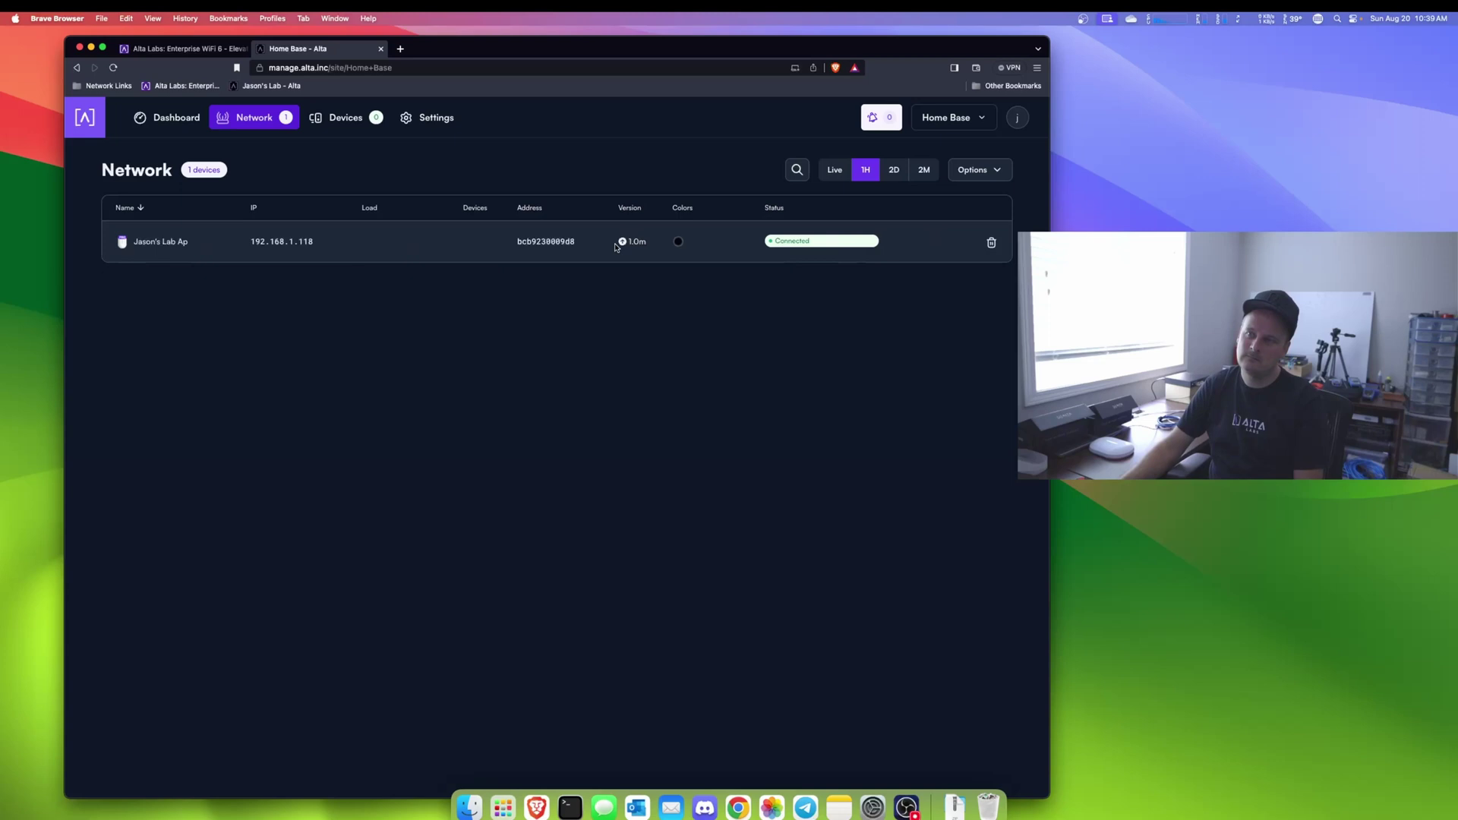
left_click(122, 243)
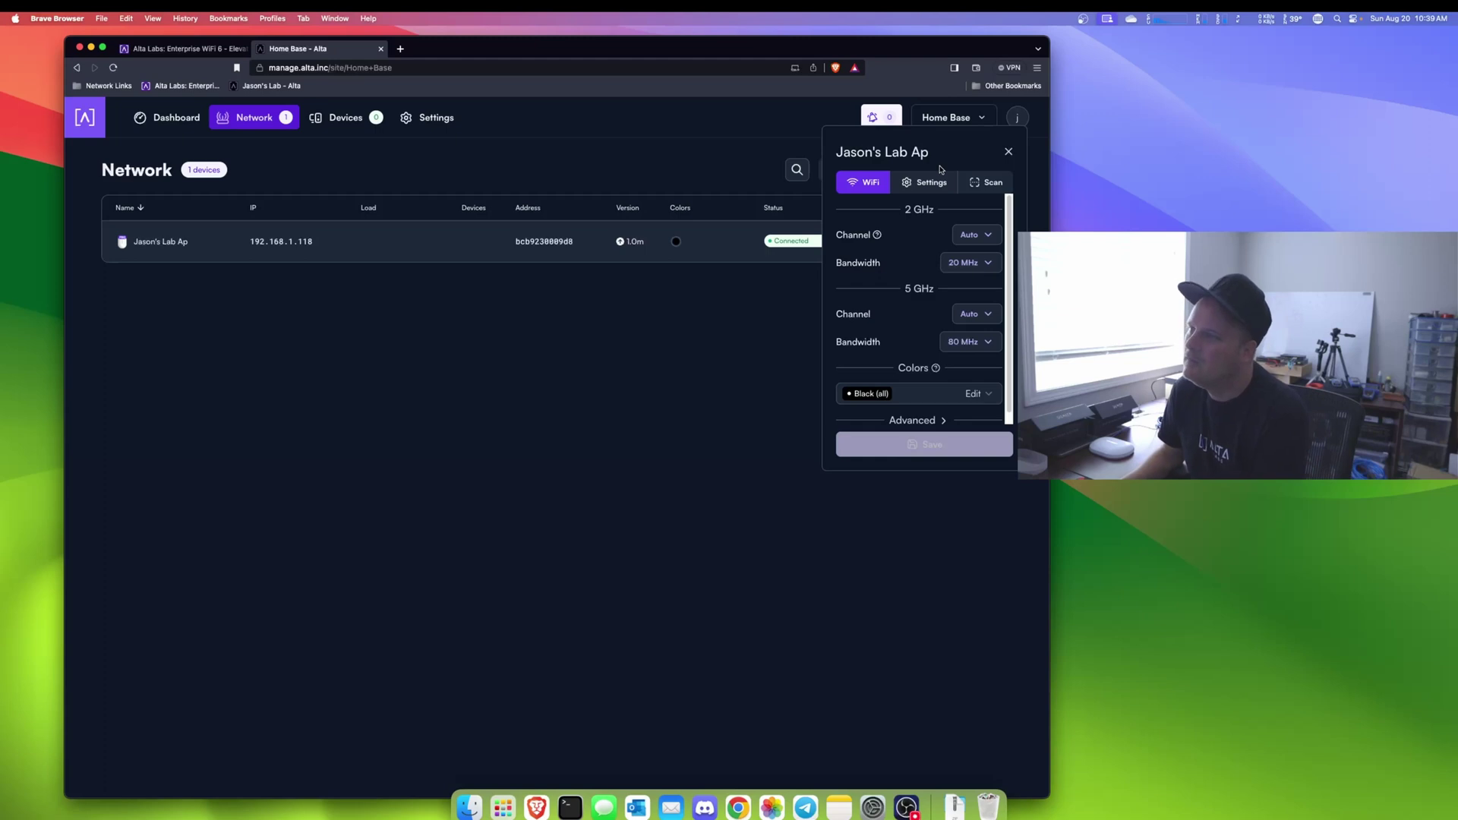
left_click_drag(940, 168, 344, 281)
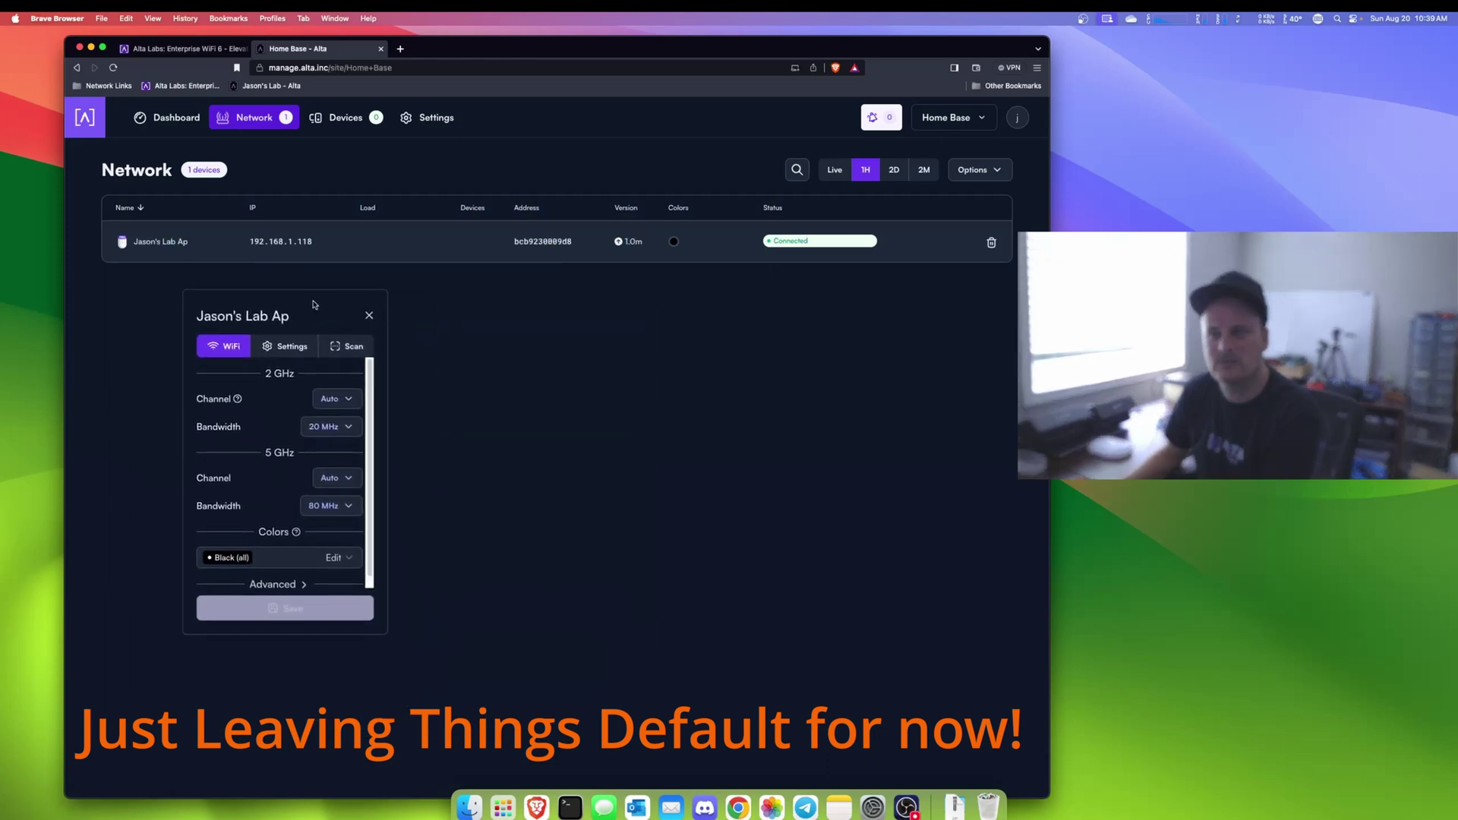
scroll(304, 547, "down", 1)
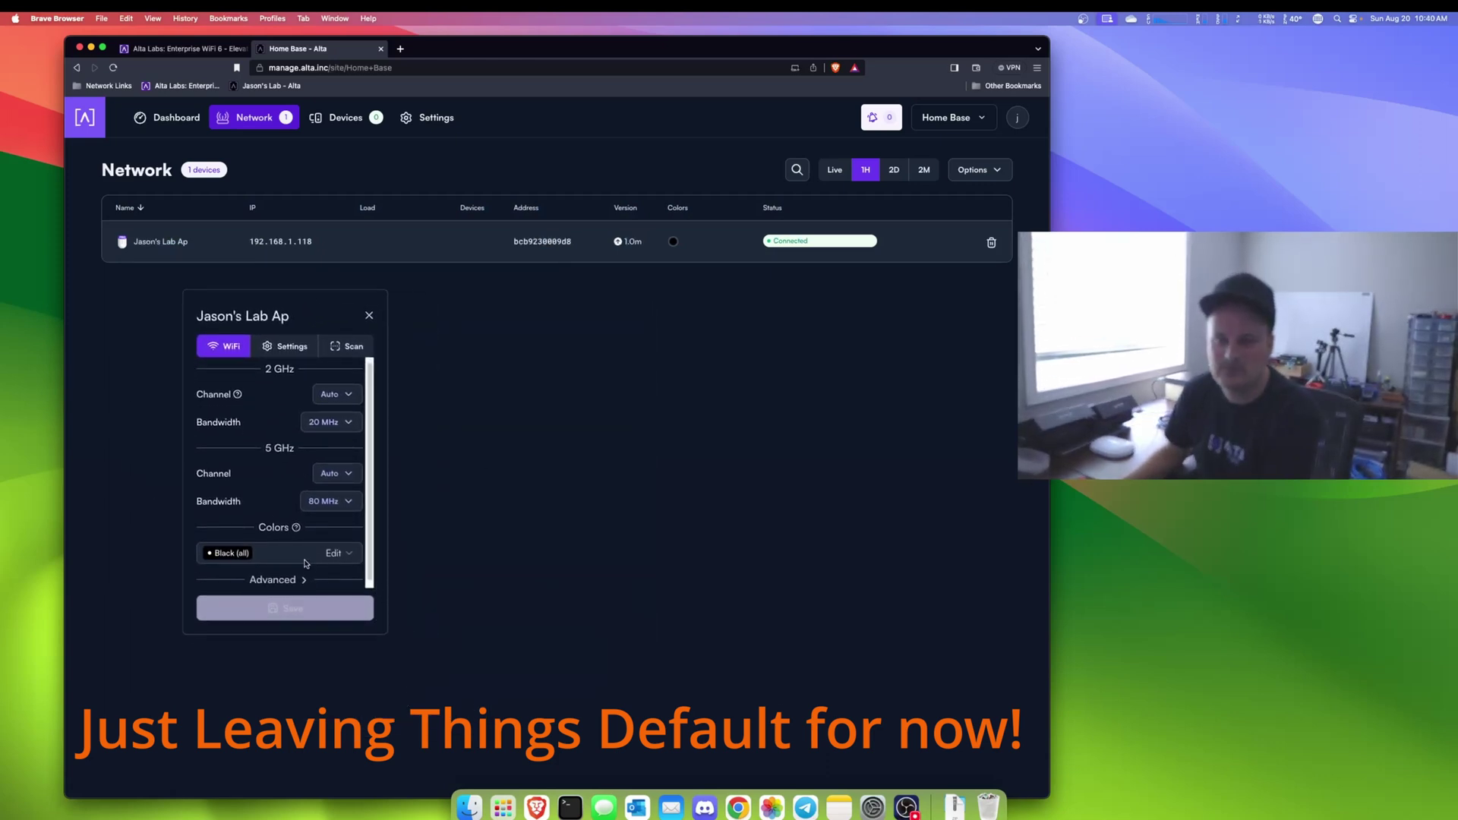
left_click(299, 574)
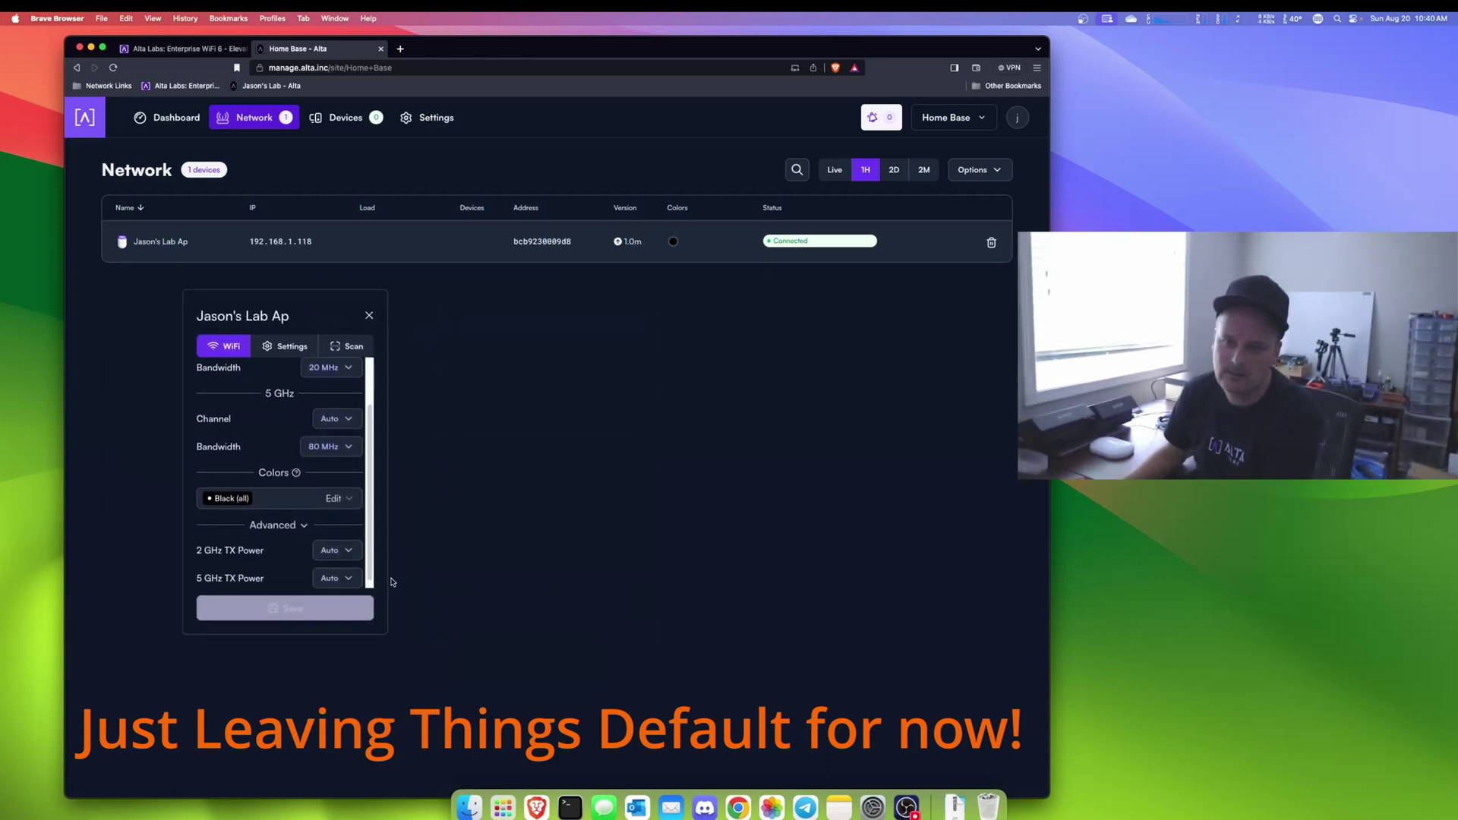
left_click(267, 517)
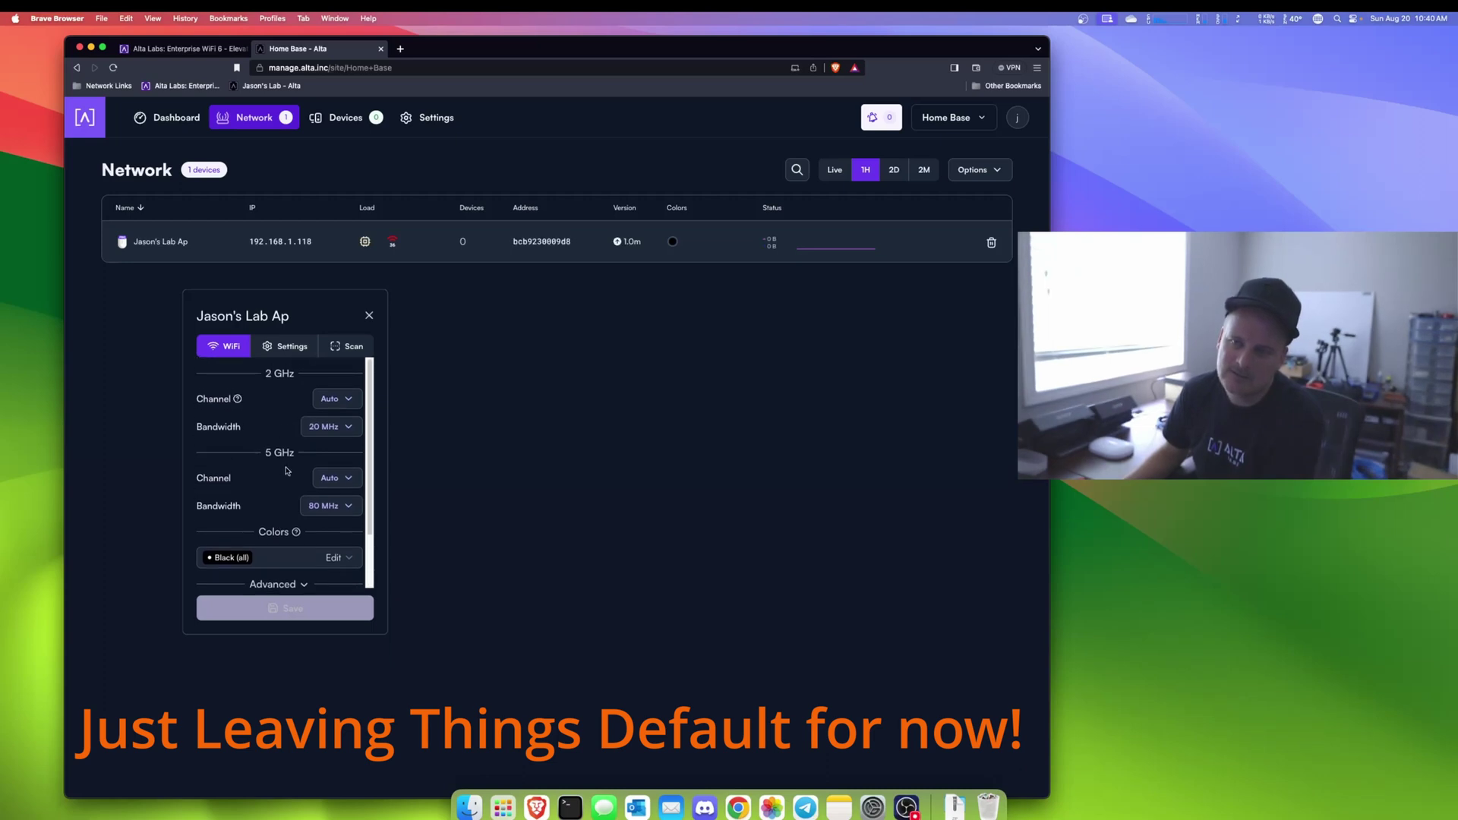
left_click(368, 316)
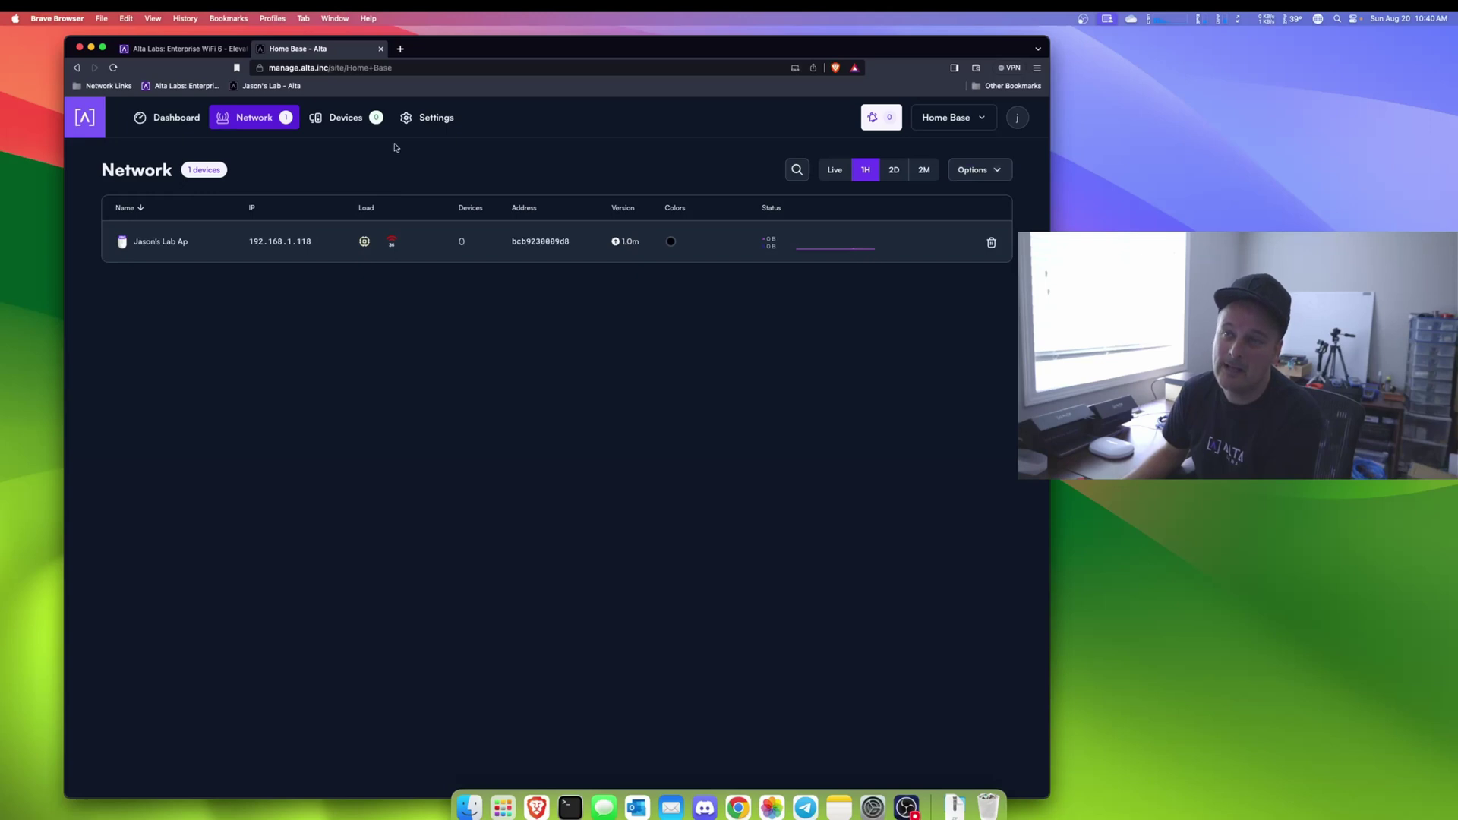
- Create a new Wi-Fi network in Settings > WiFi with the lab SSID and a pasted password
left_click(340, 120)
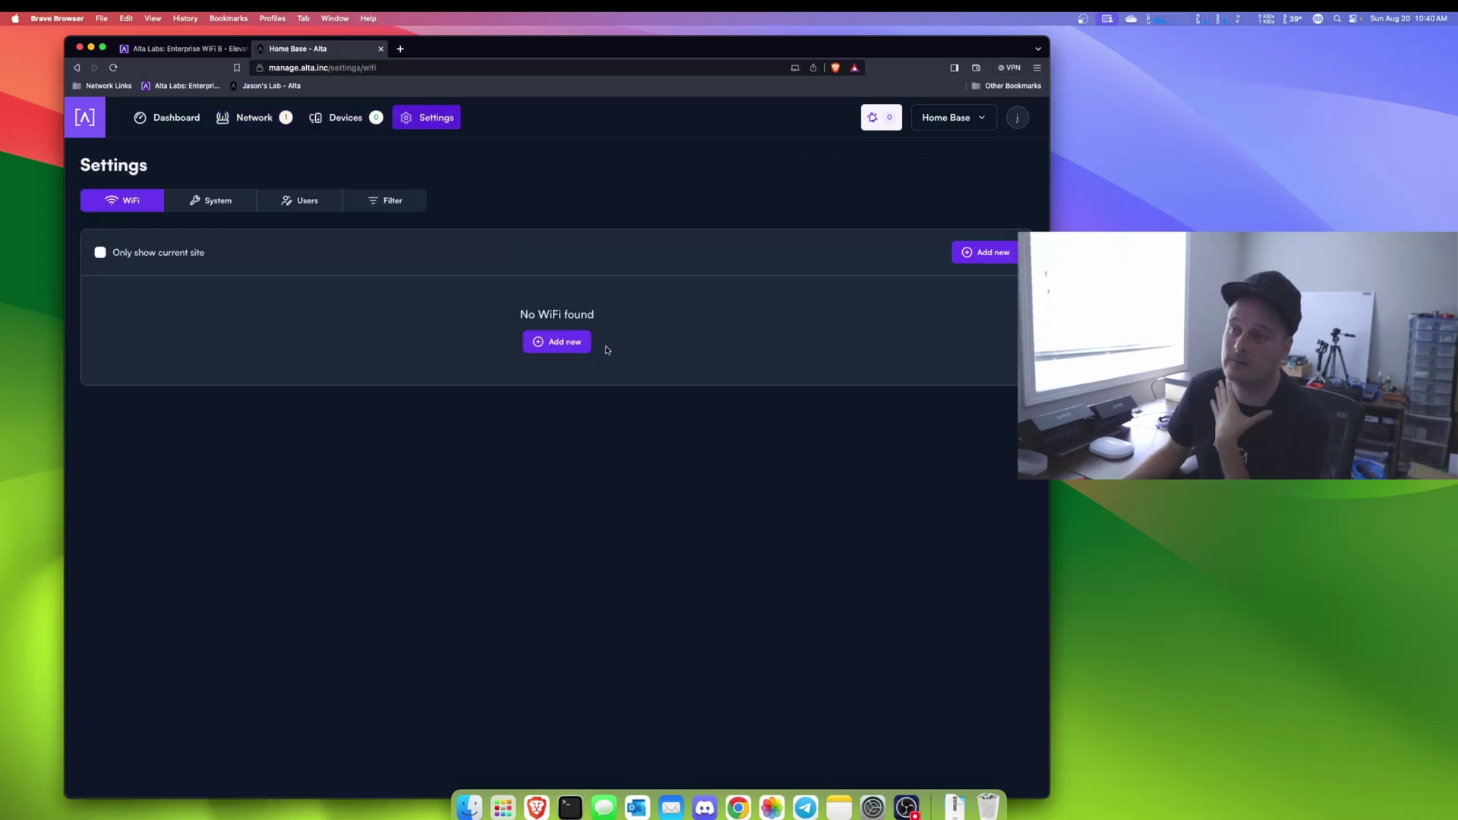
left_click(558, 342)
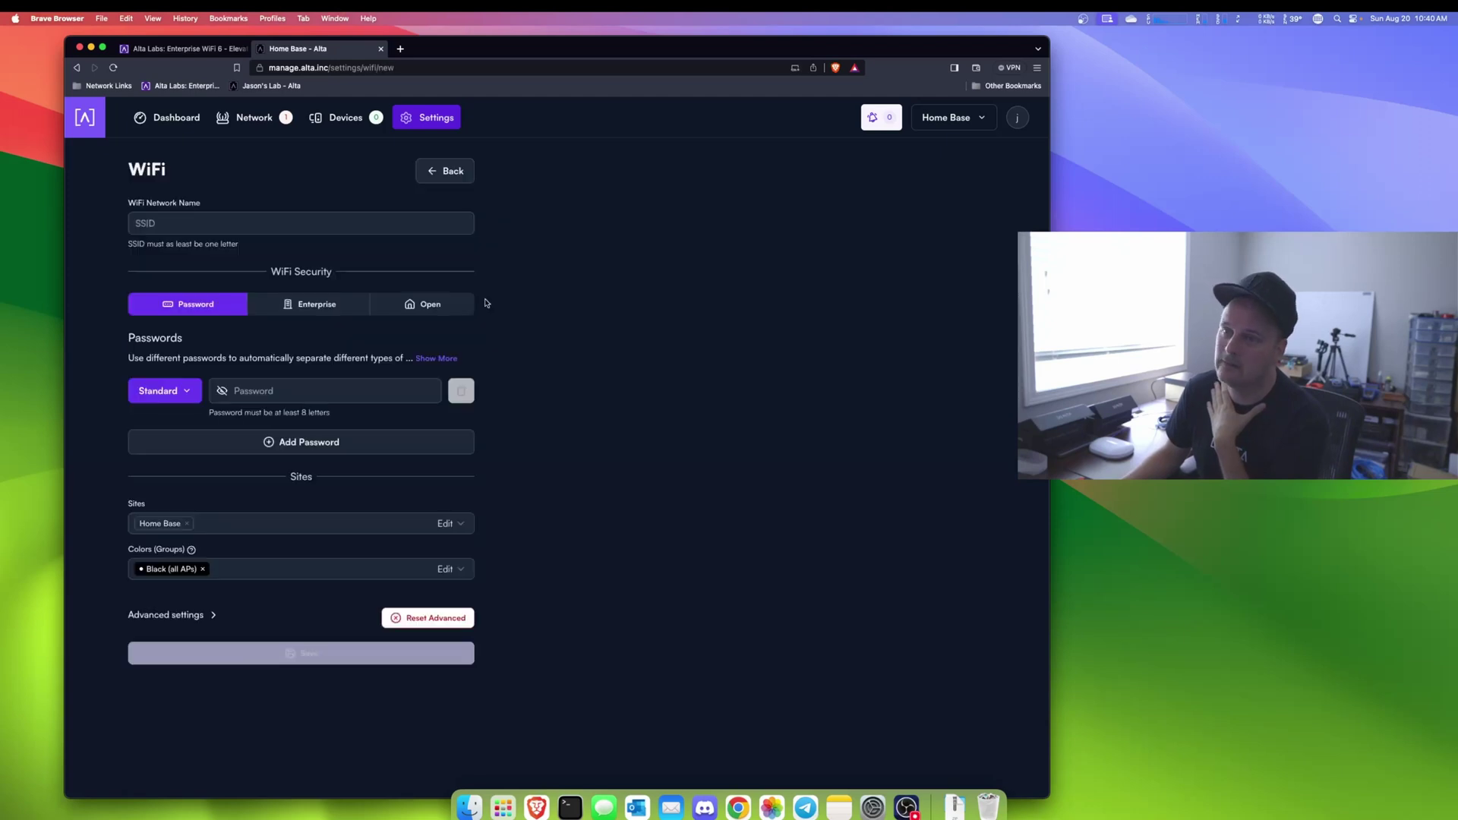
left_click(176, 223)
type("Jason's Lab Main")
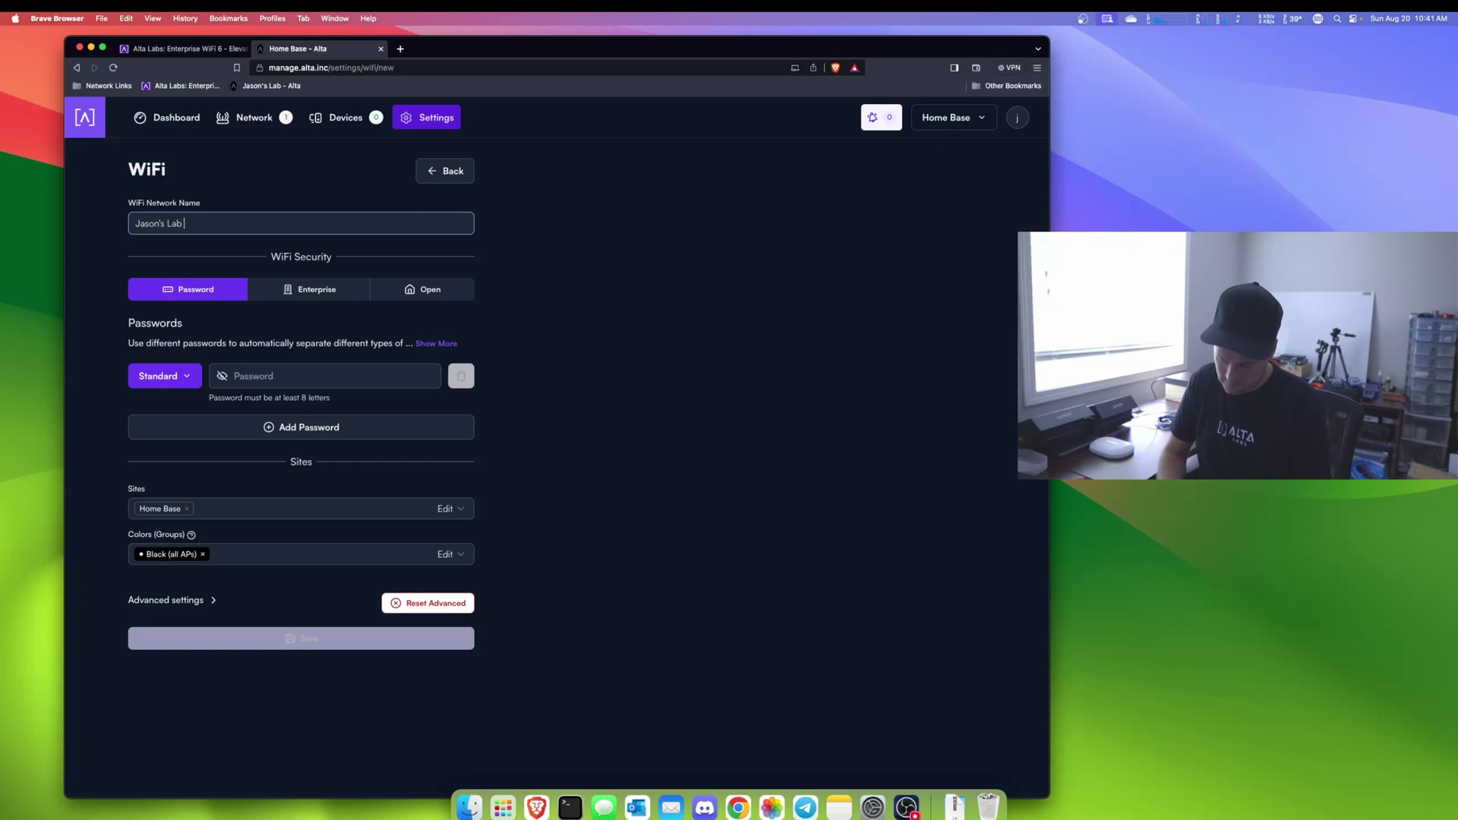
left_click(240, 375)
key("super+v")
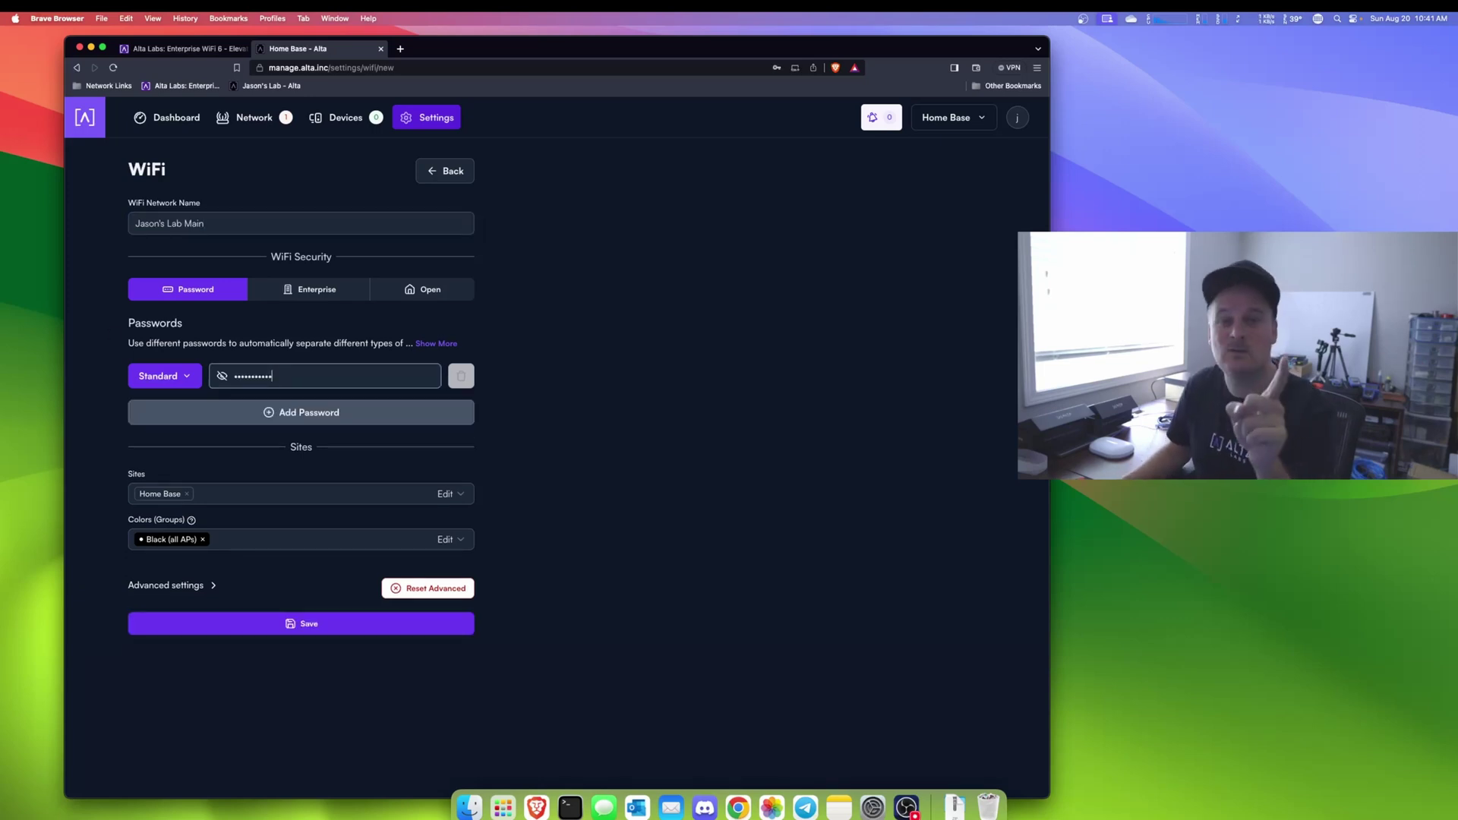
- Add a second password of type Guest to the network and paste its value
left_click(331, 420)
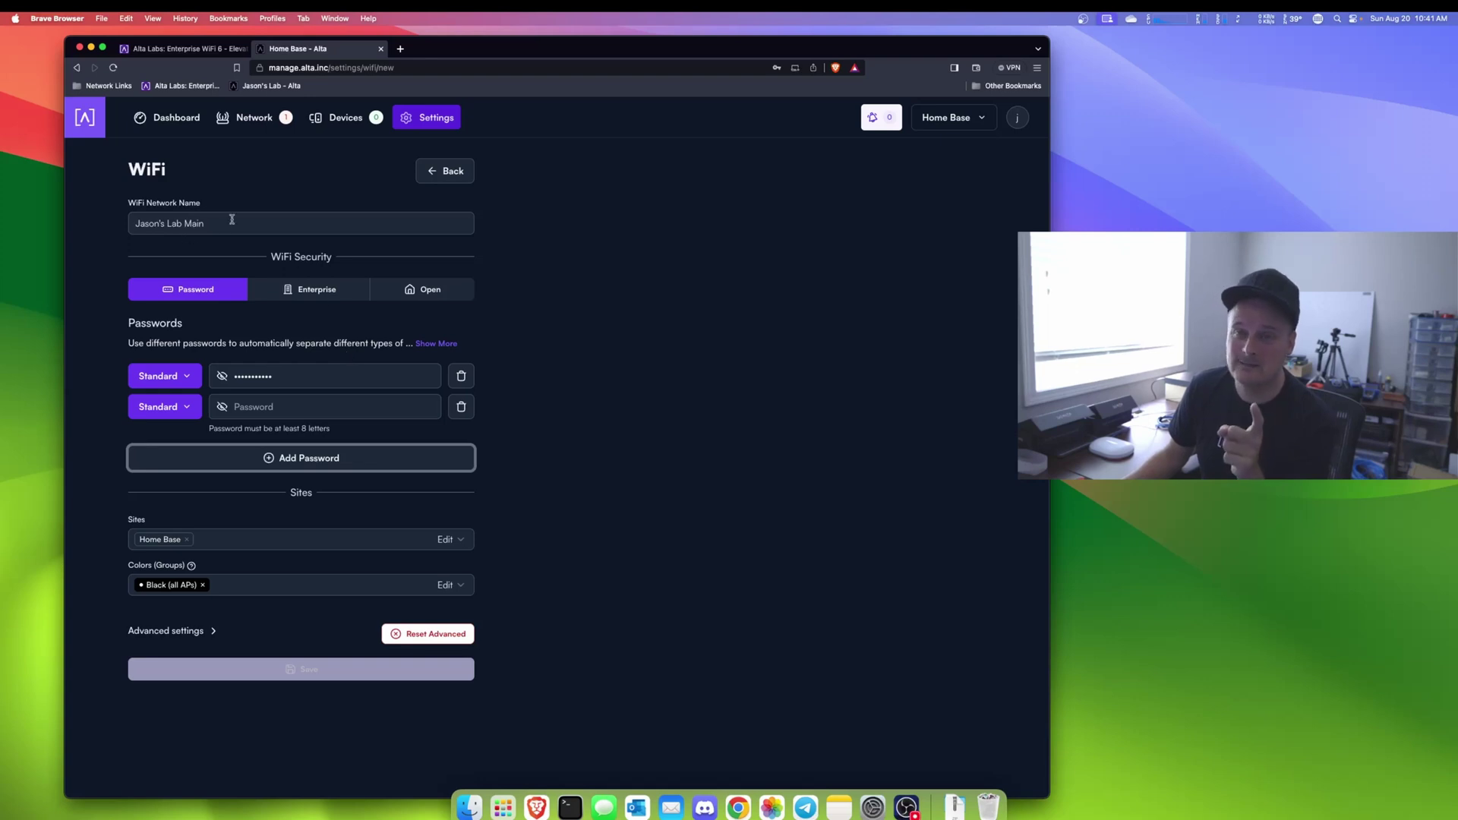
left_click(178, 408)
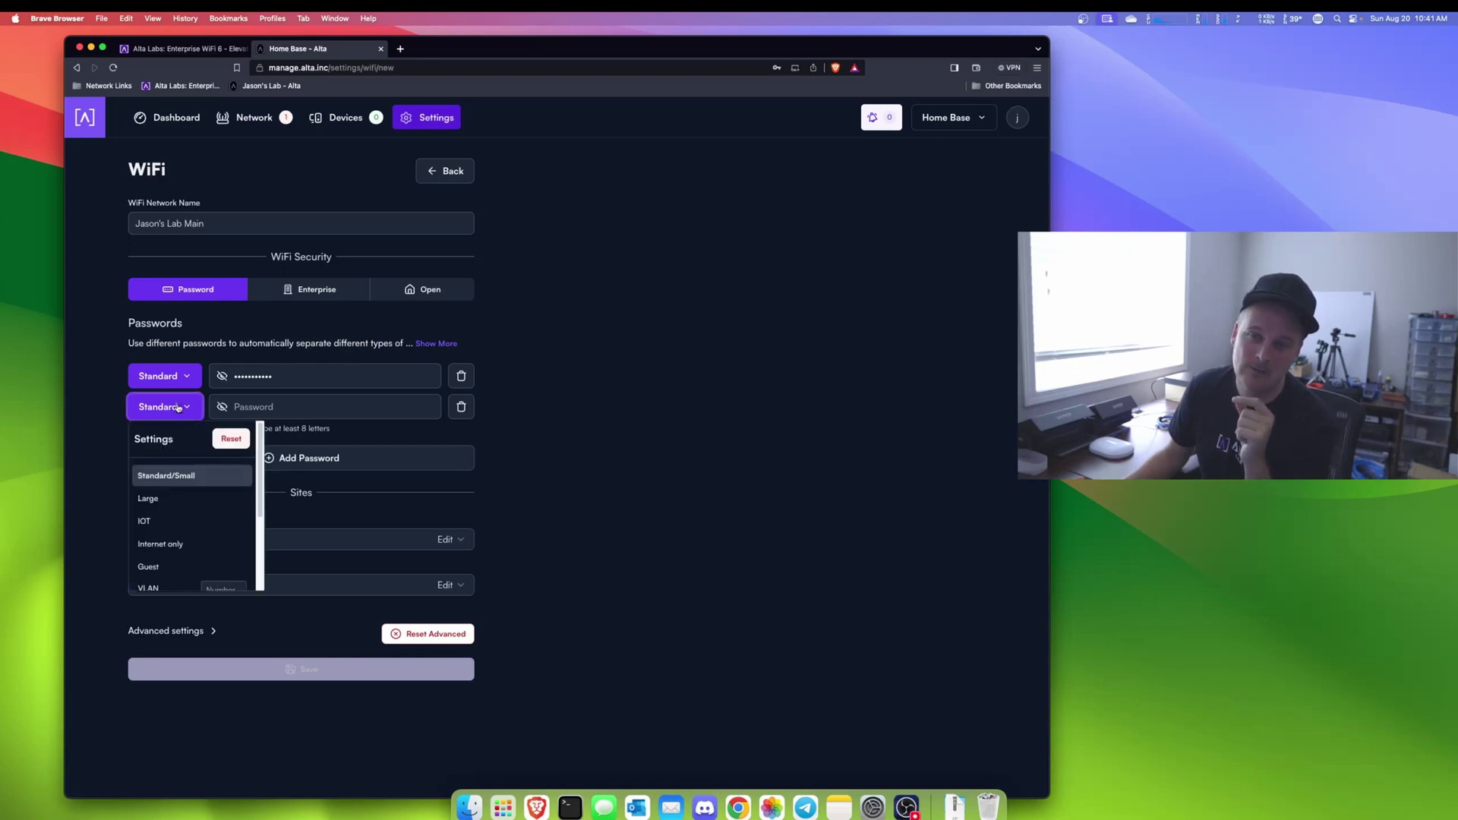
left_click(156, 566)
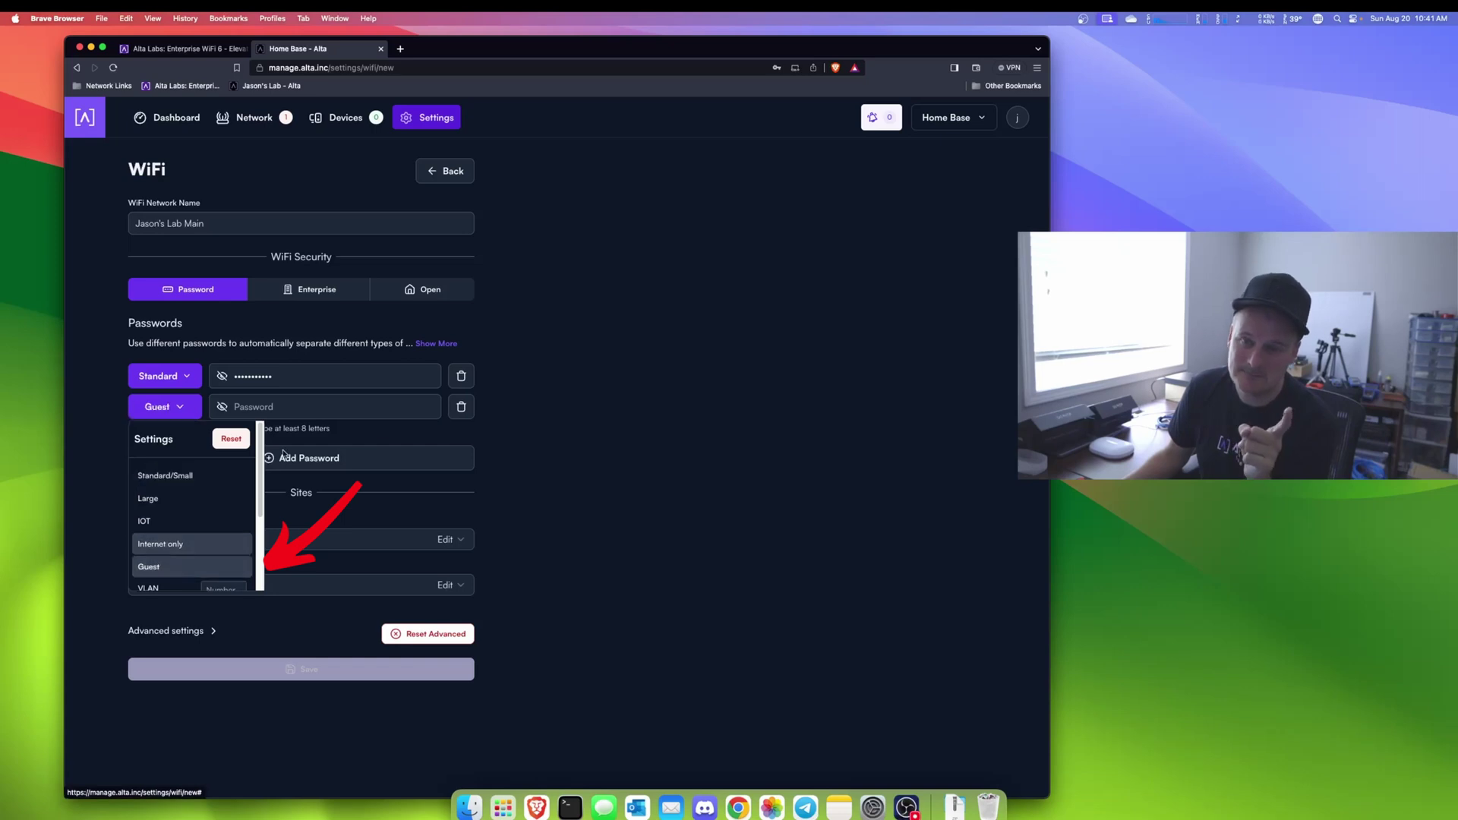
left_click(274, 402)
key("super+v")
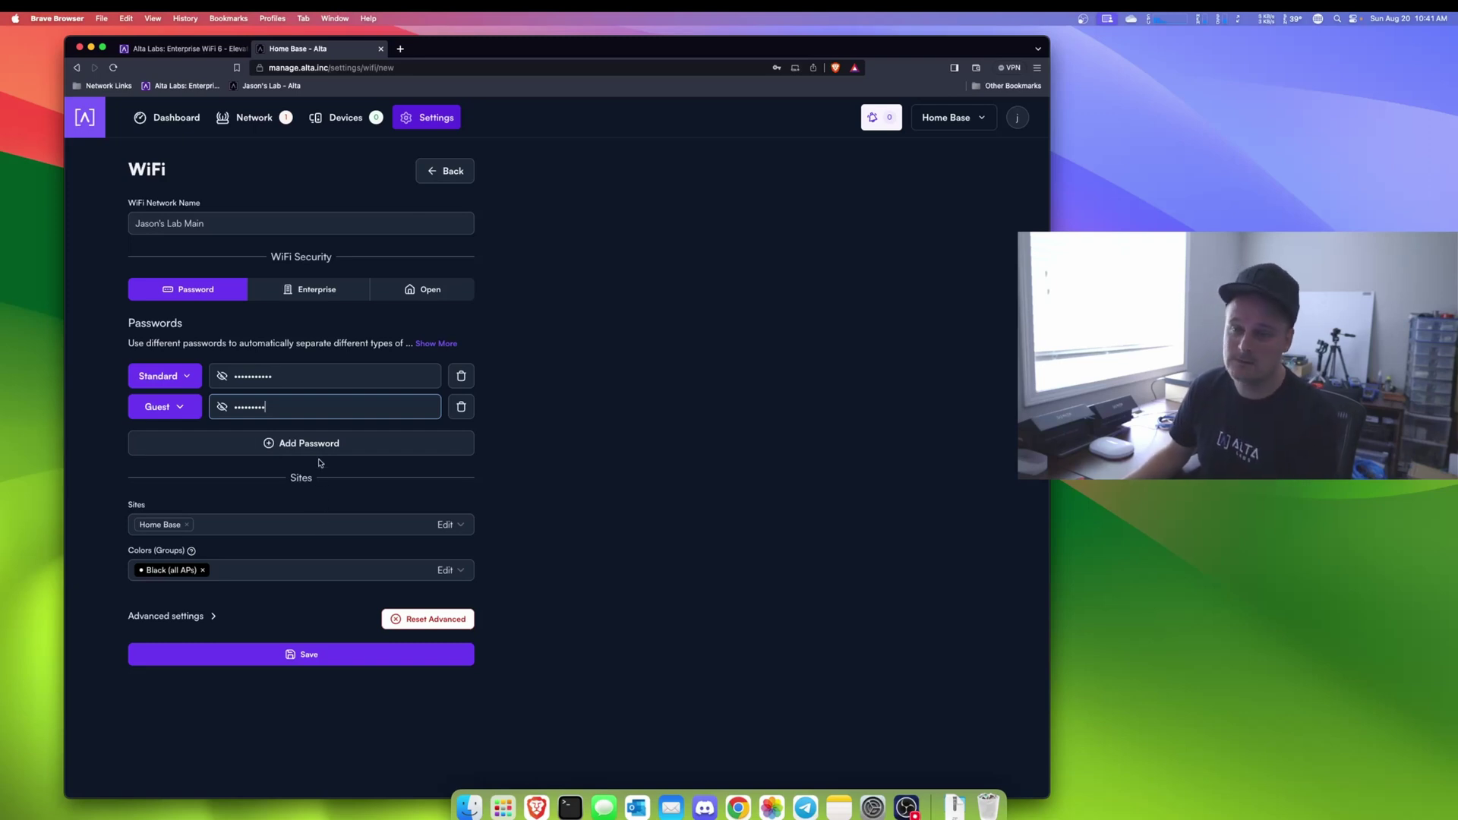
- Give the Standard password Ignore Schedule and Bypass Filter, then save the Wi-Fi network
left_click(312, 650)
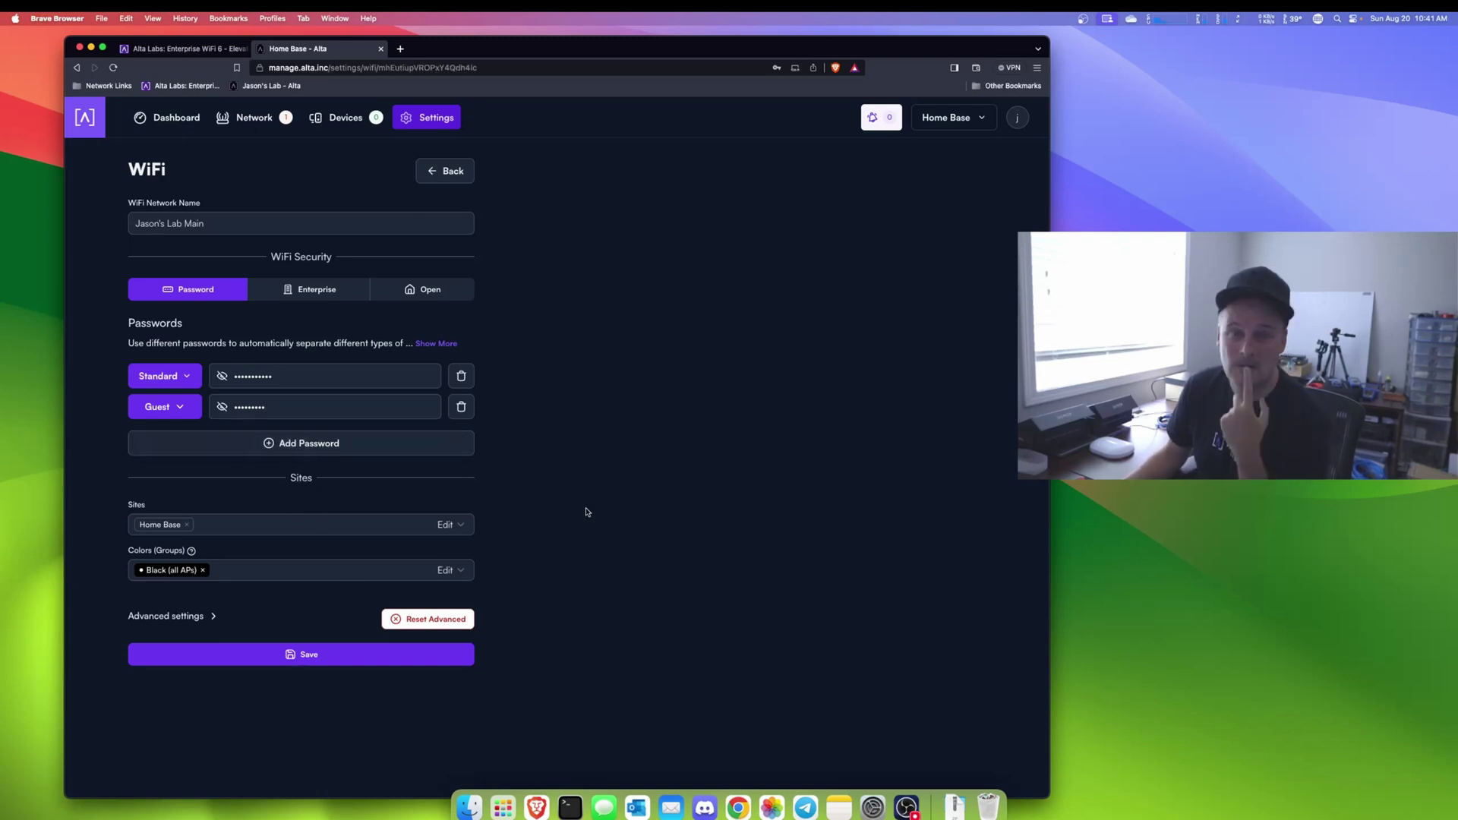
left_click(182, 410)
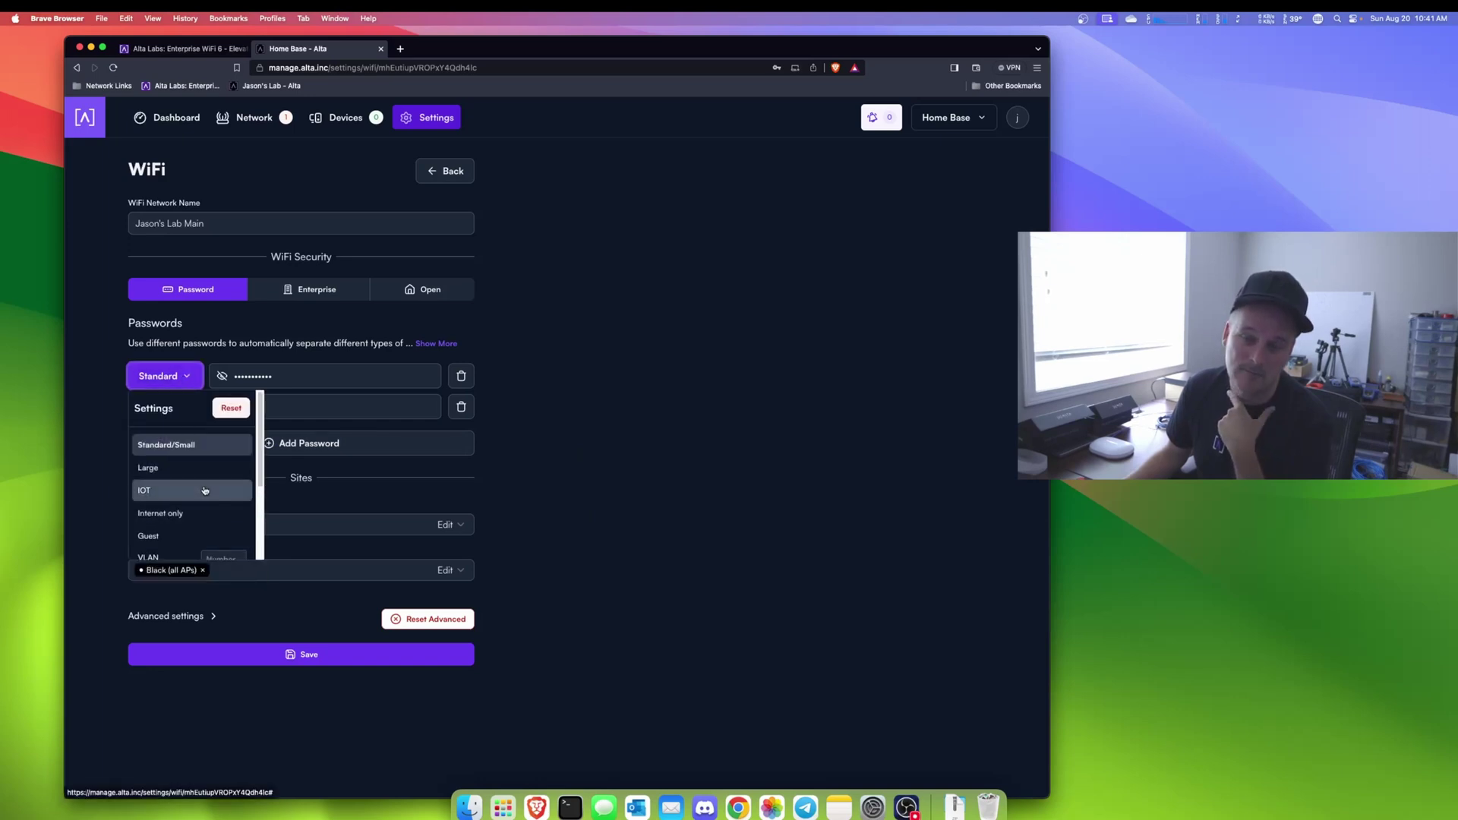
scroll(205, 490, "down", 3)
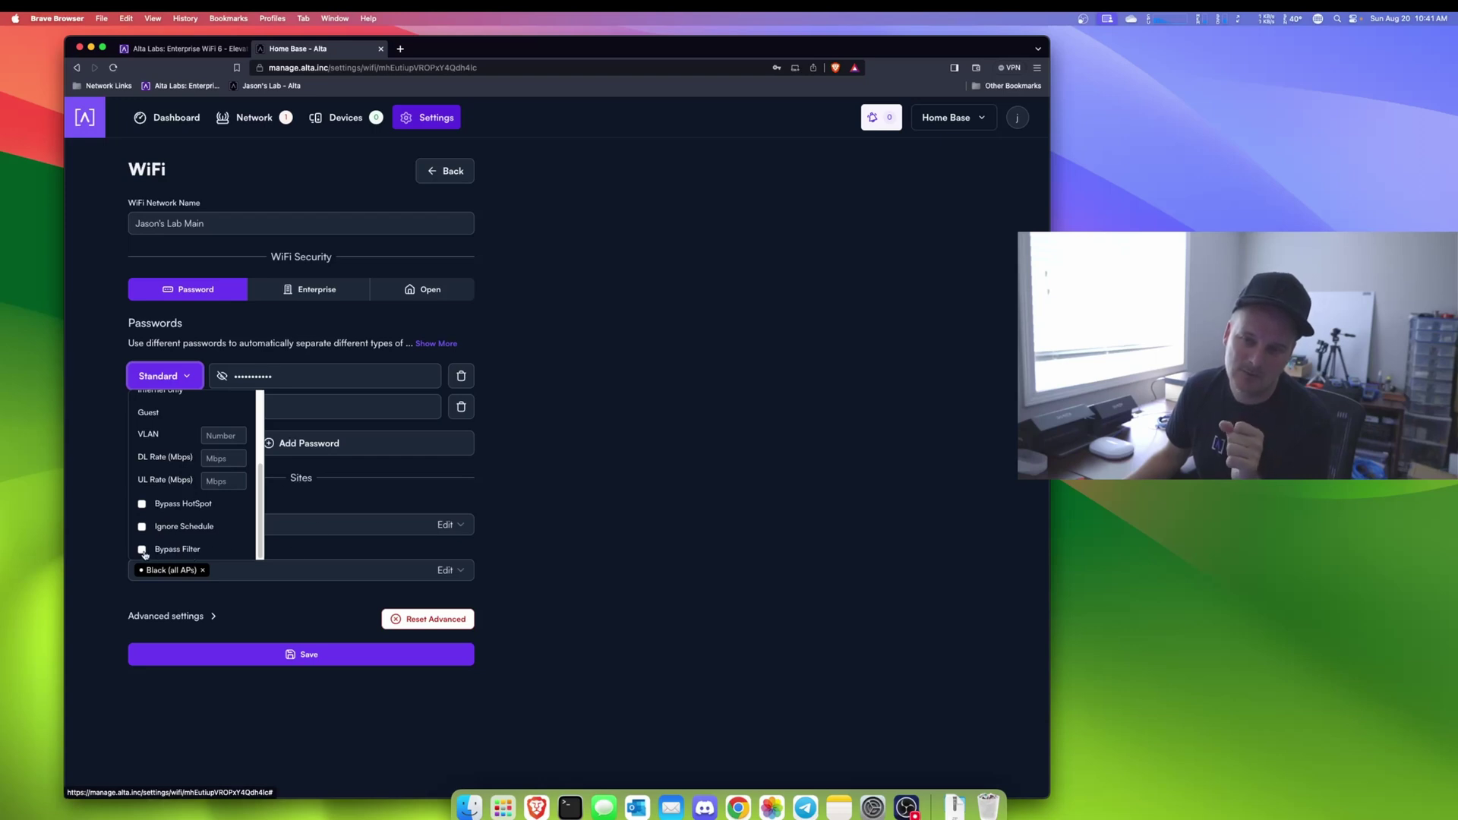
left_click(142, 551)
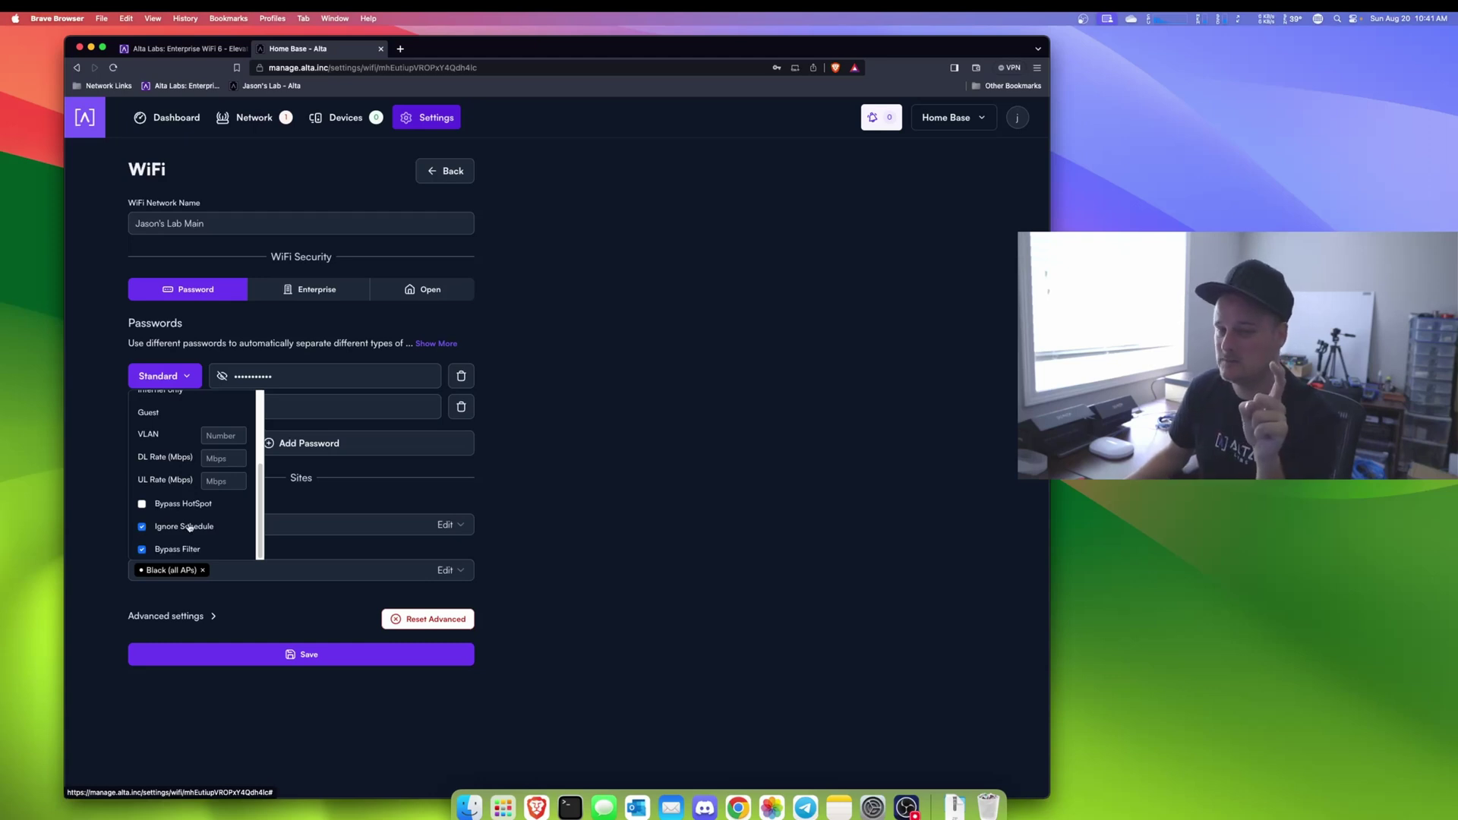
left_click(537, 518)
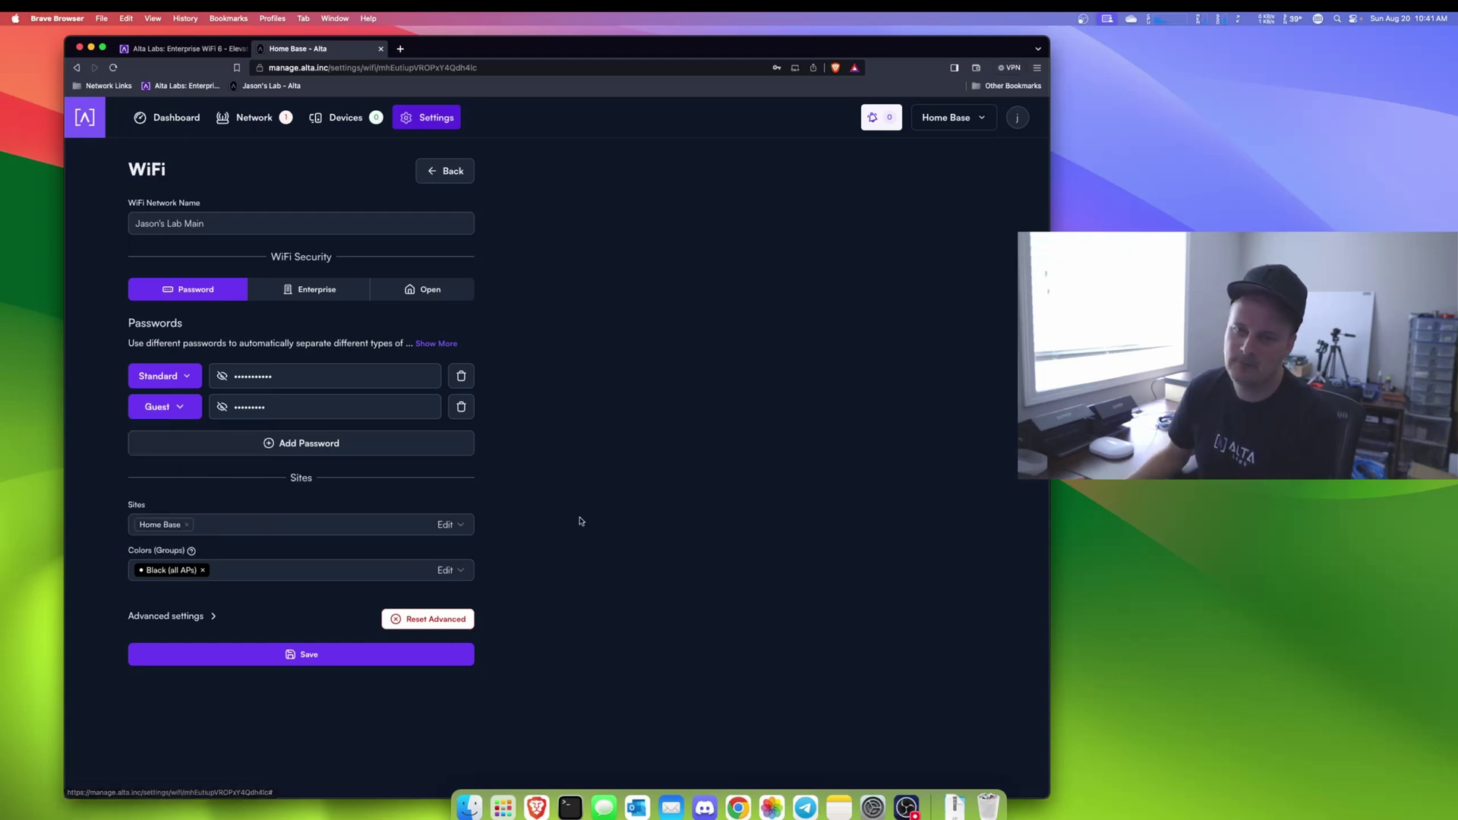
left_click(319, 658)
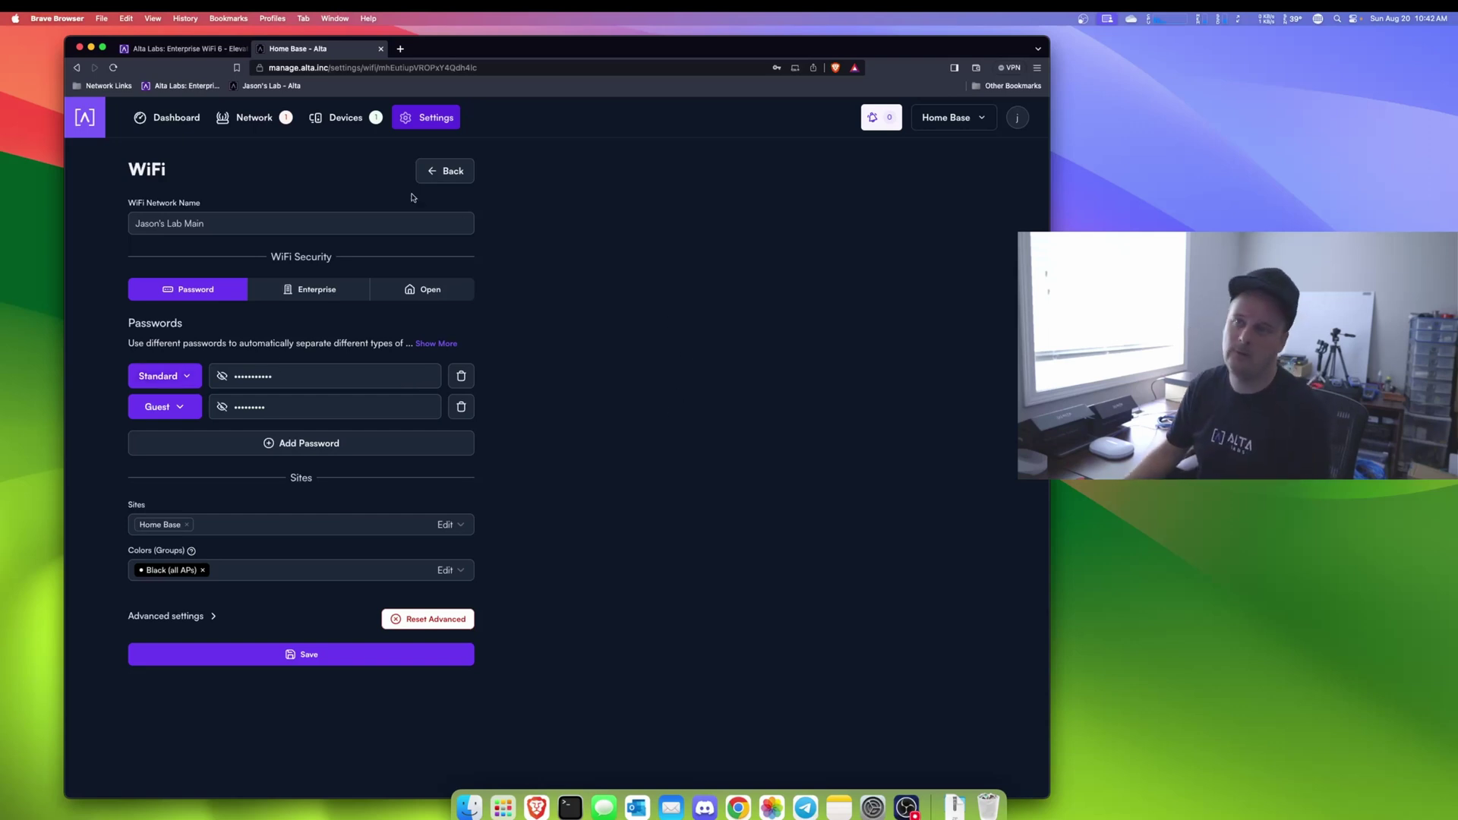
- Join the Mac to the new SSID and refresh Devices to list four clients
left_click(175, 118)
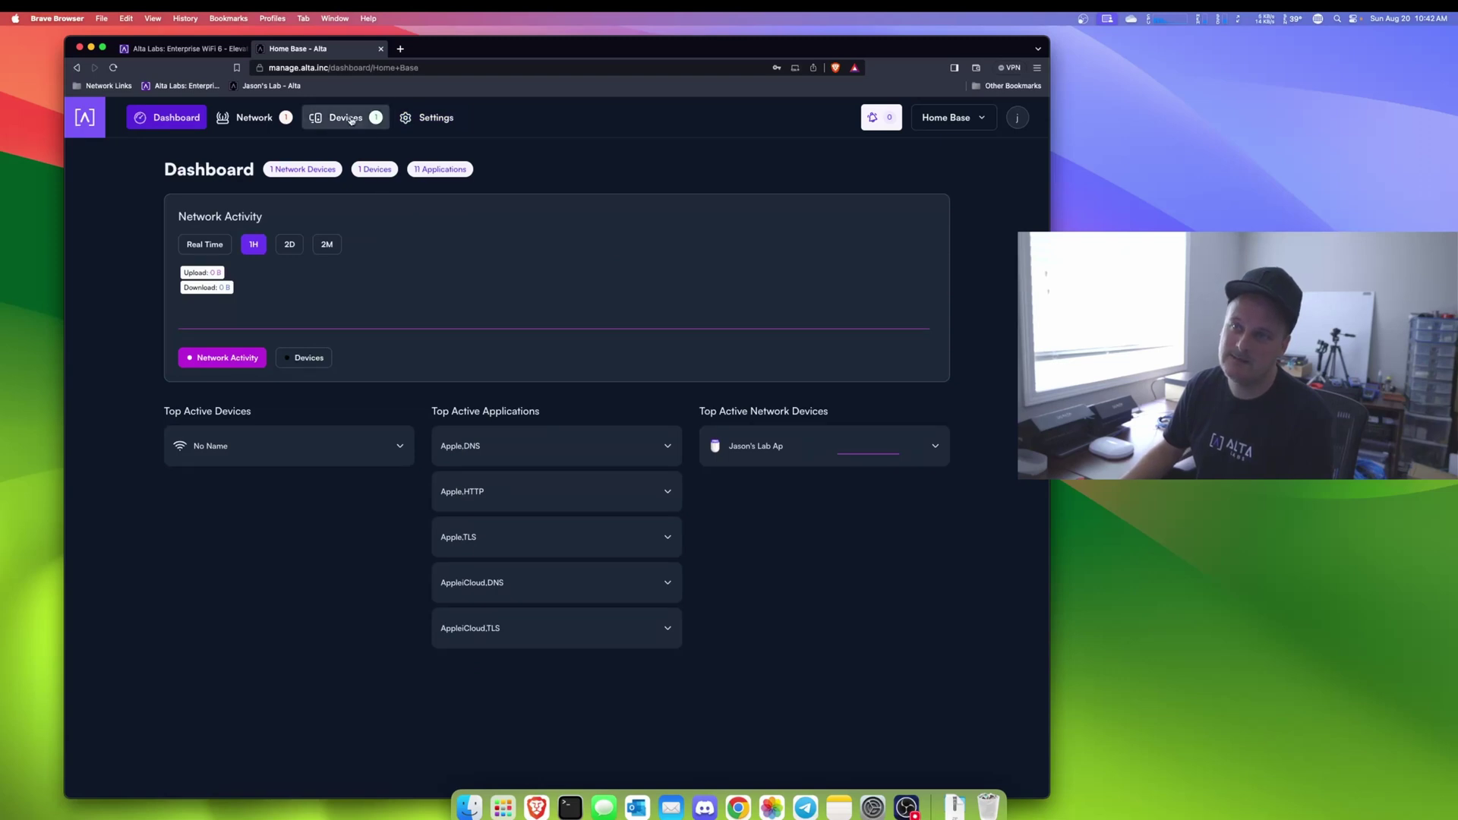
left_click(351, 120)
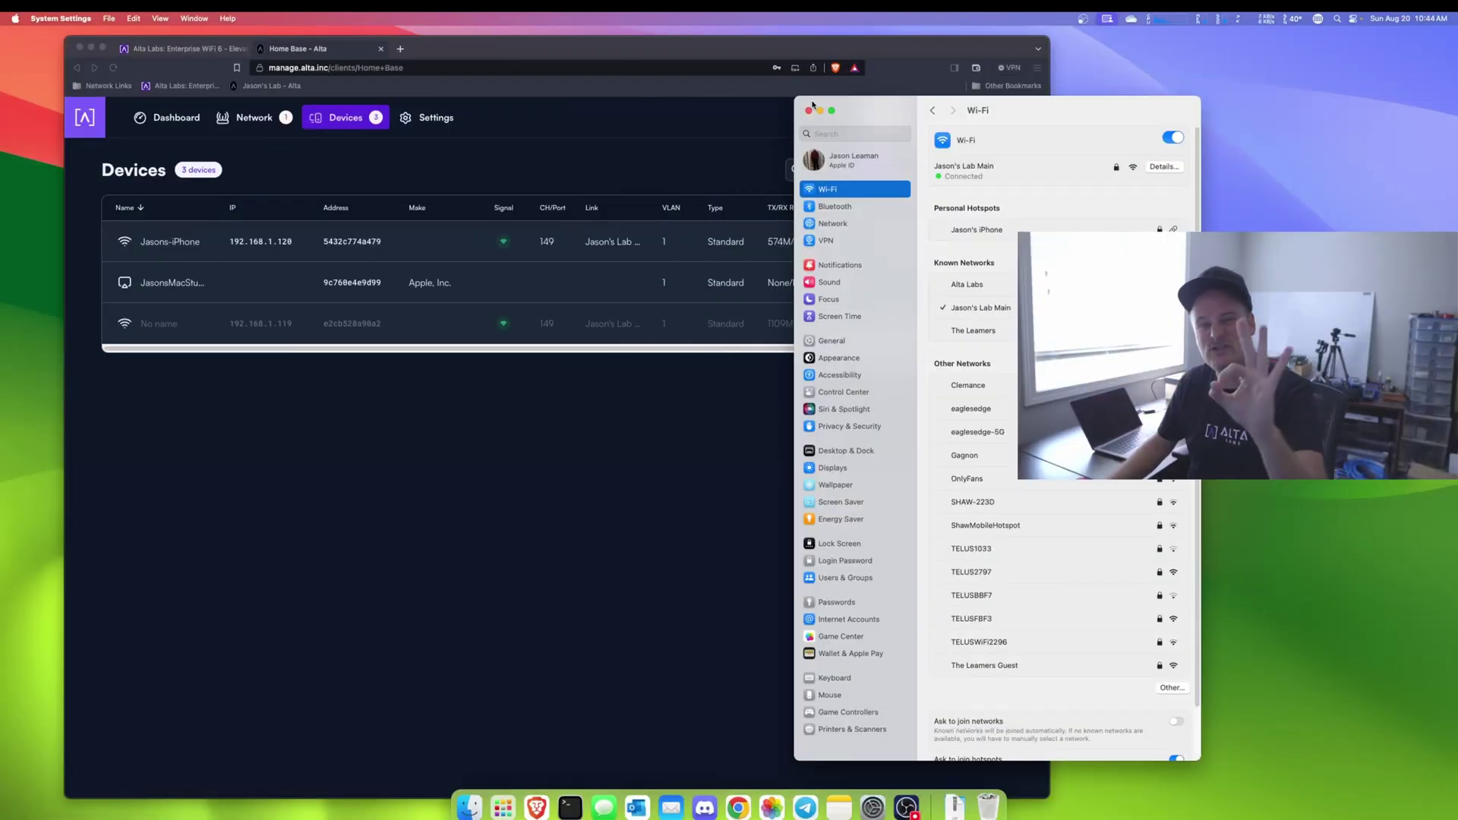
left_click(808, 110)
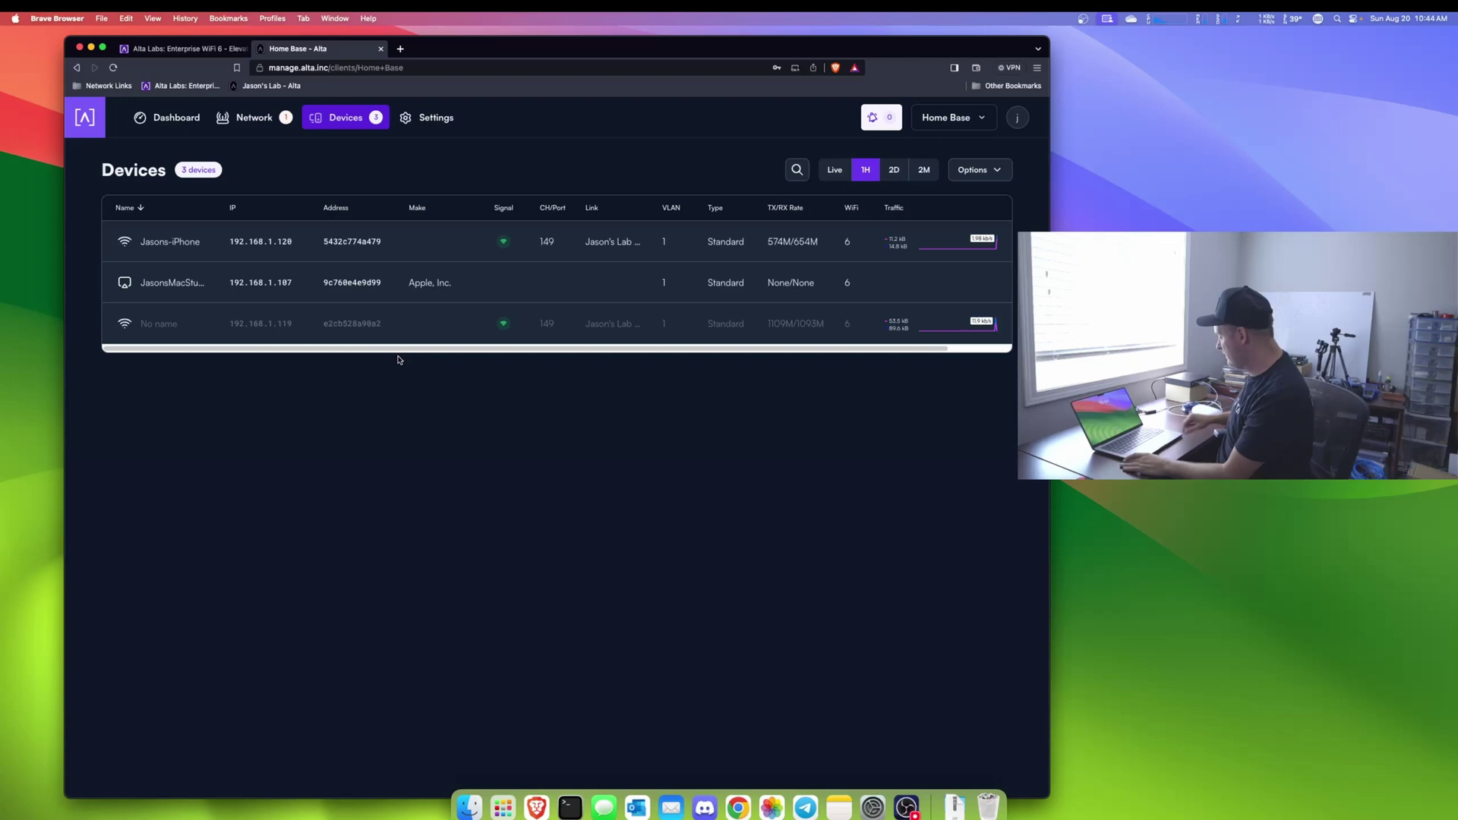
left_click(342, 120)
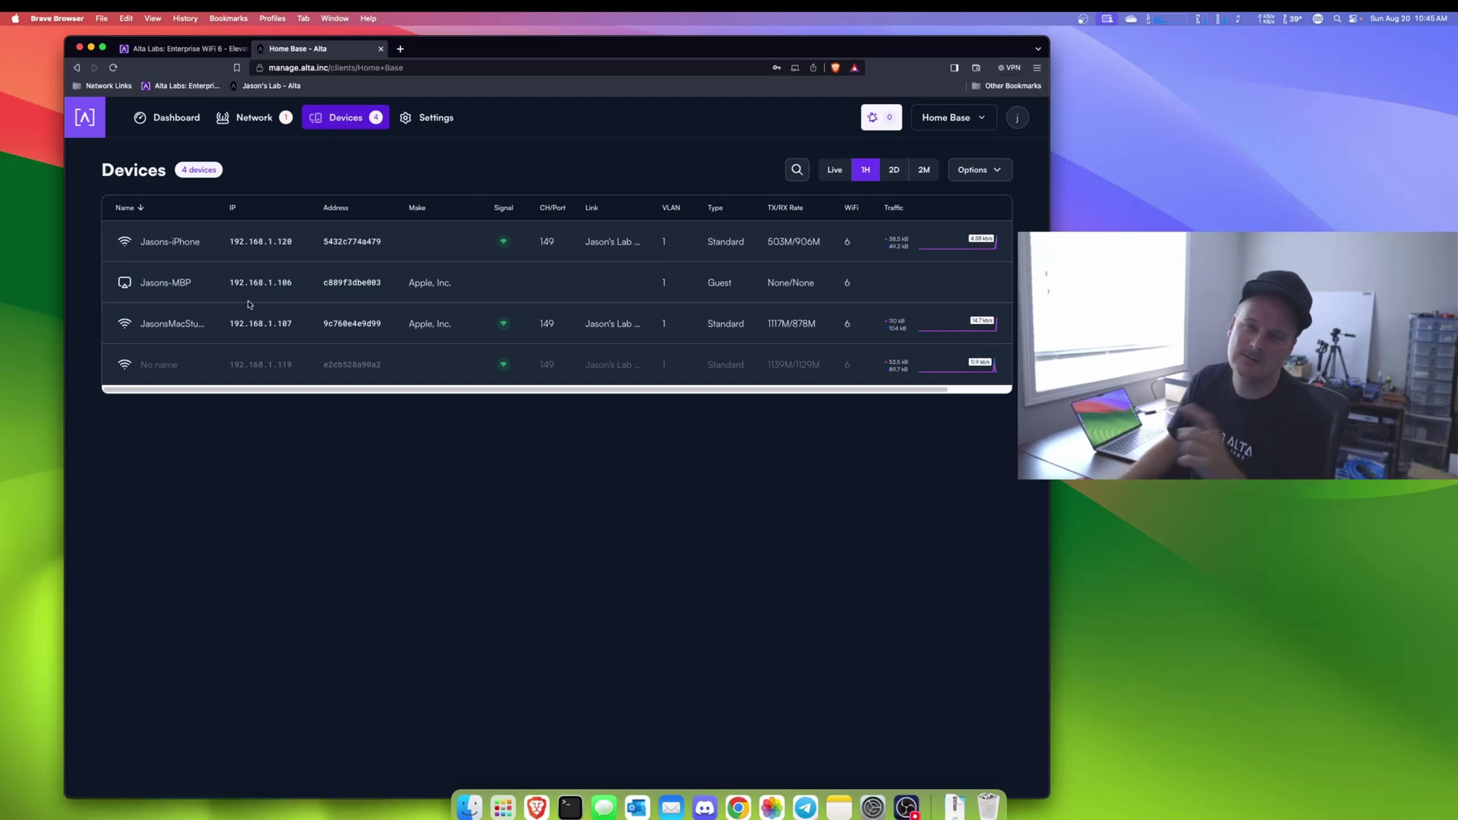
- Copy Jasons-MBP's address and run 'ping 192.168.1.106' in a new Terminal window
left_click_drag(294, 287, 229, 282)
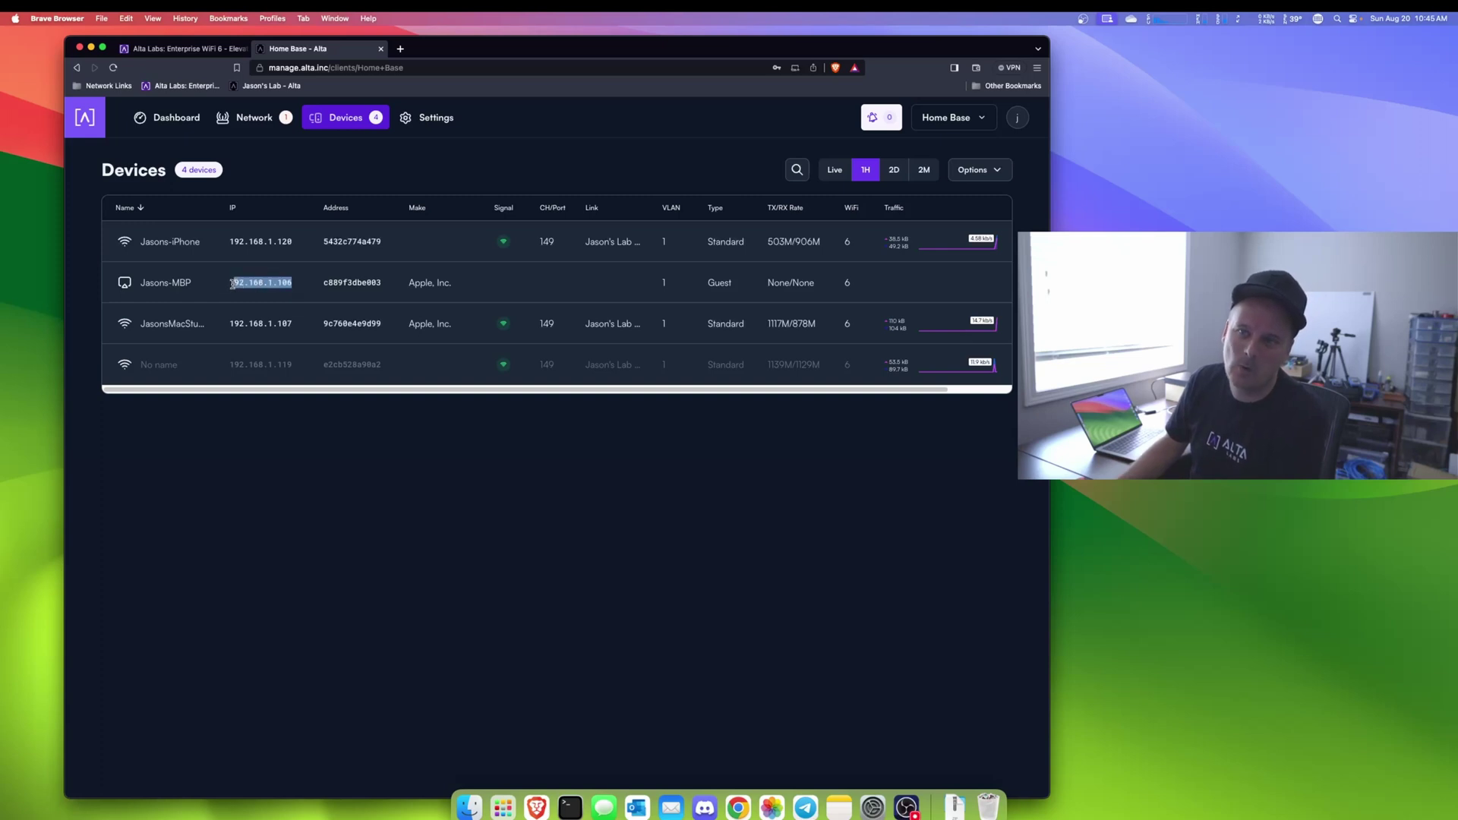
left_click(570, 807)
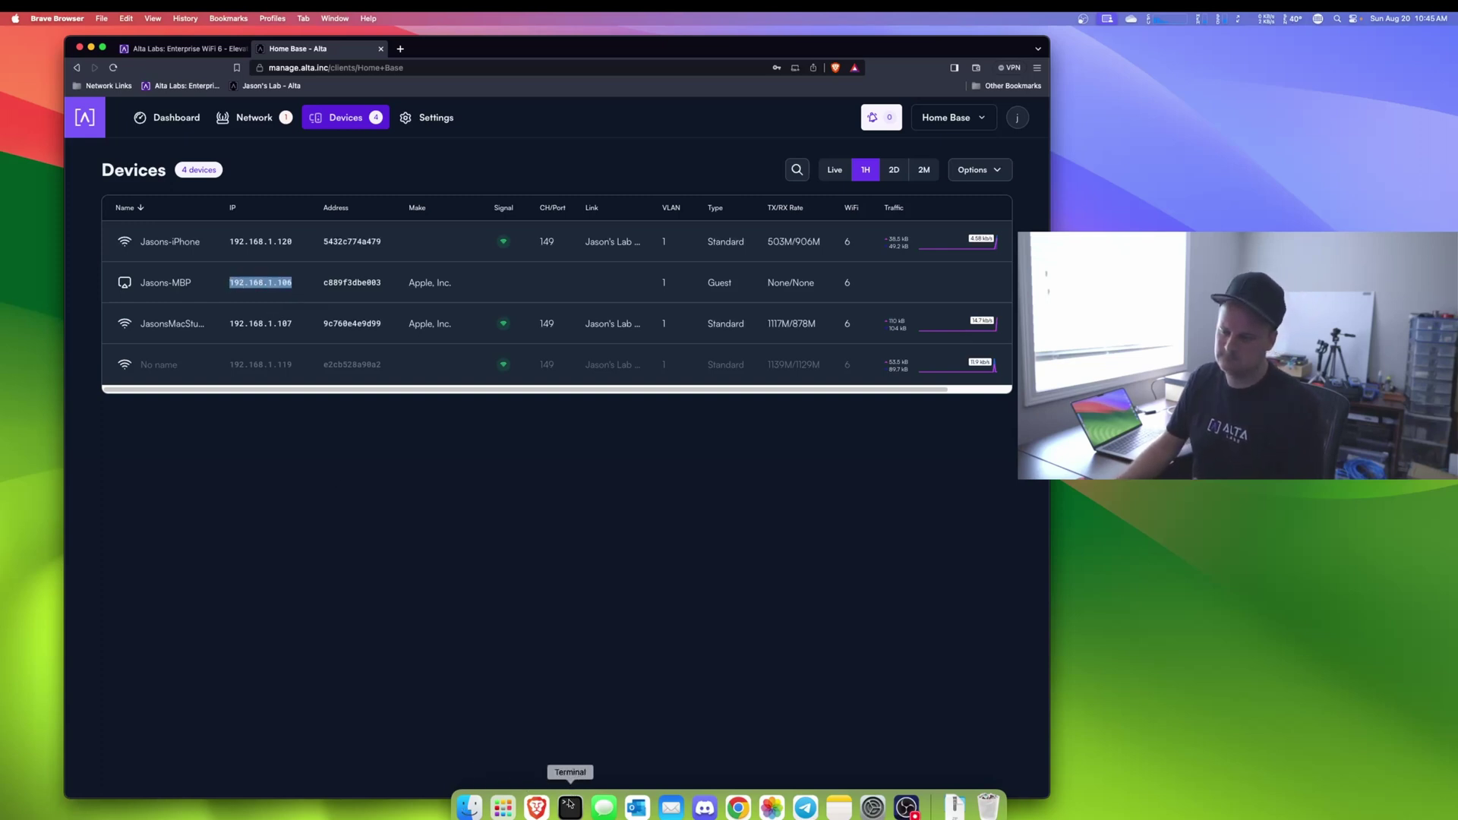
left_click_drag(1115, 79, 351, 479)
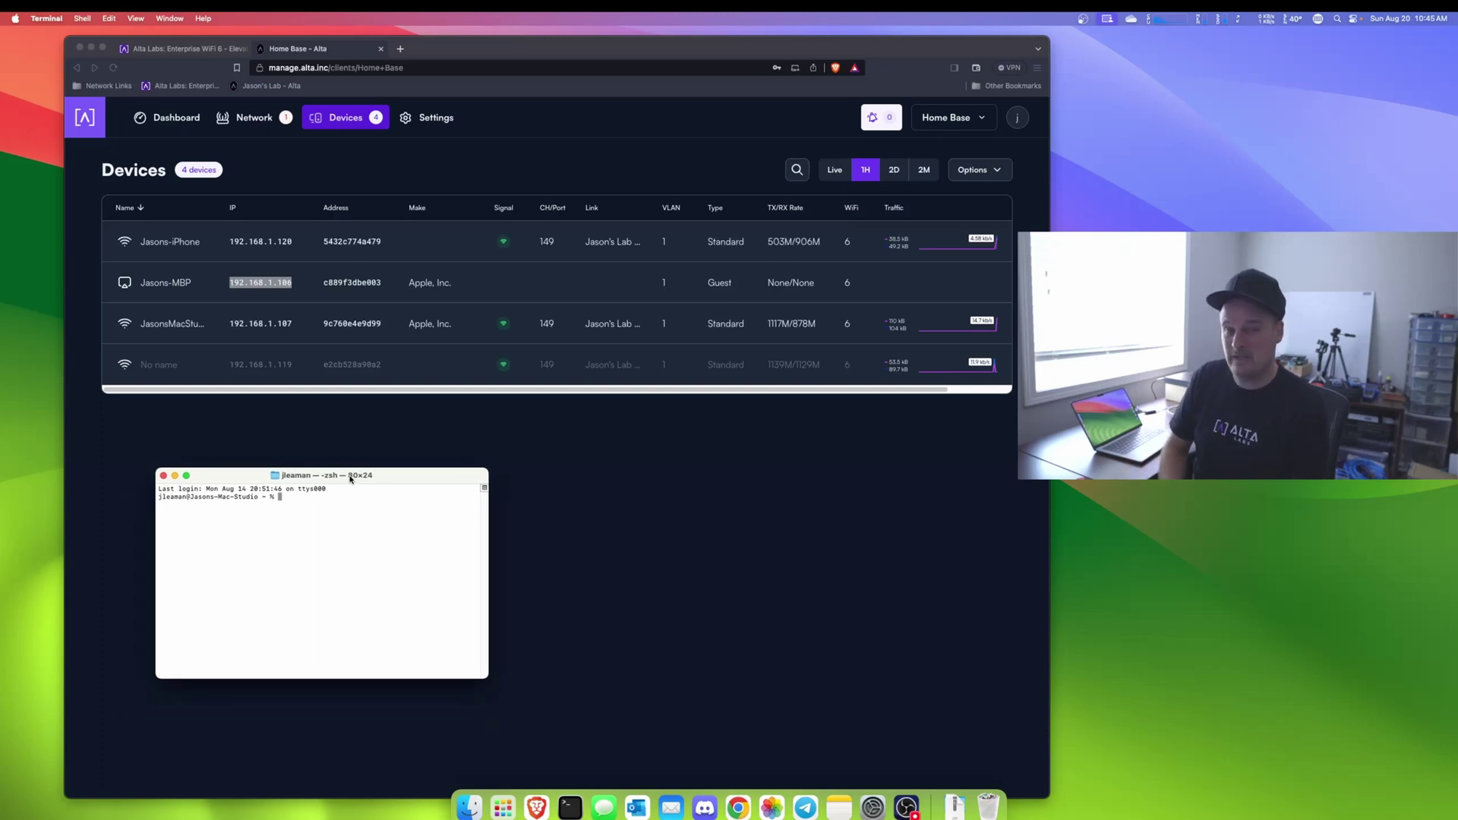
type("ping 192")
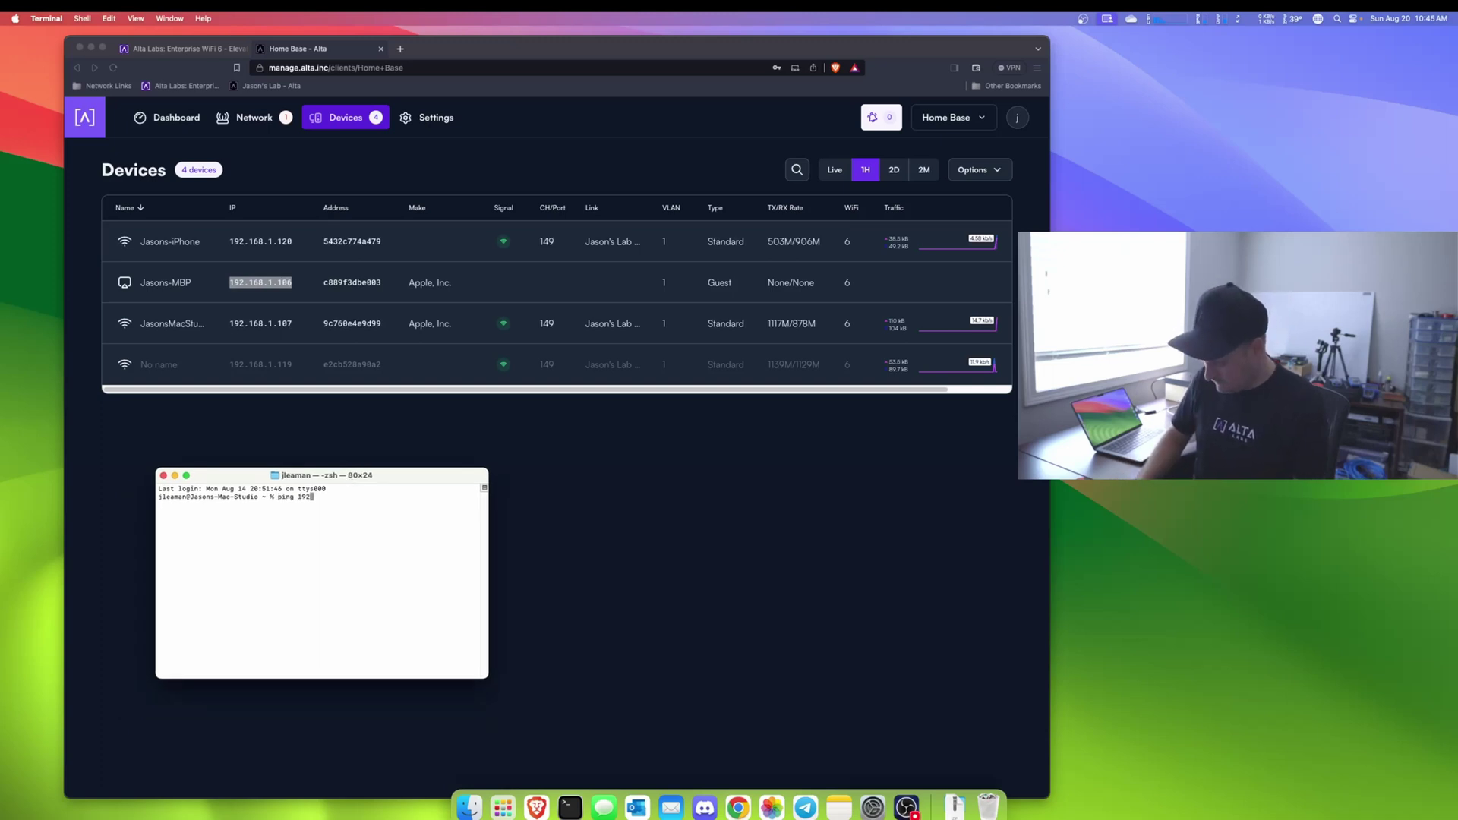
type(".168.1.")
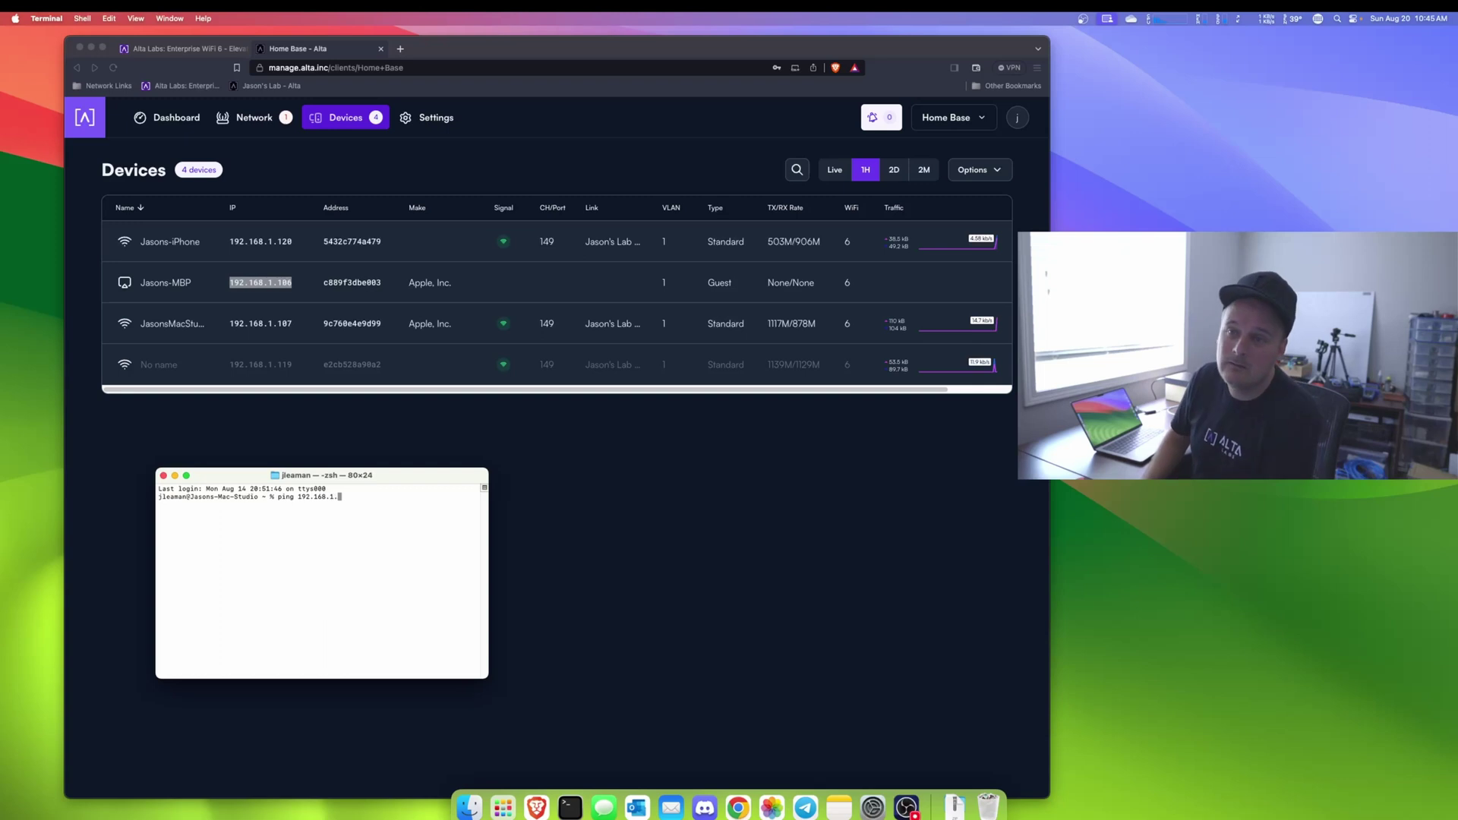
type("106")
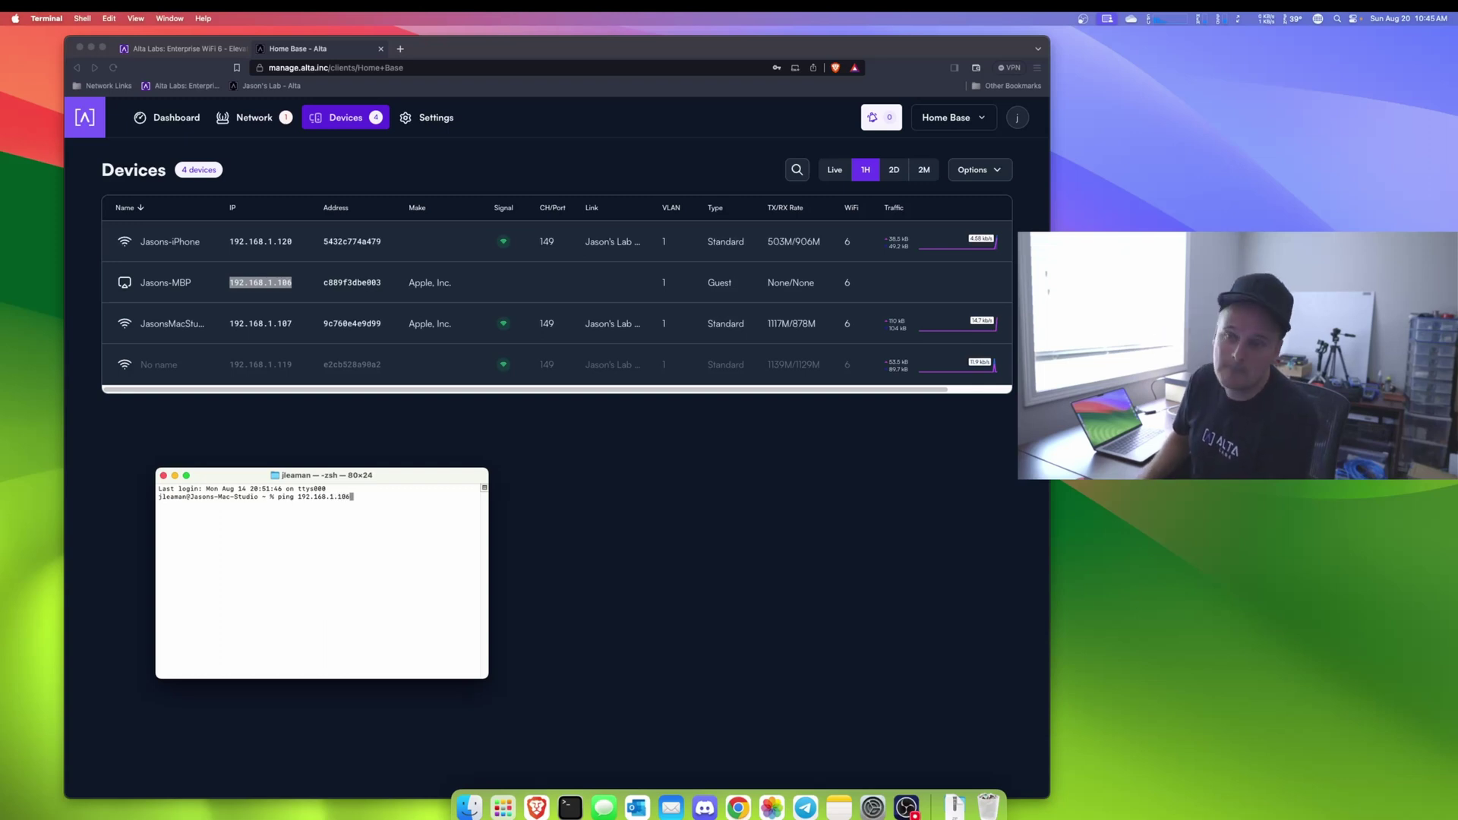
key("Return")
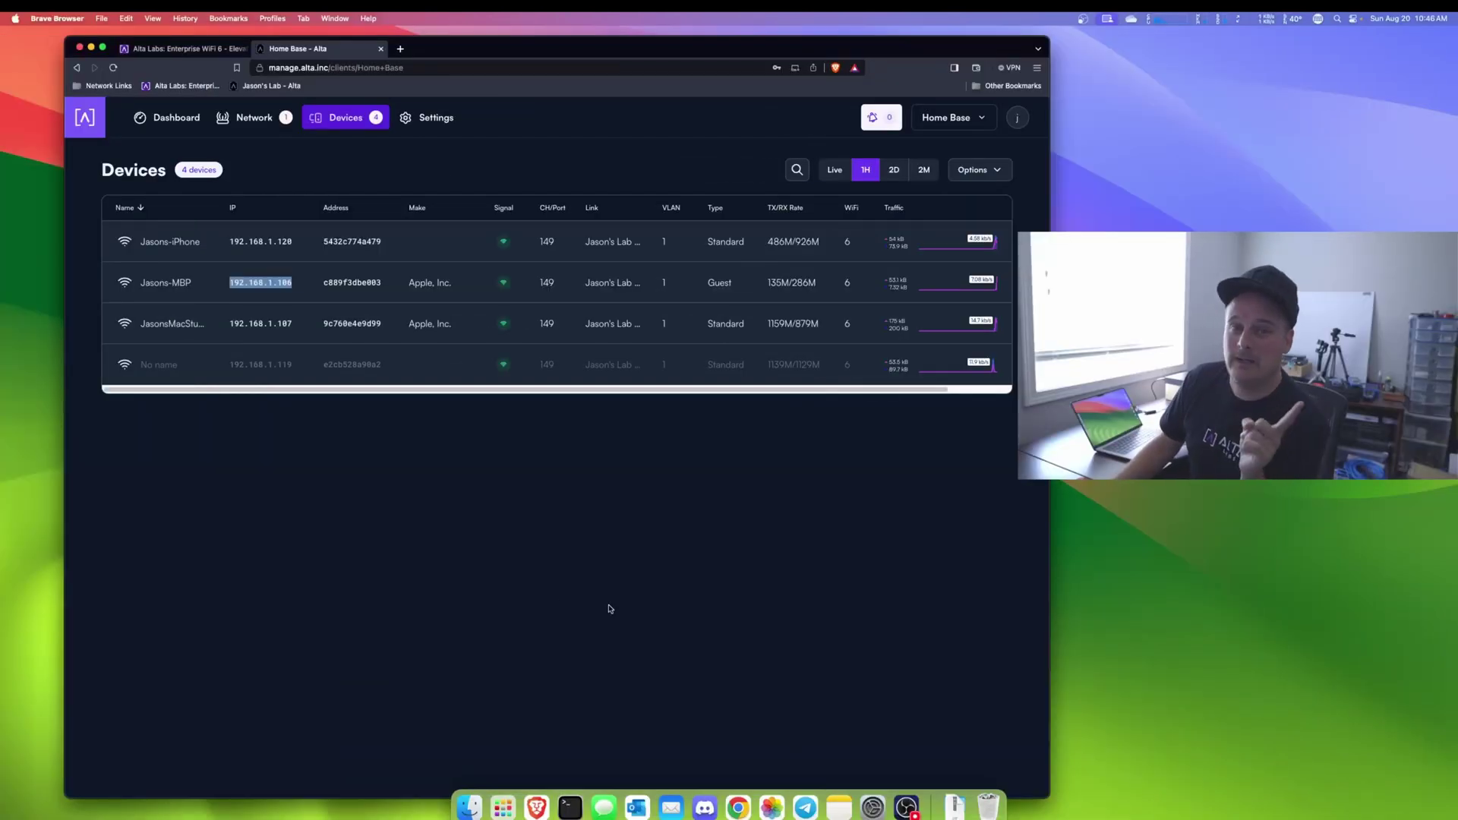
- Show the content filter's Block applications list under Settings > Filter
left_click(438, 118)
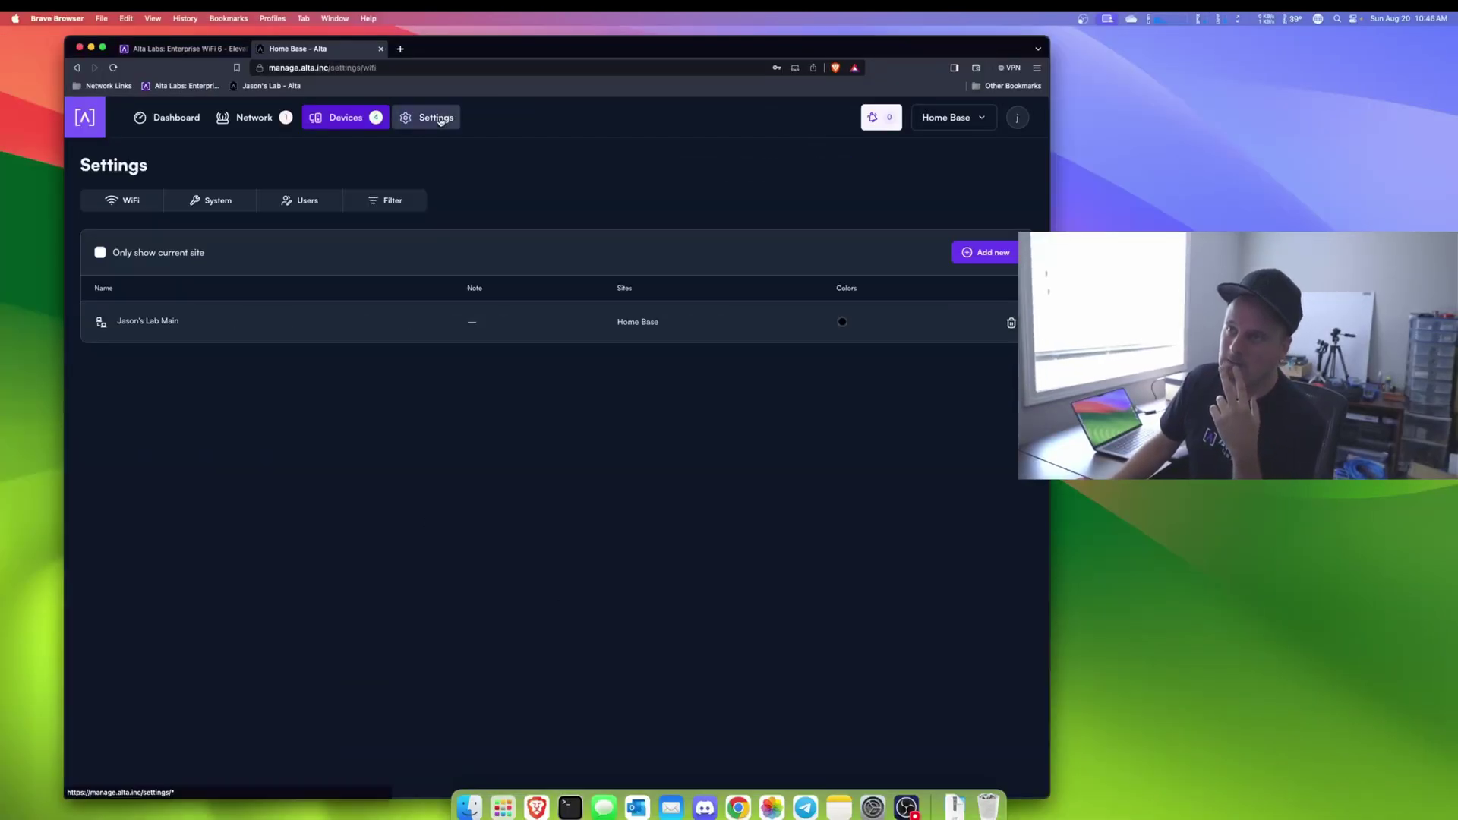
left_click(382, 201)
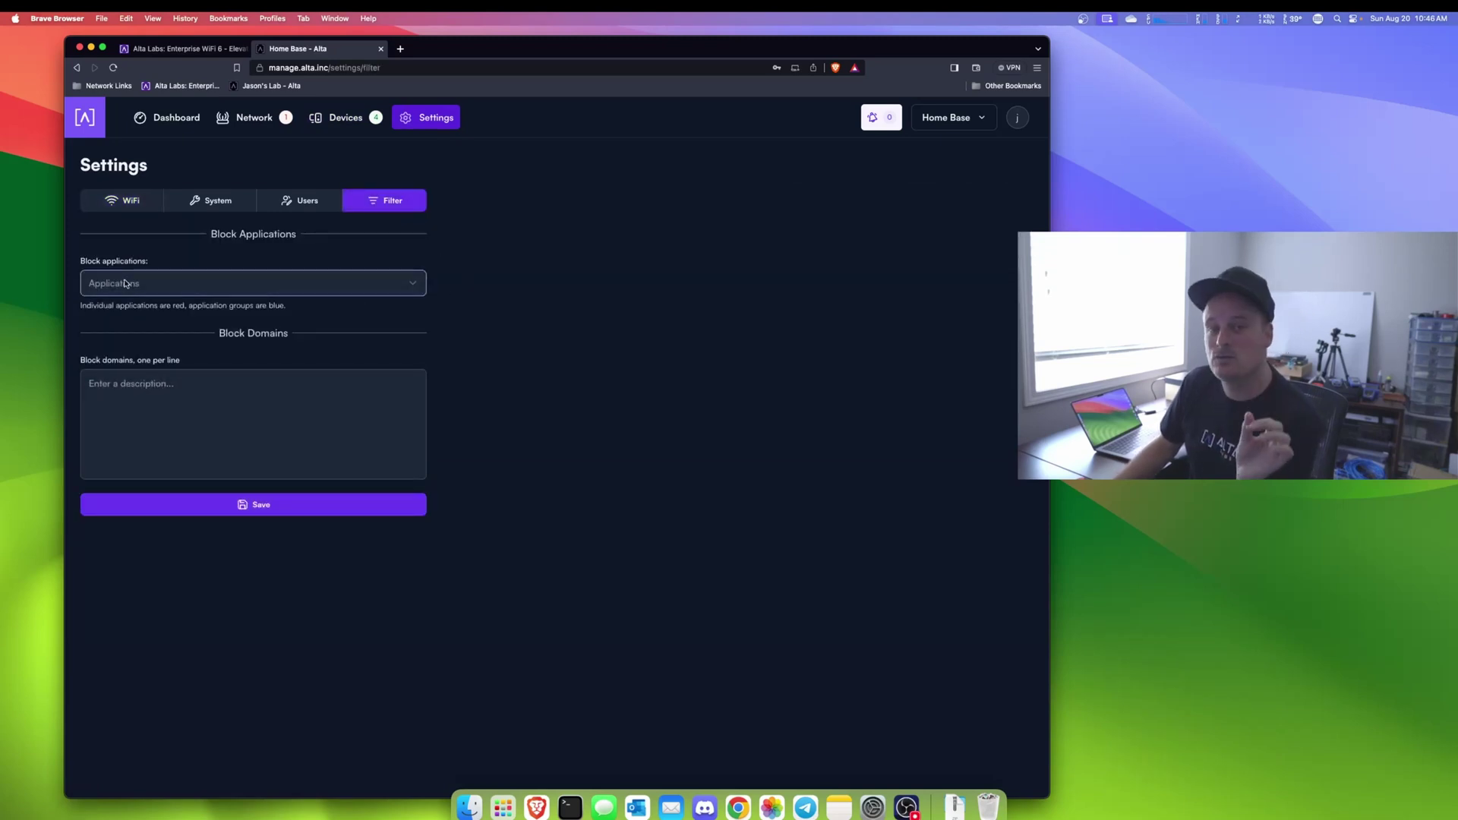
left_click(126, 284)
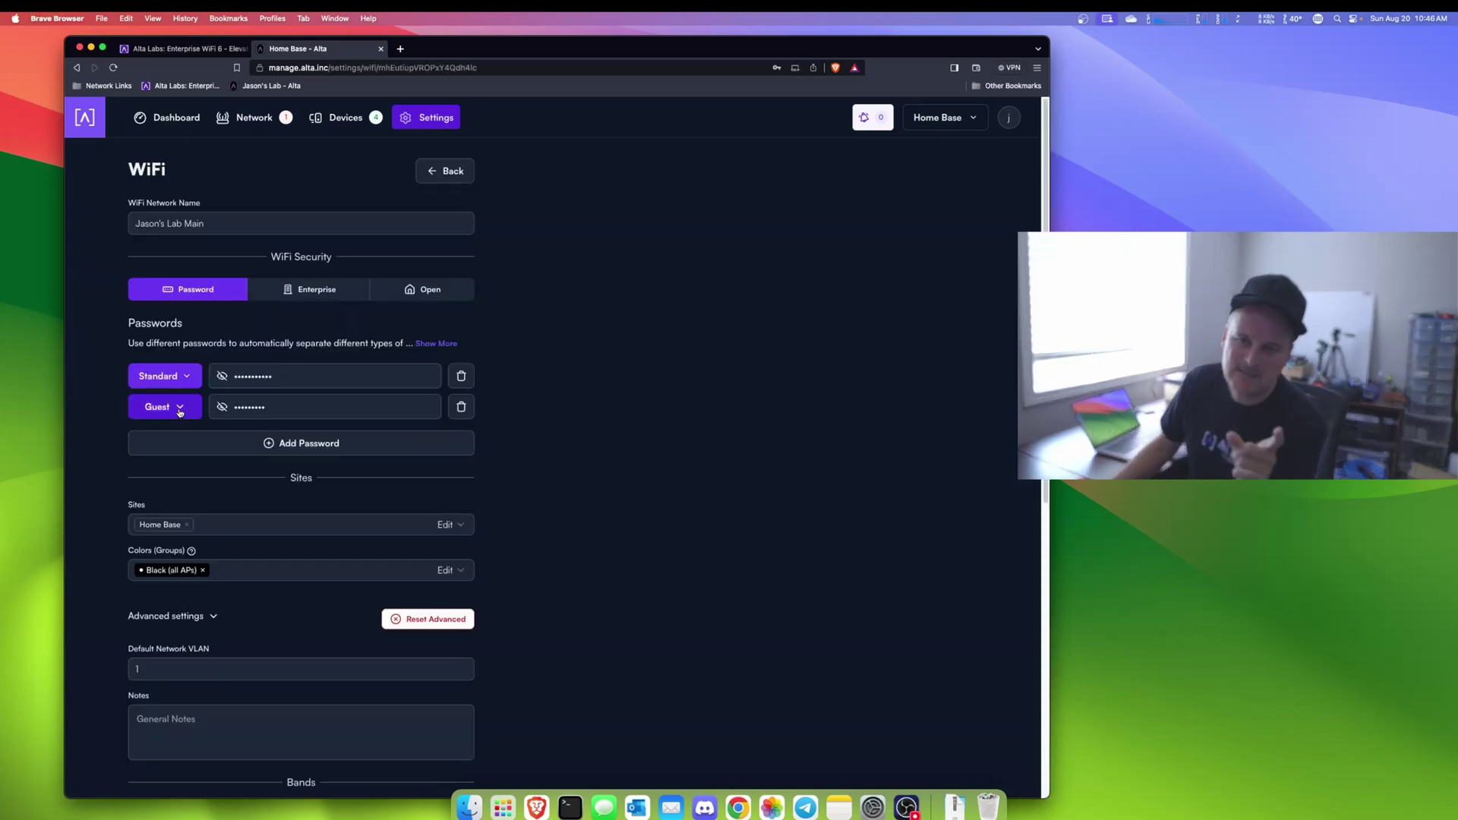
- Expand the Guest password's settings to reveal VLAN, DL/UL rate and Bypass Filter options
left_click(164, 407)
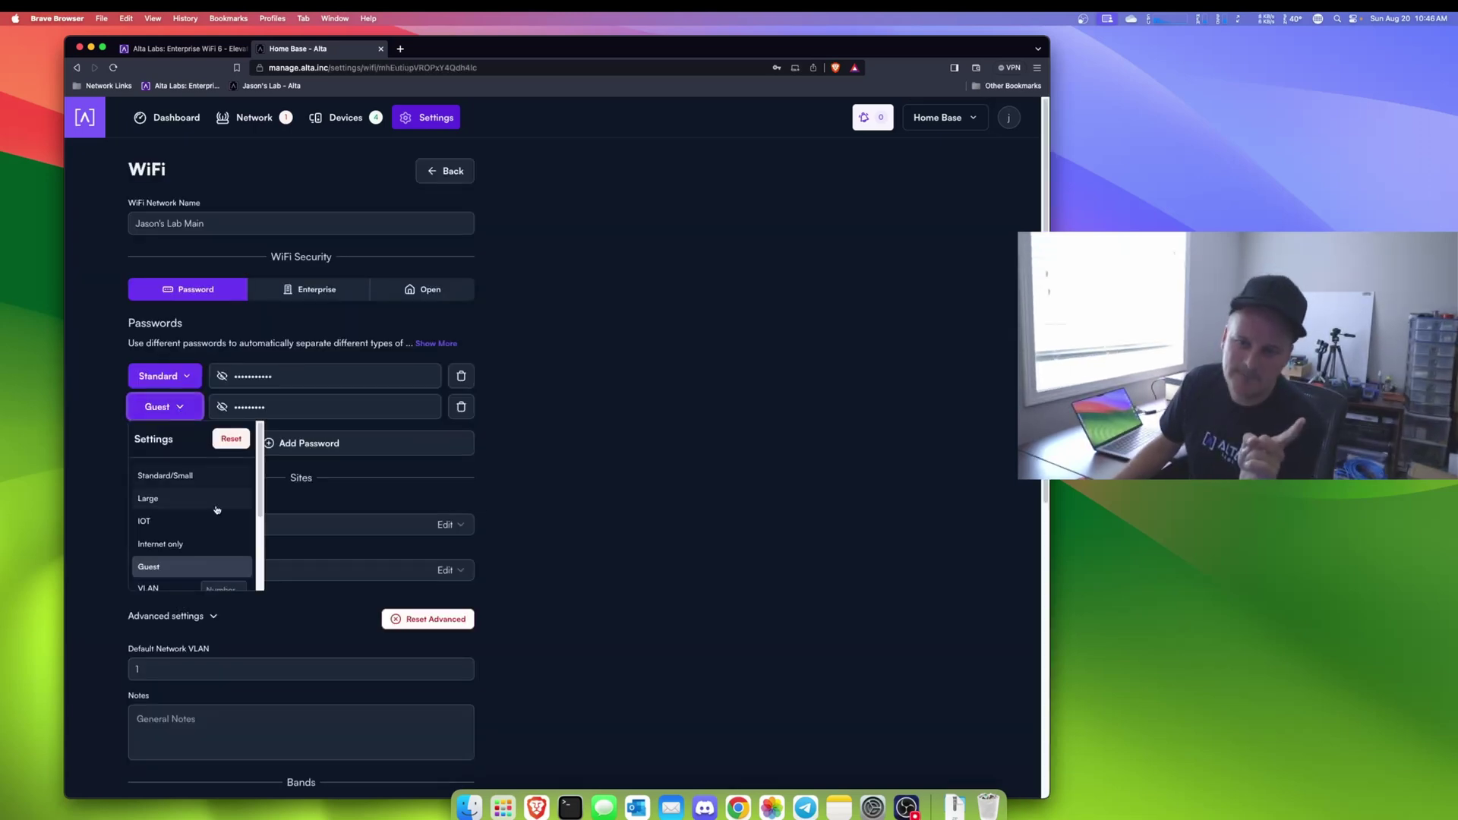
scroll(216, 509, "down", 3)
scroll(173, 551, "down", 2)
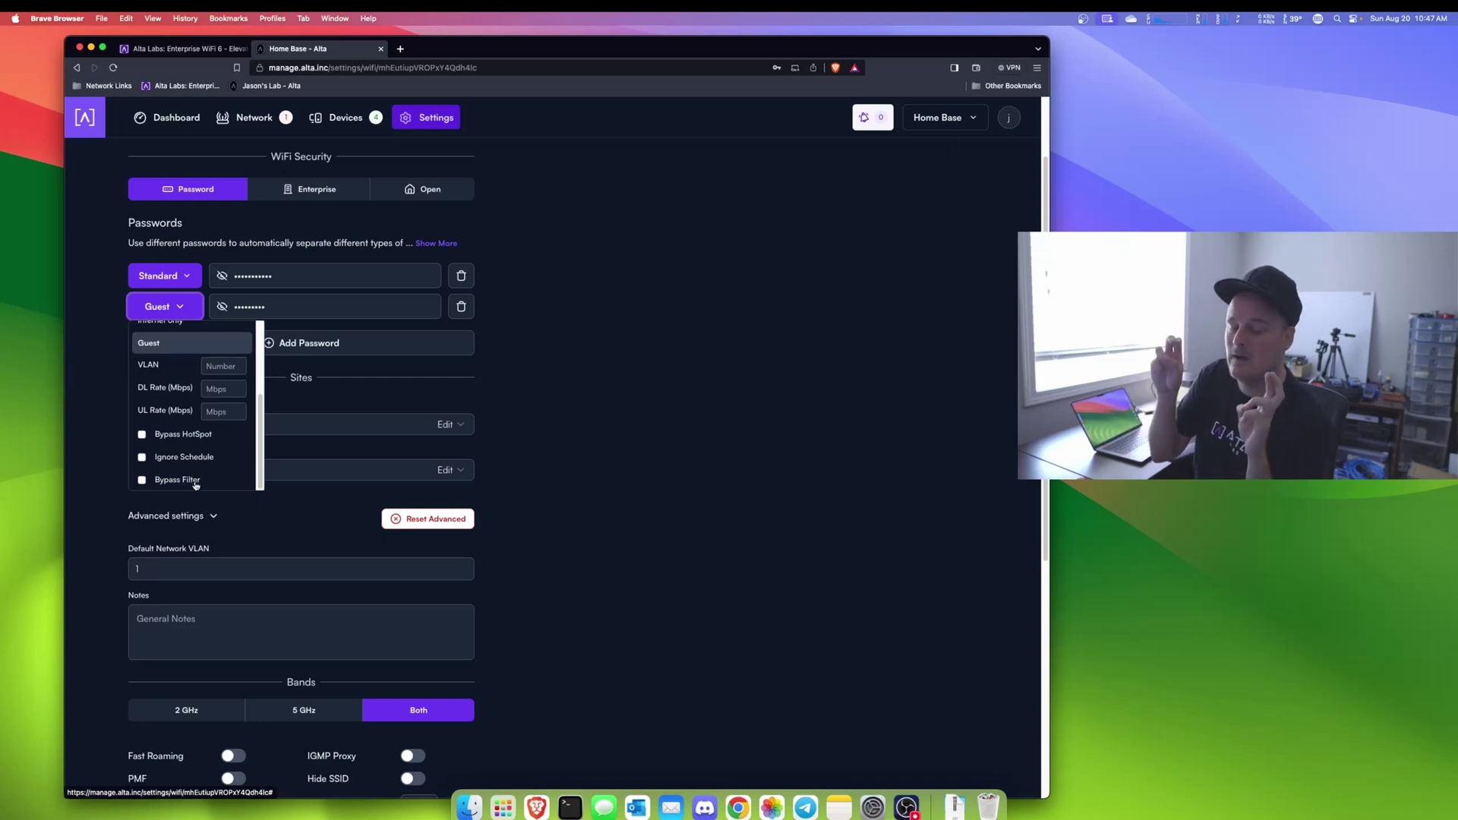
- Load facebook.com's login page in a new tab, then return to the Home Base - Alta tab
left_click(595, 481)
left_click(400, 47)
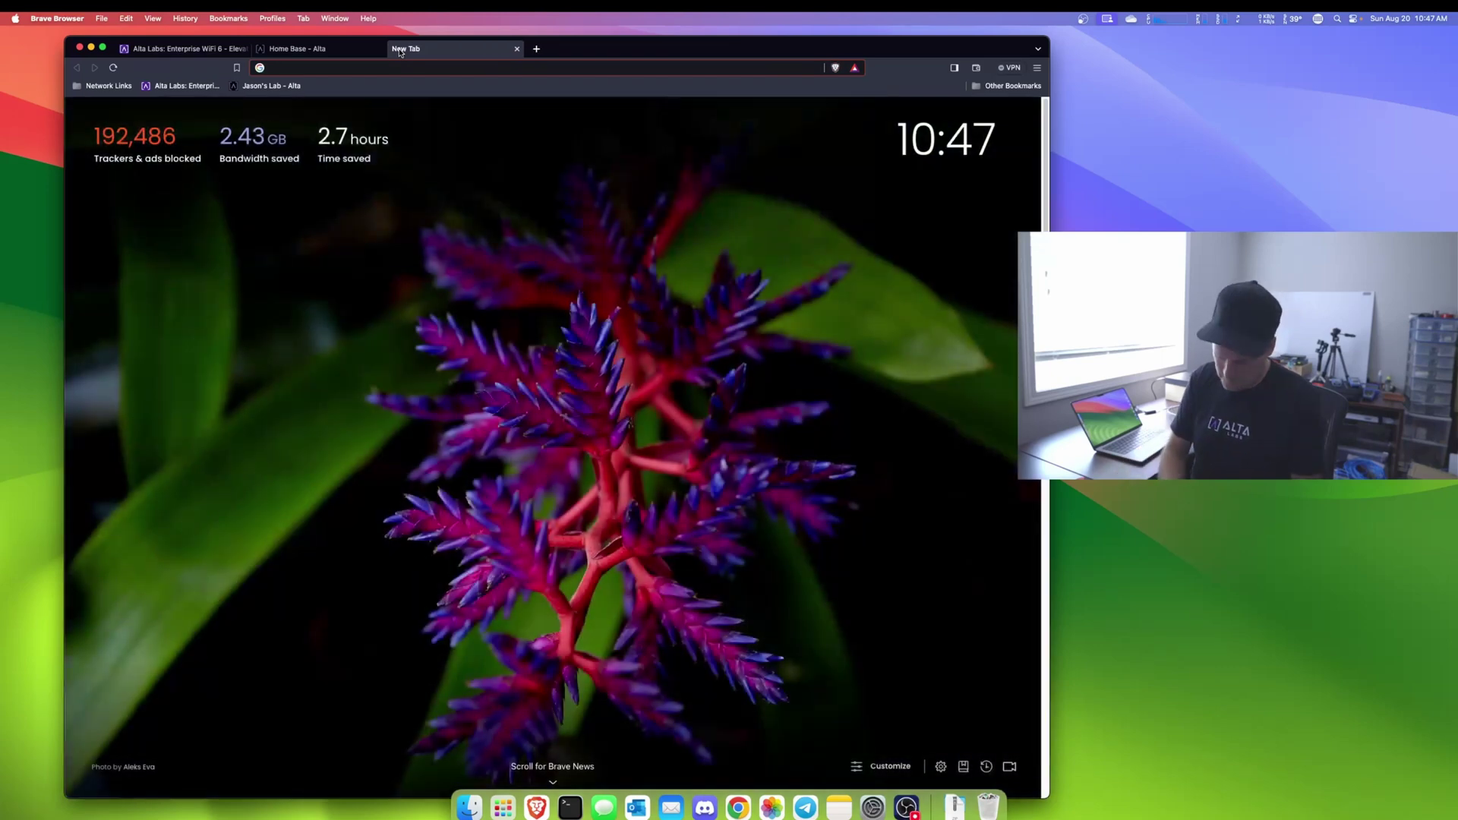
type("facebook.com")
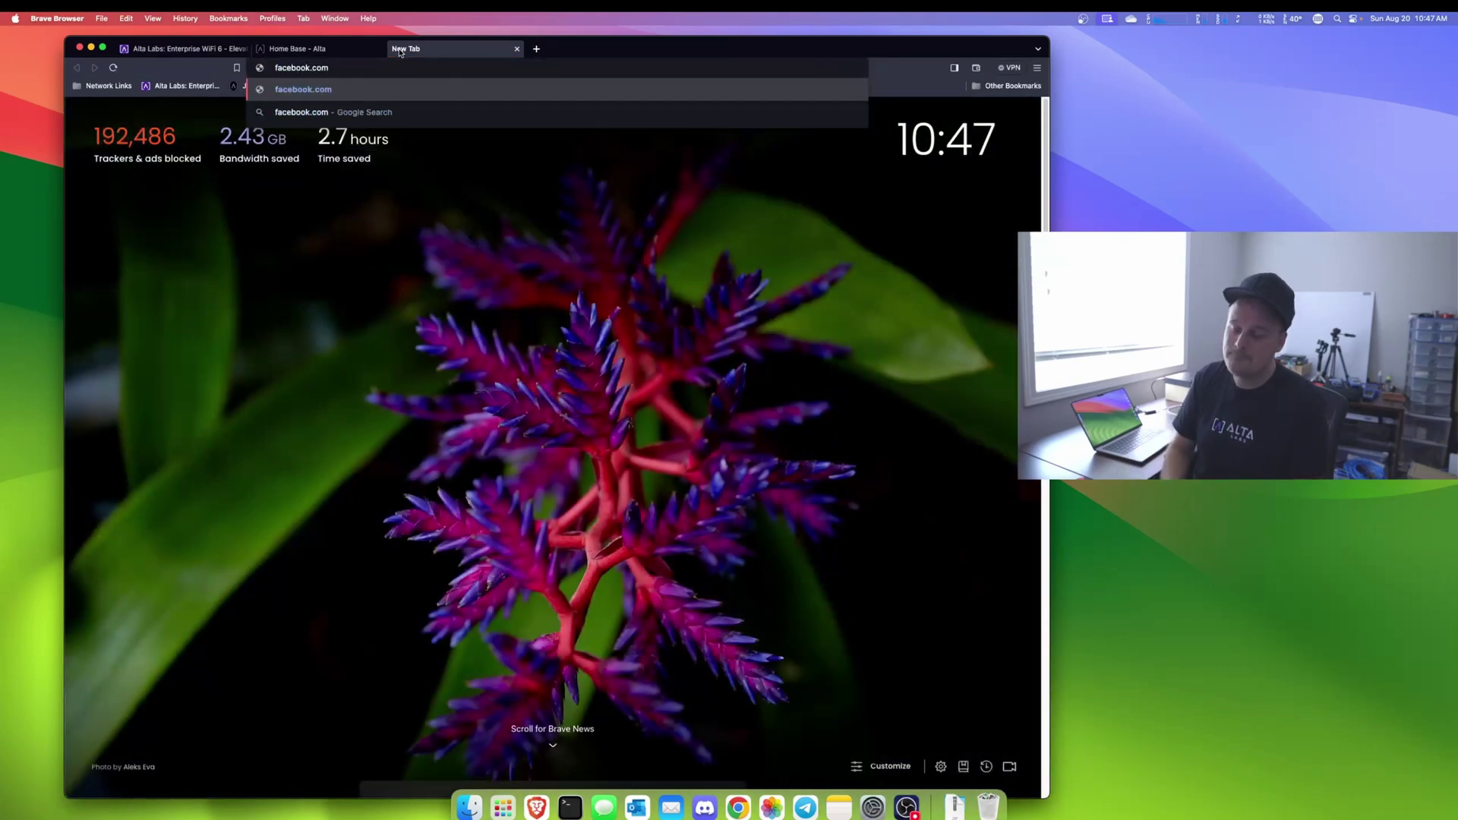
key("Return")
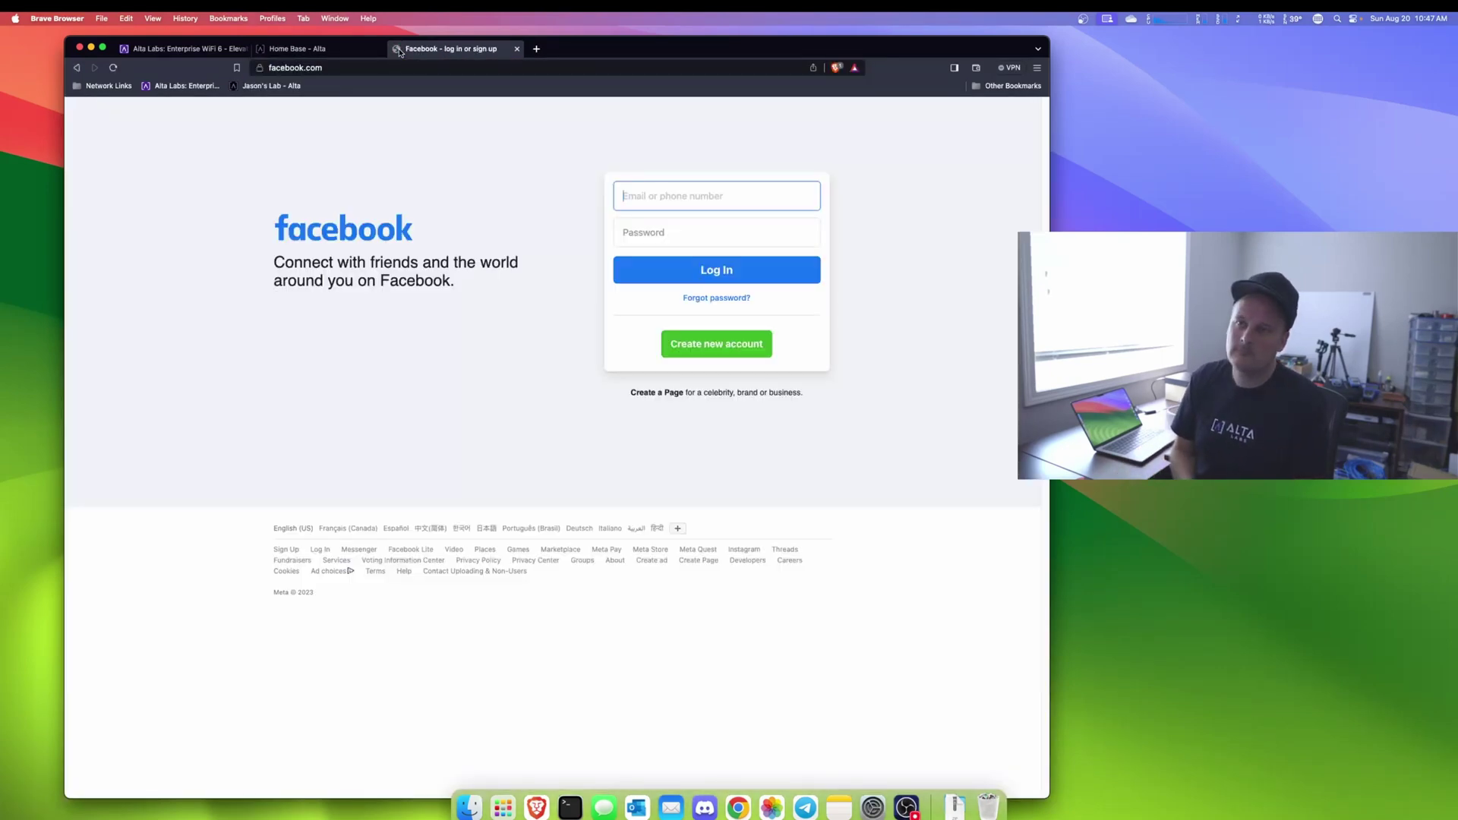
key("super+shift+bracketleft")
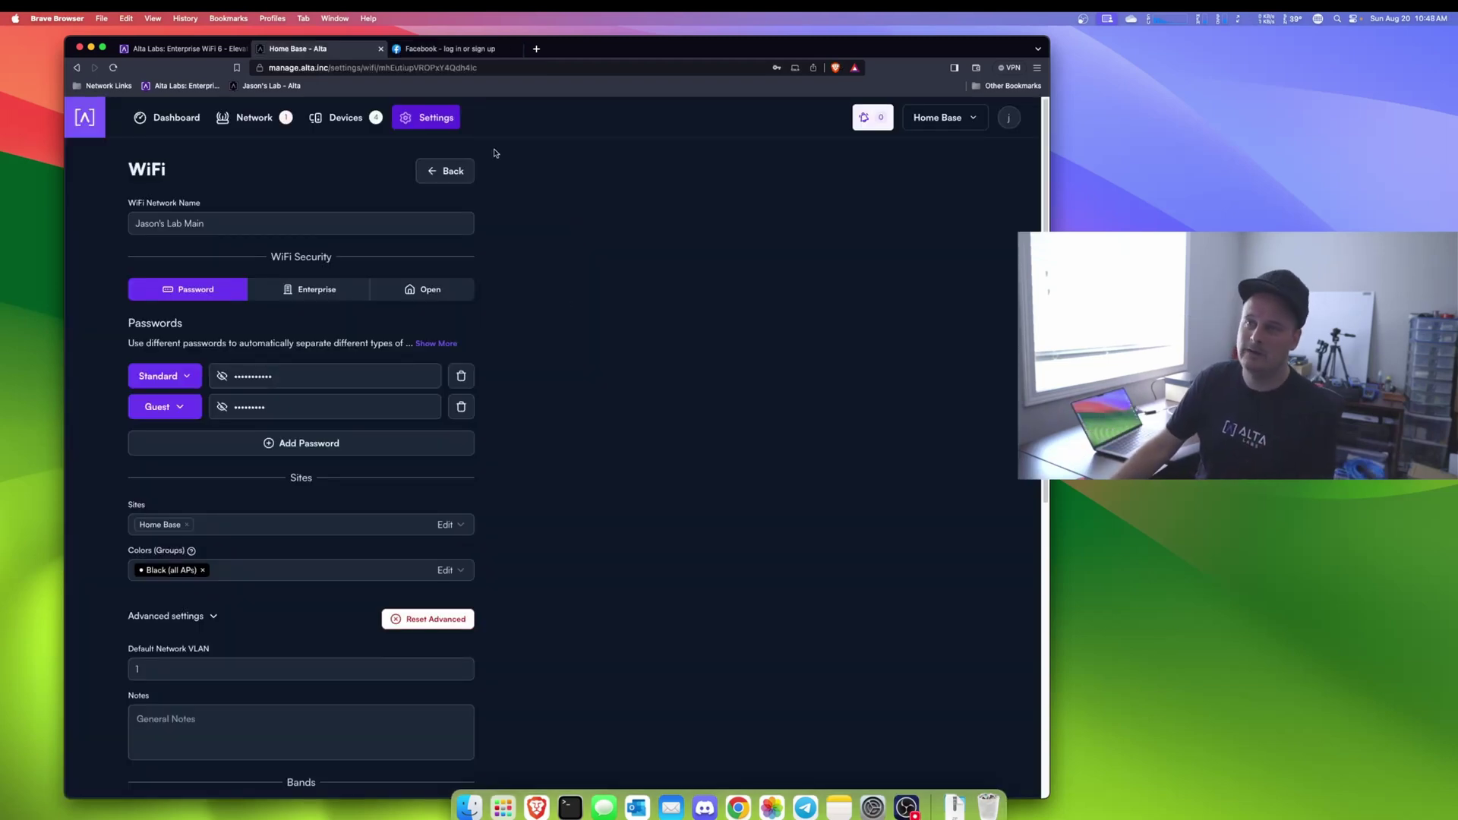
- Search 'facebook' in the Filter's Block applications list, add Facebook, and save
left_click(436, 122)
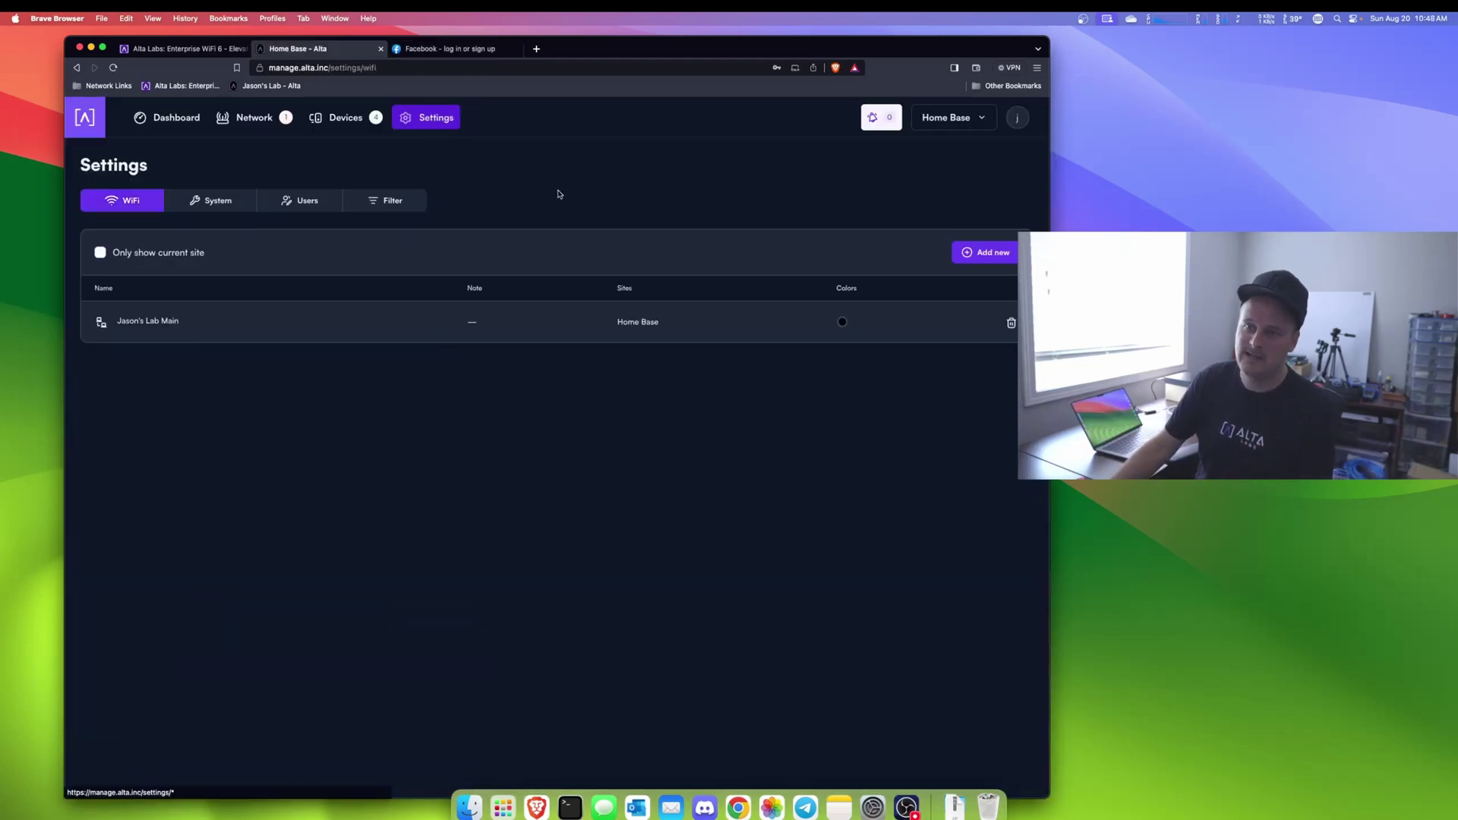
left_click(383, 200)
left_click(170, 290)
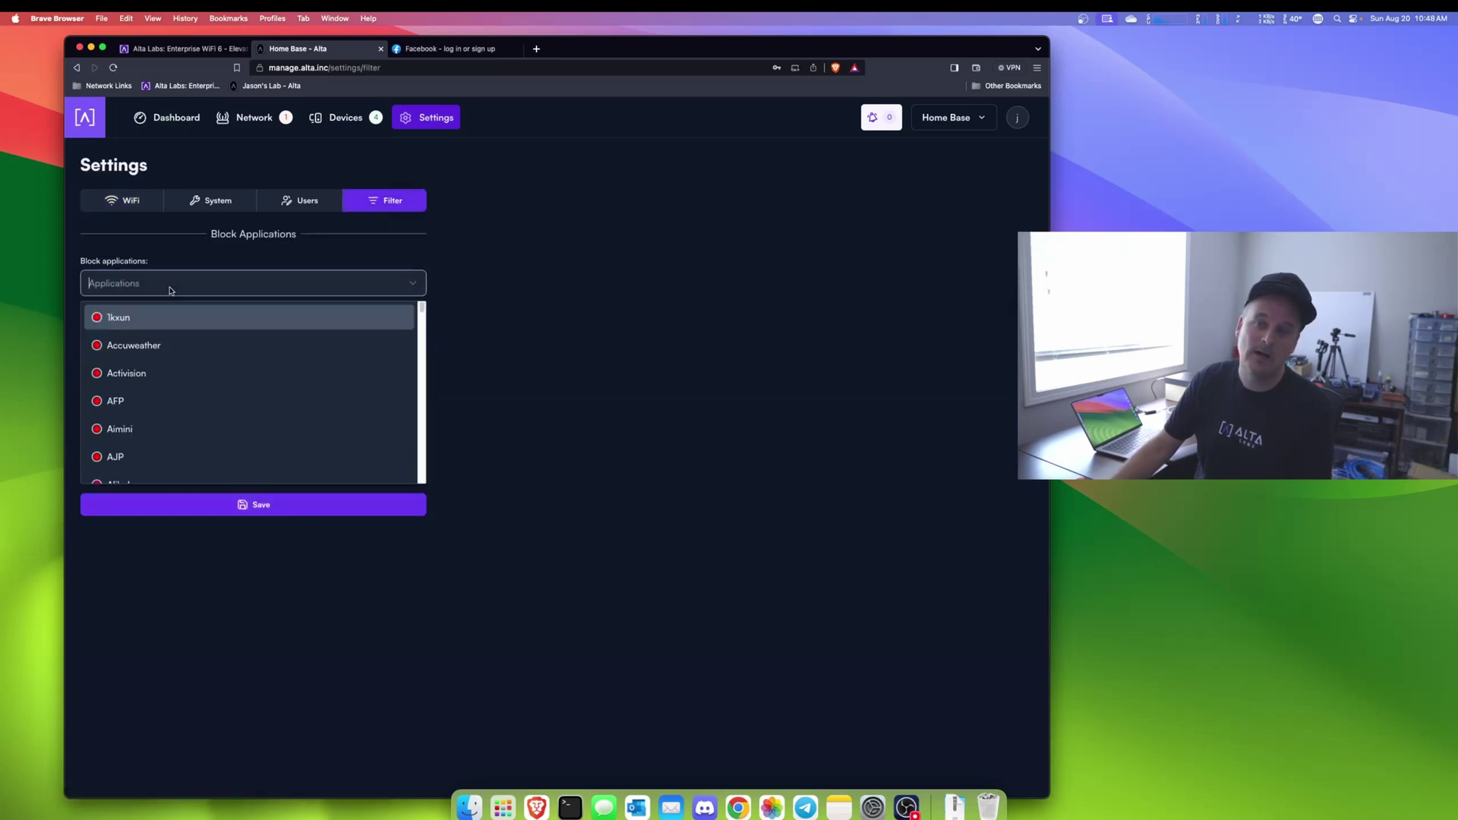
type("facebook")
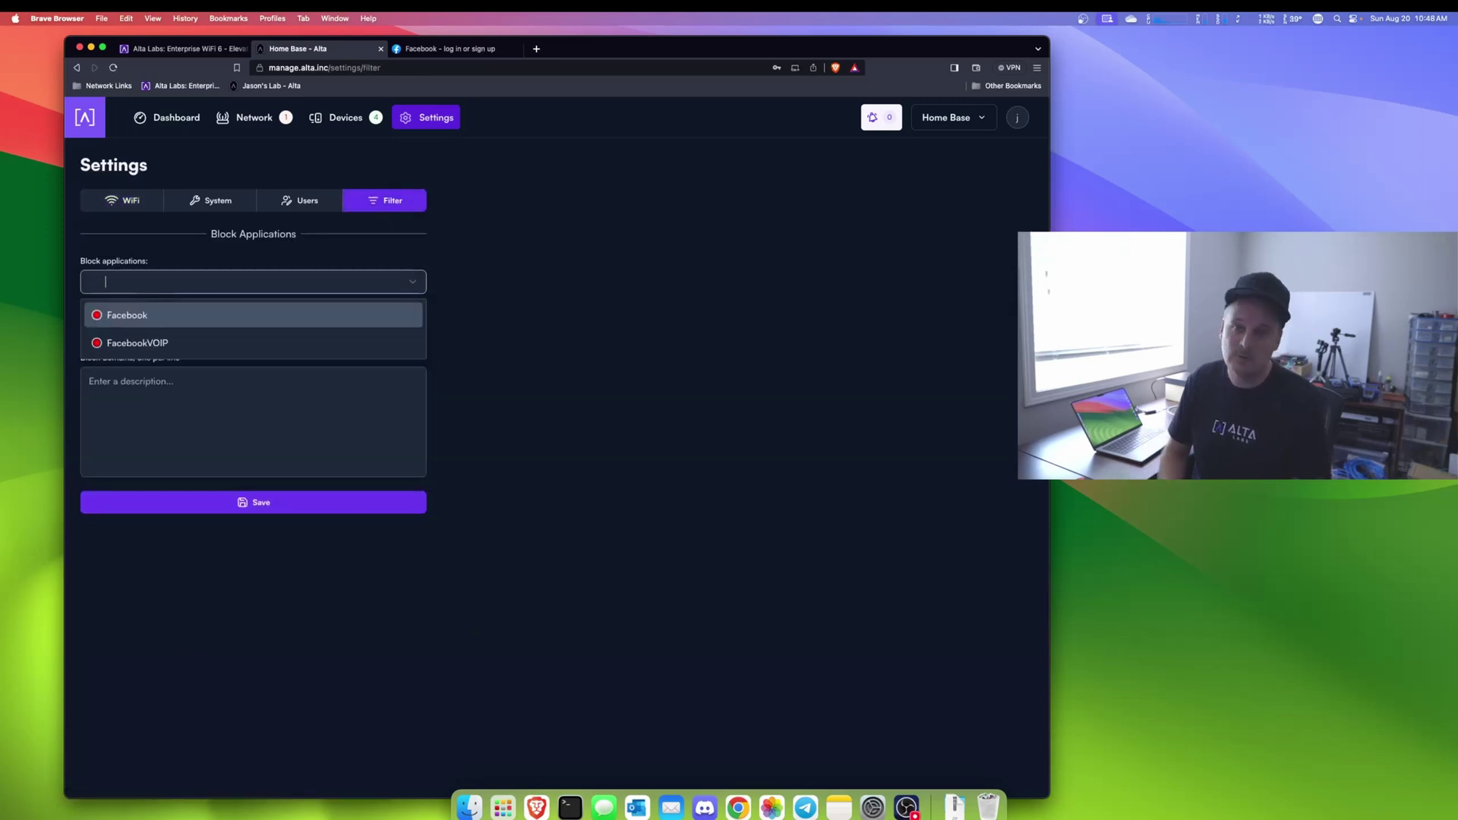
left_click(121, 316)
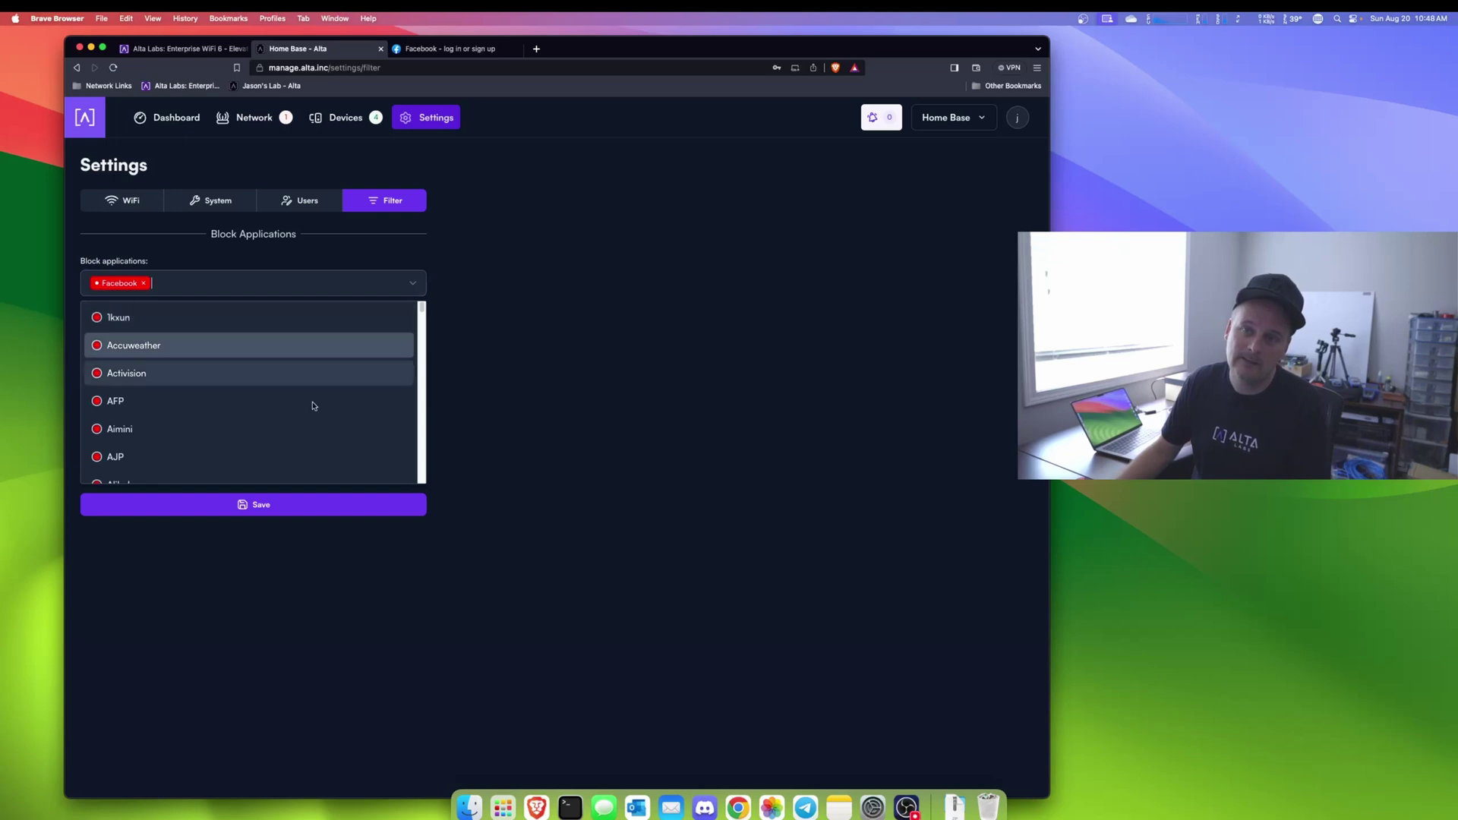
left_click(610, 431)
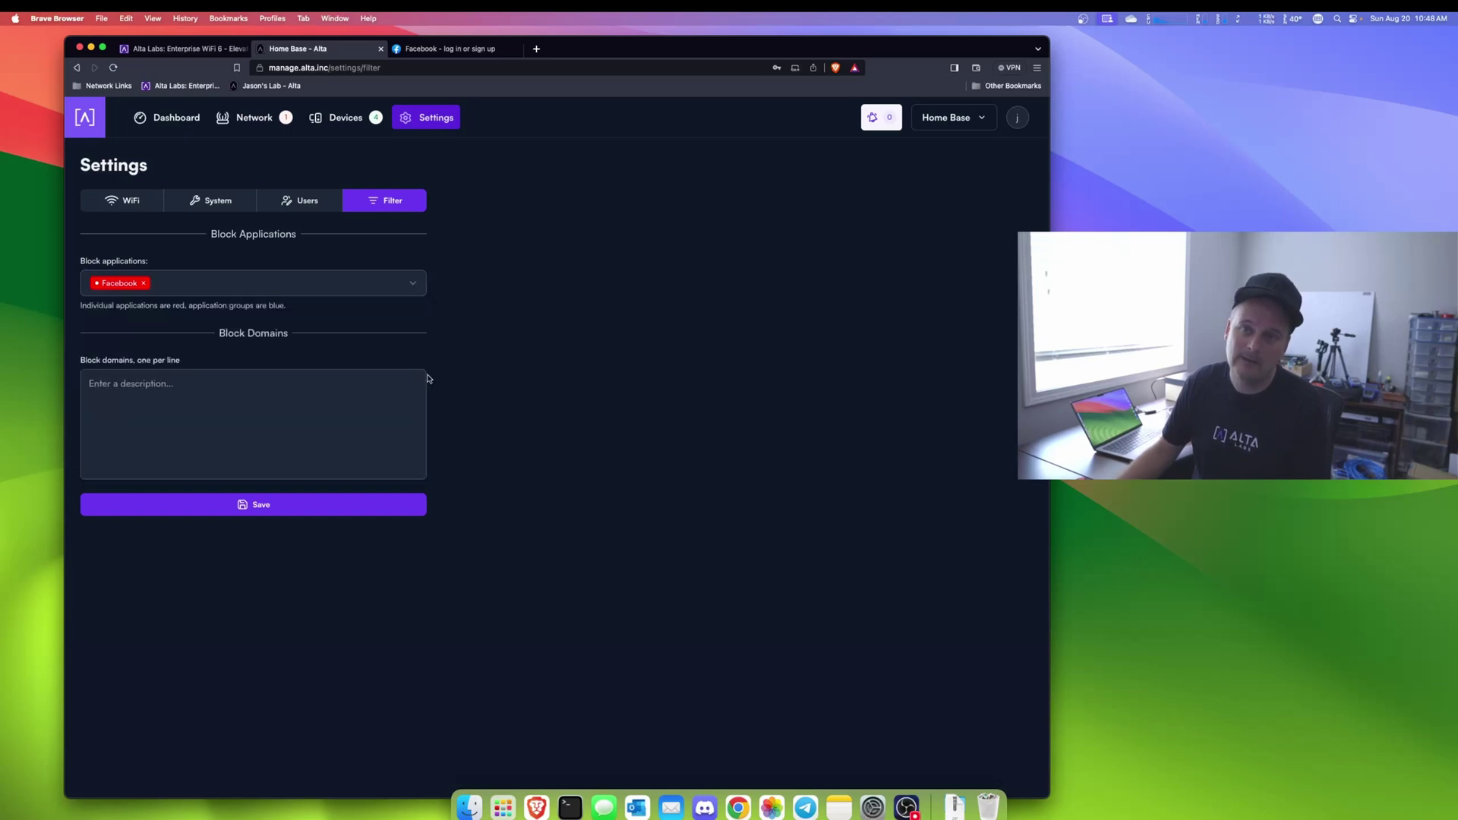
left_click(265, 506)
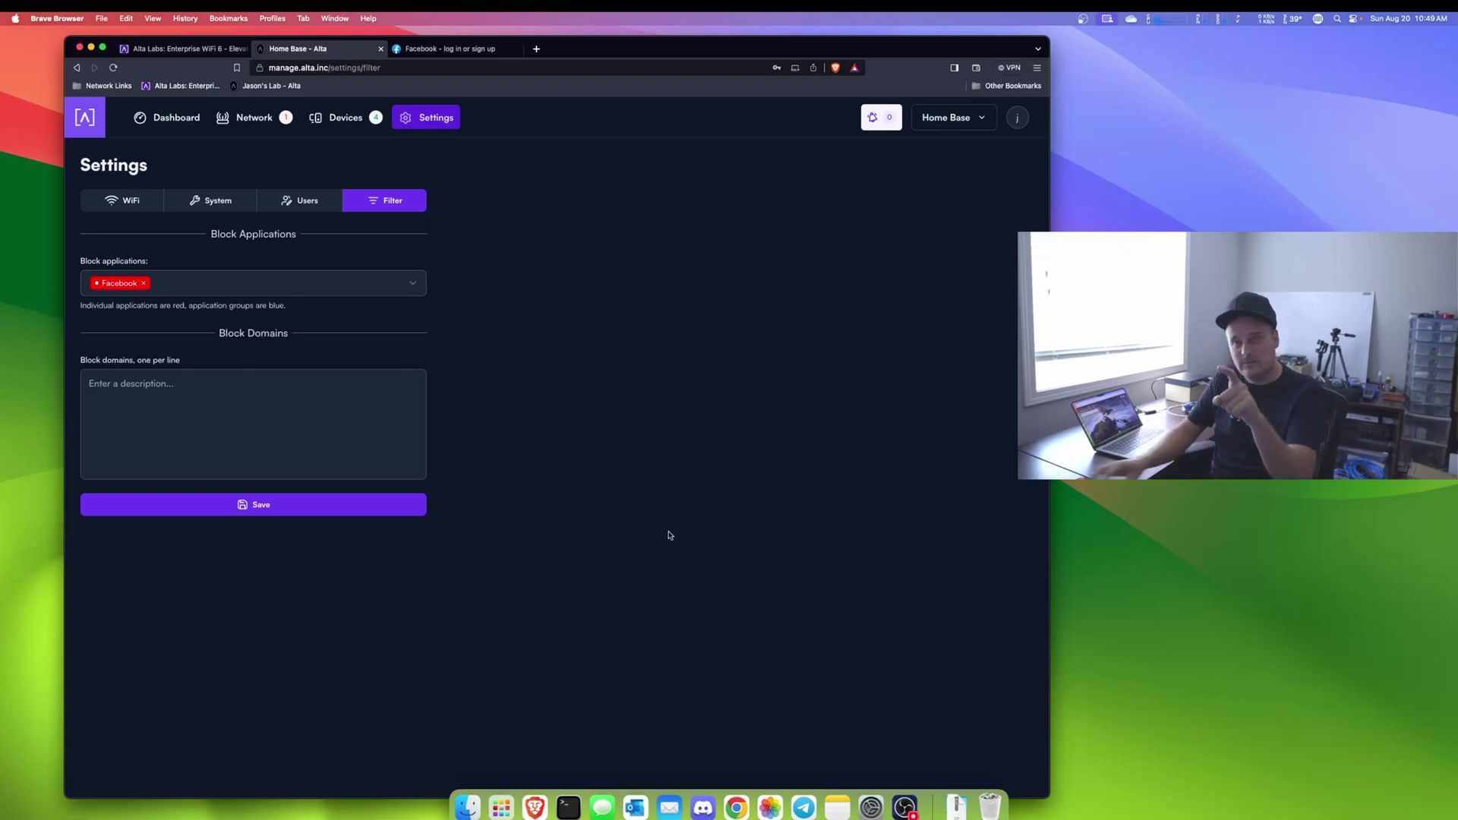
- Reload the Facebook tab to test the block, then close that tab
key("ctrl+Tab")
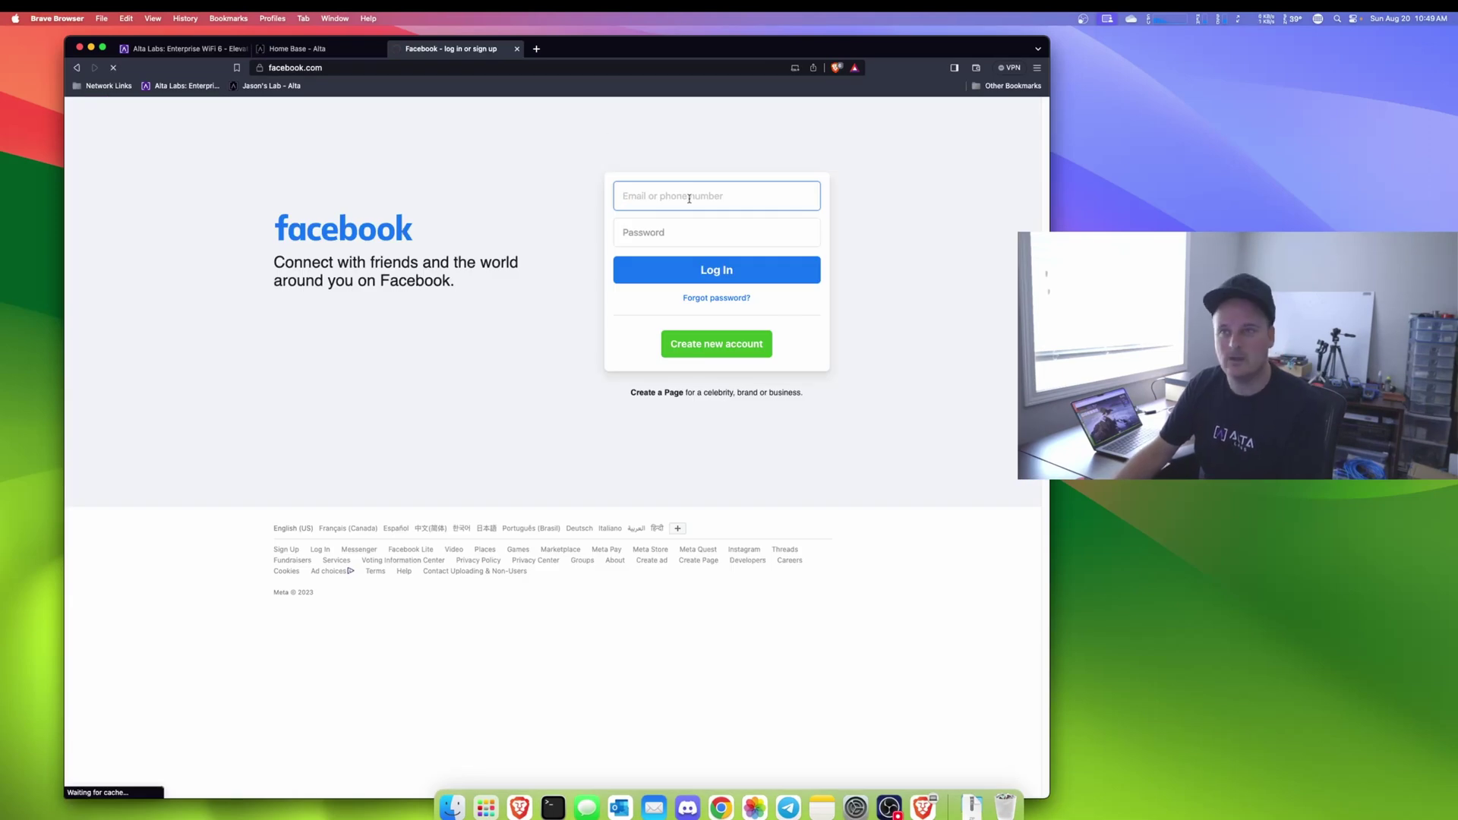
left_click(517, 49)
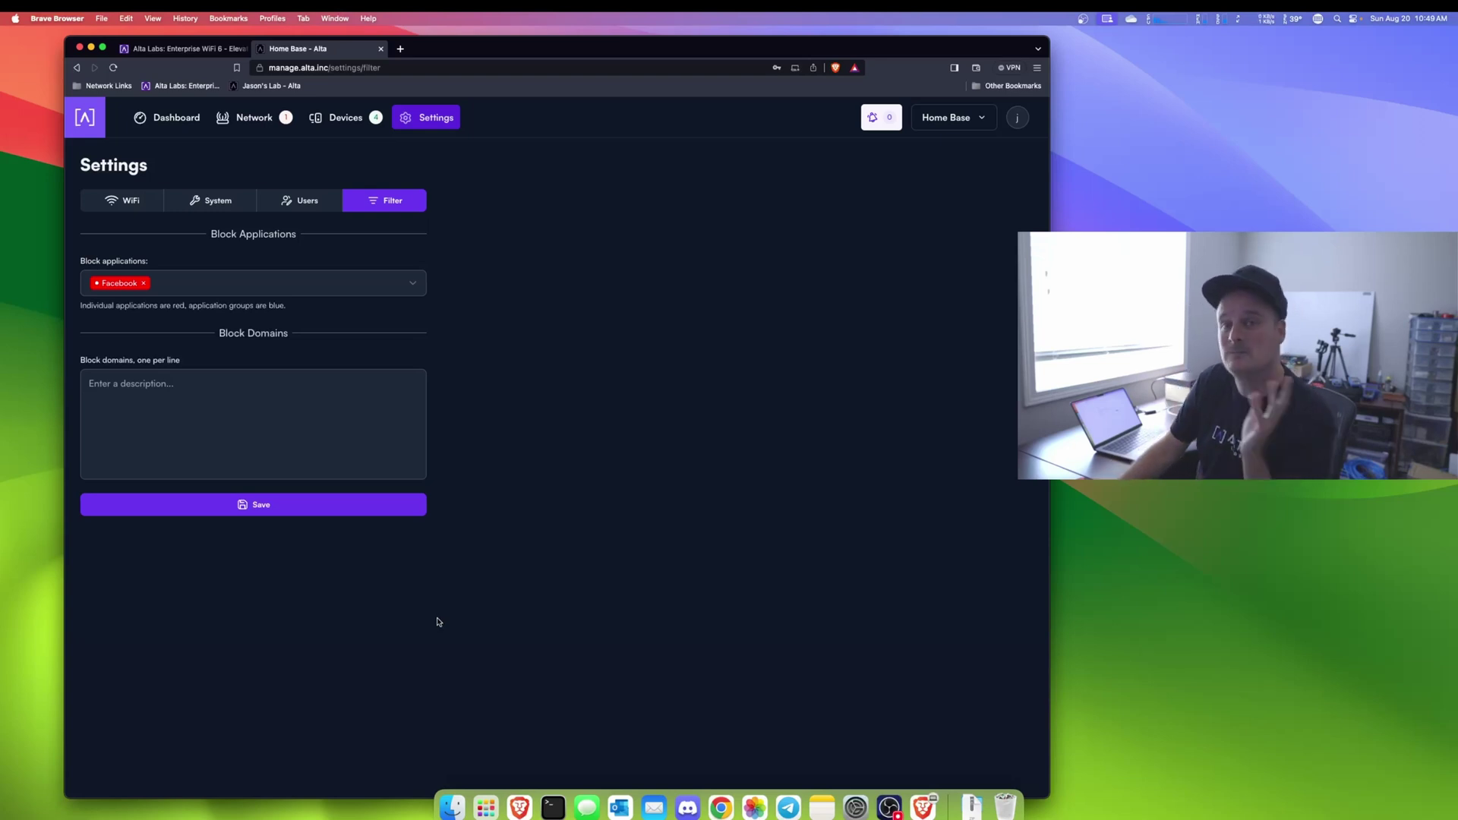
- Delete the Facebook tag from Block applications and clear the search, leaving both block lists empty
left_click(414, 286)
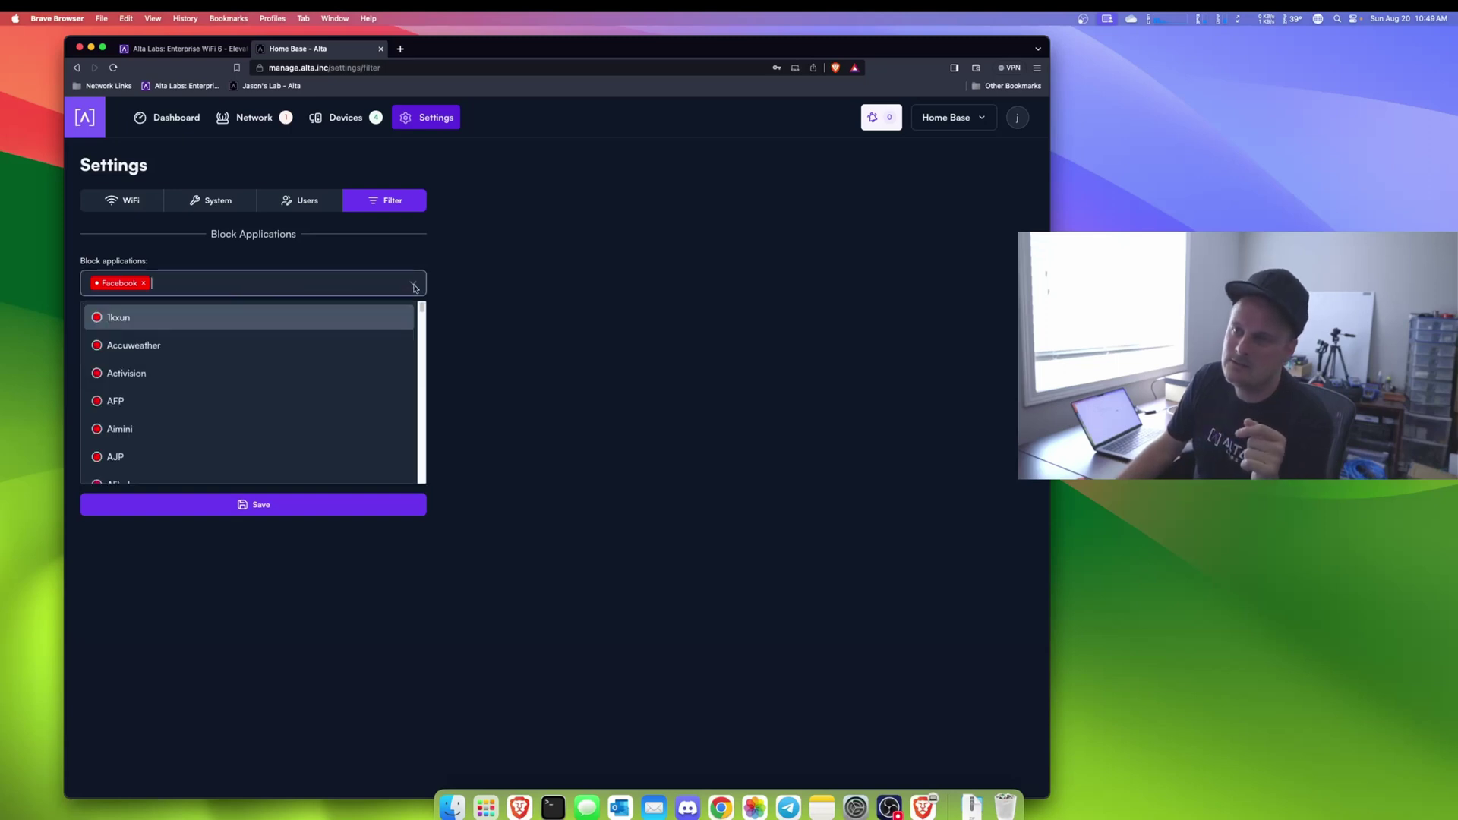
scroll(235, 382, "down", 10)
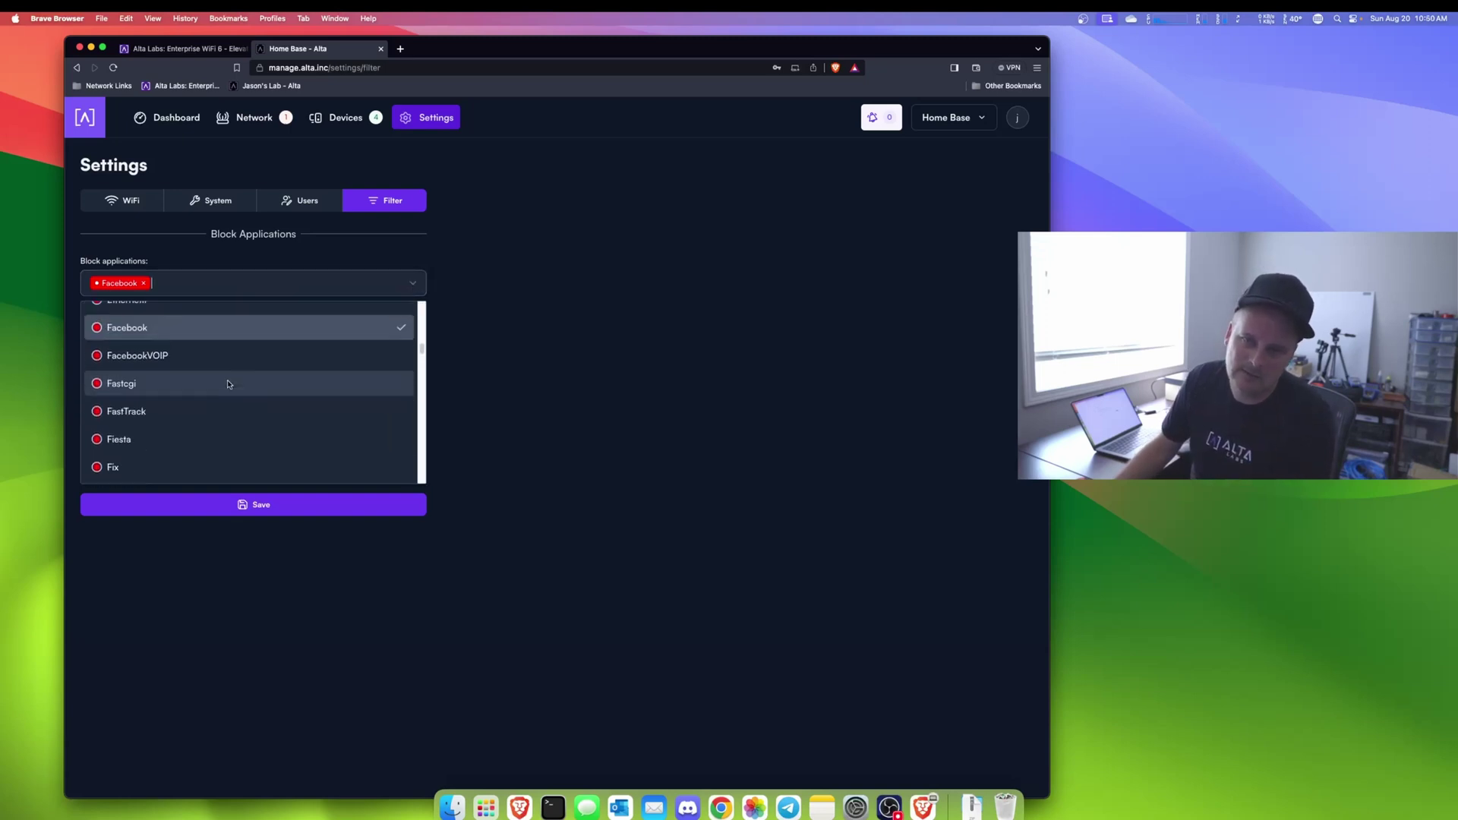
scroll(227, 387, "up", 10)
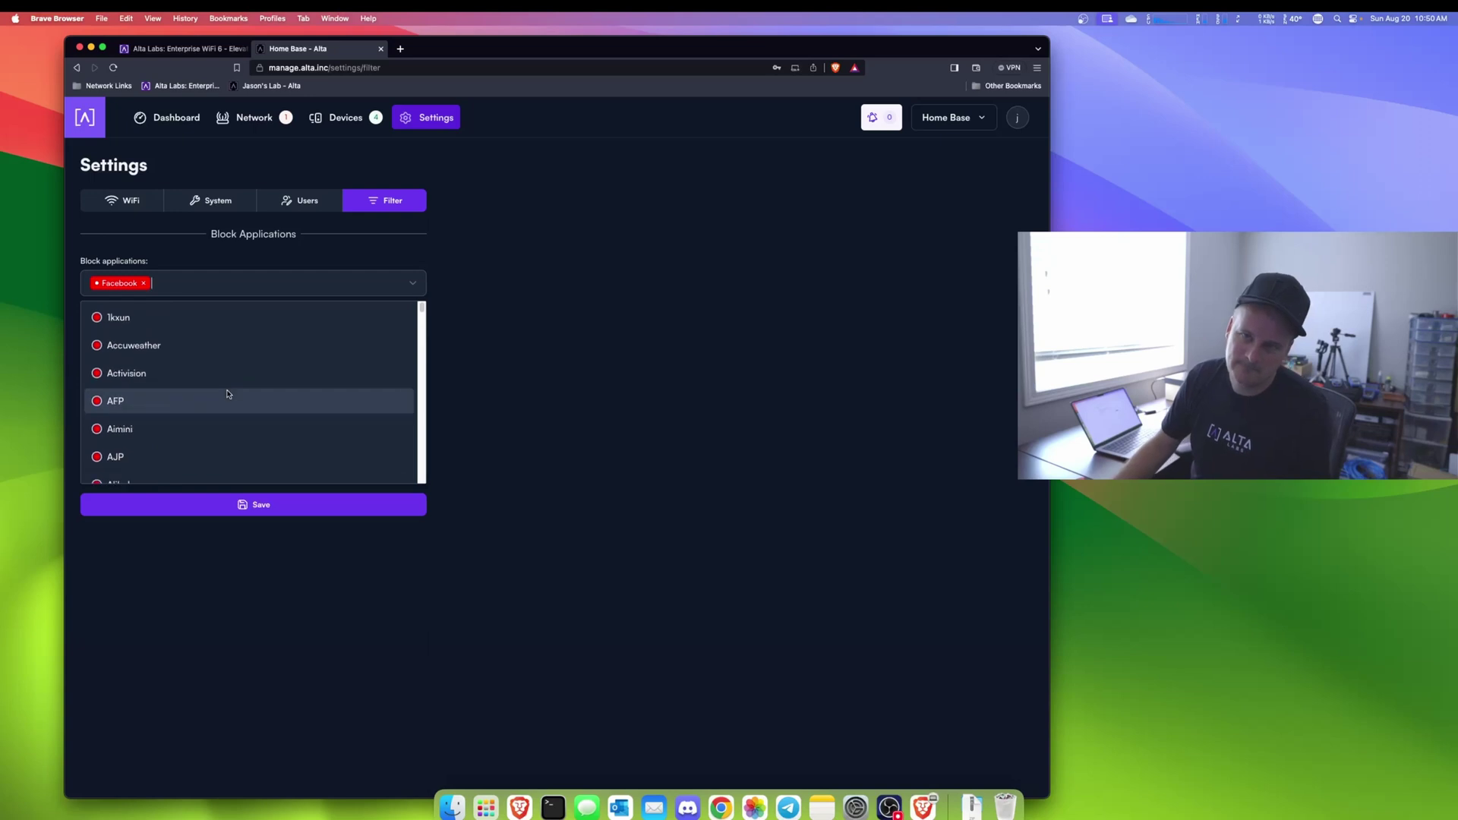
key("BackSpace")
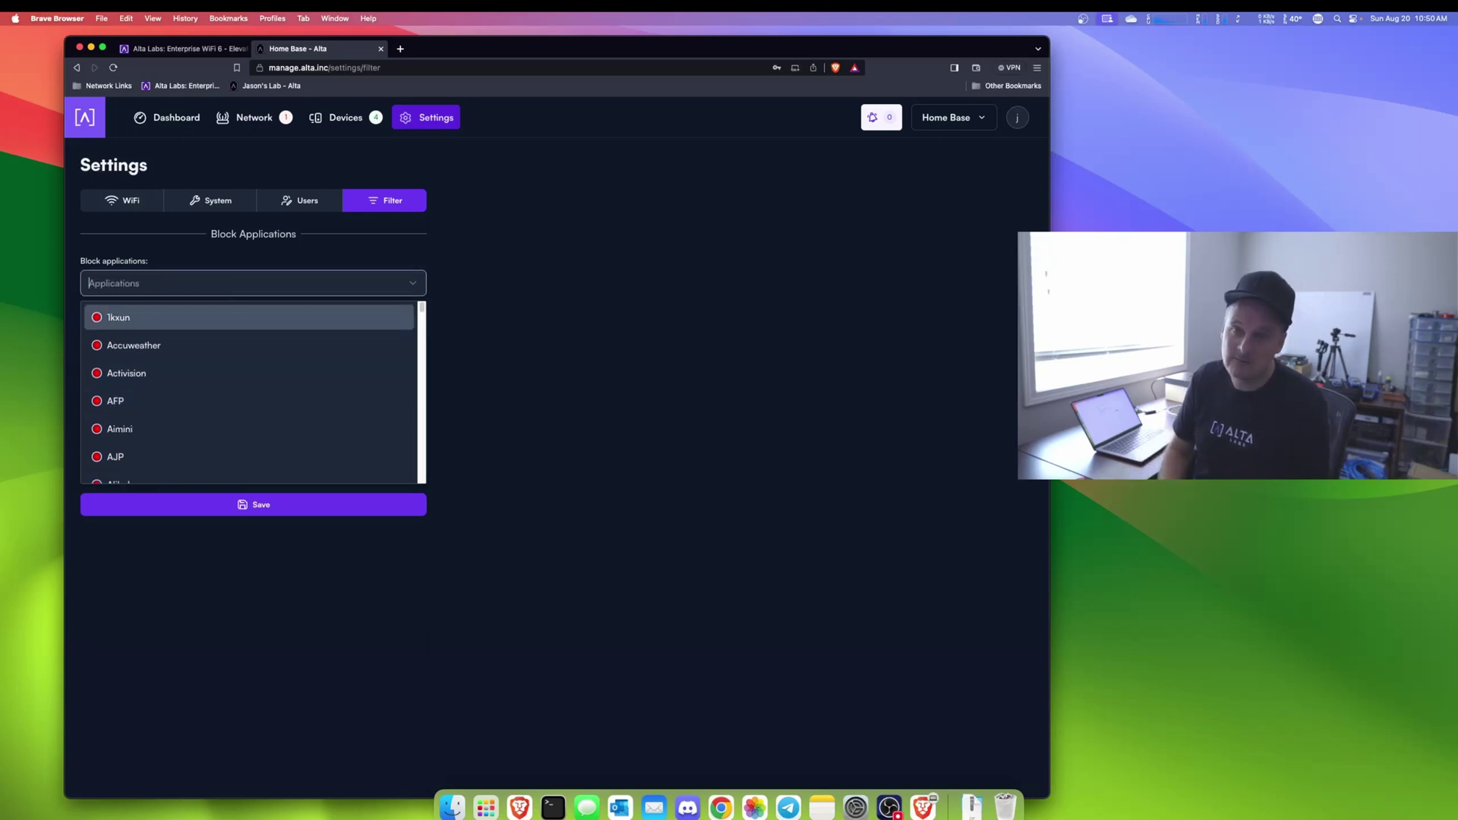
type("d")
key("BackSpace")
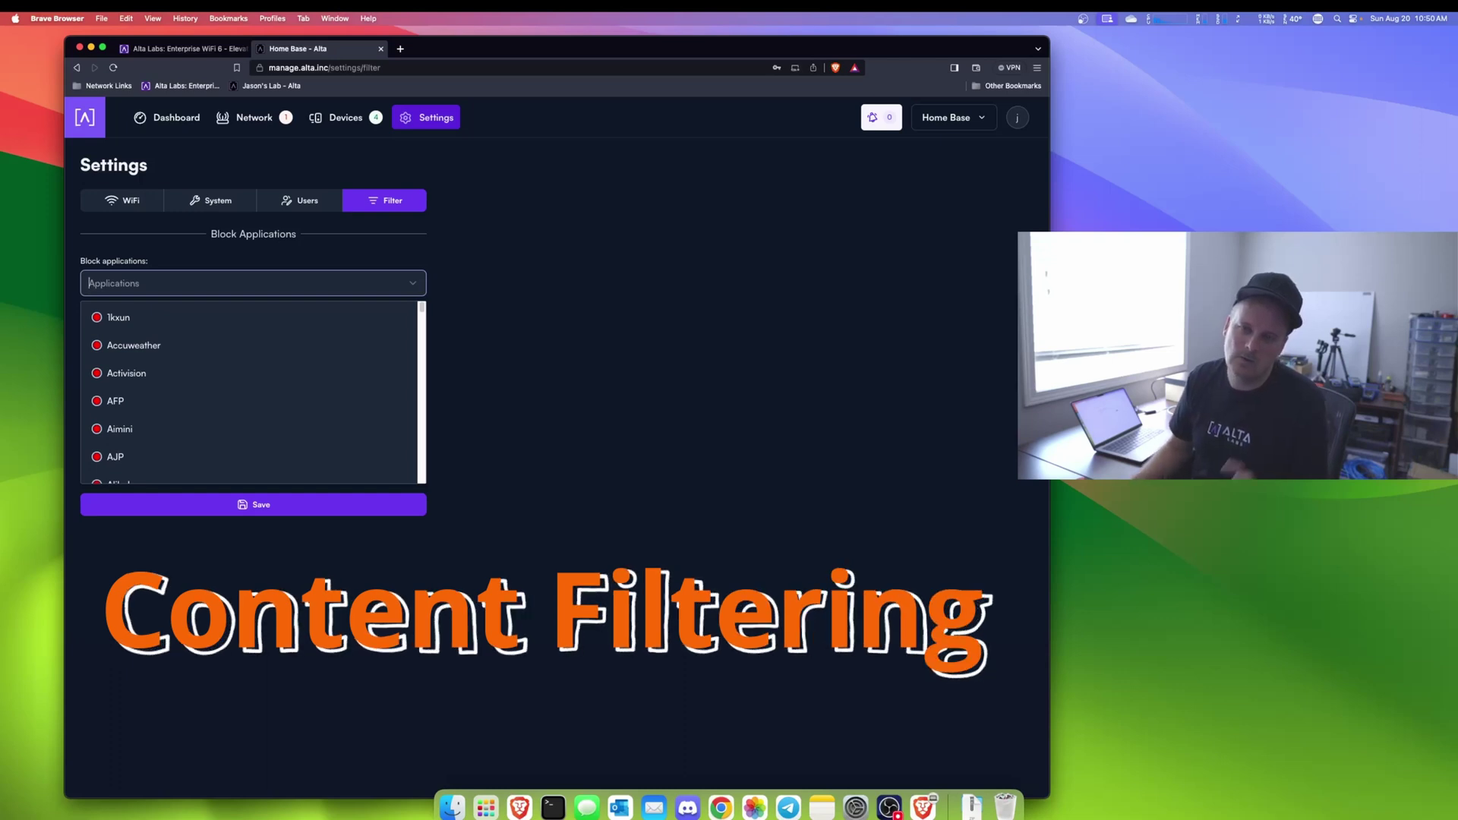
left_click(494, 397)
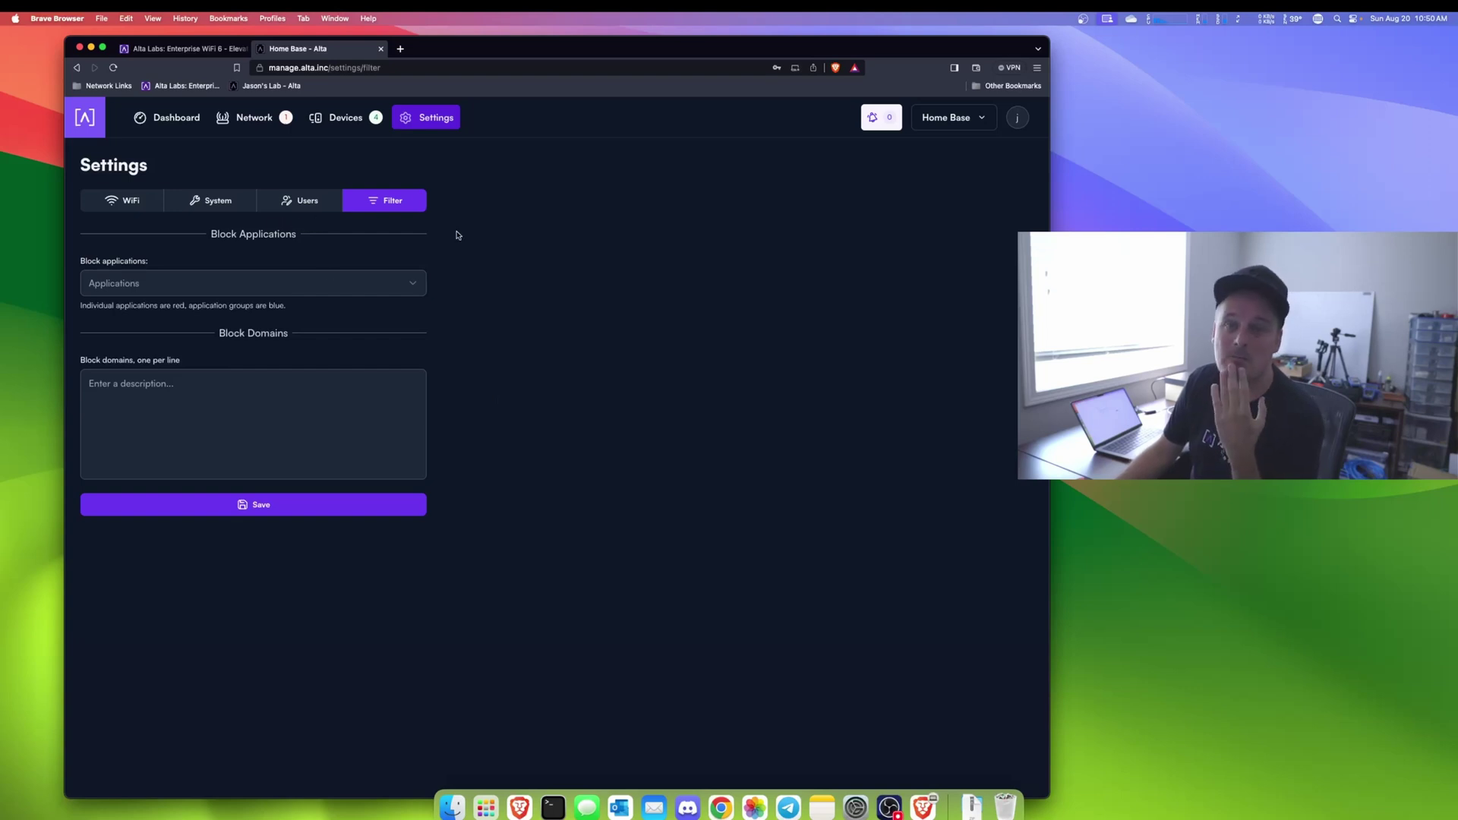
- View the Network device list and the Dashboard (26 applications), then open a blank tab
left_click(126, 201)
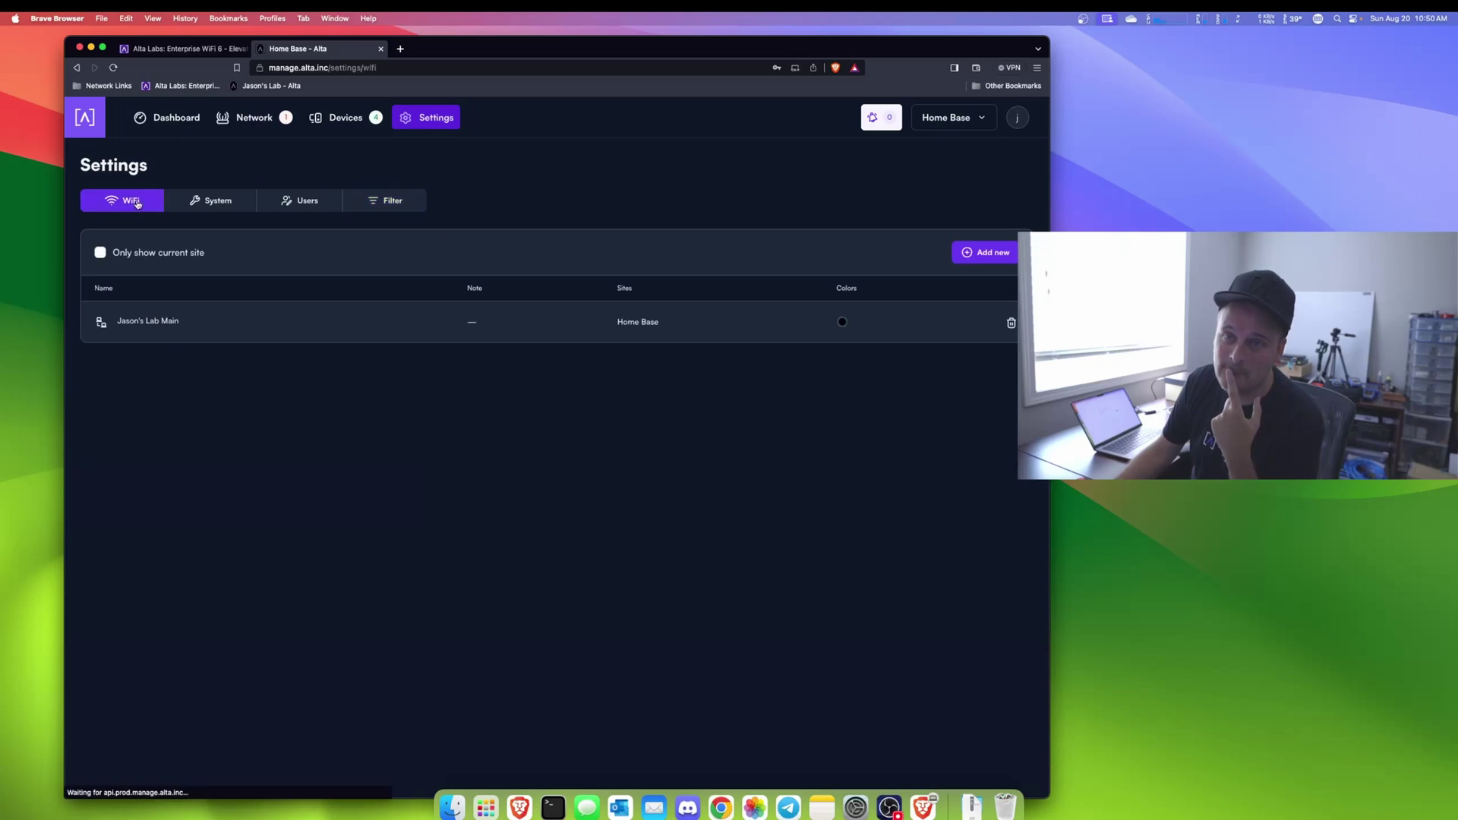
left_click(241, 131)
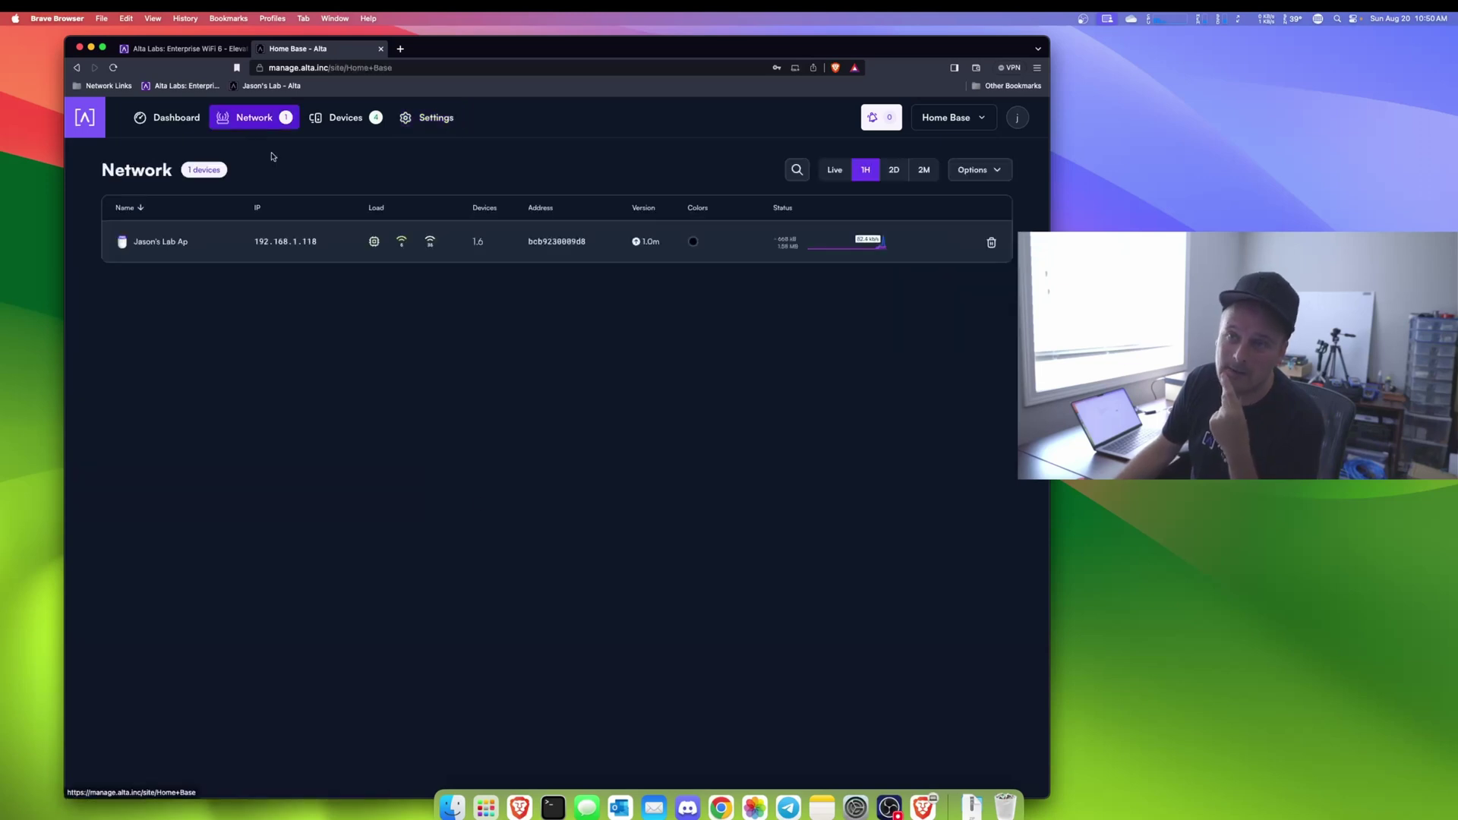
left_click(194, 124)
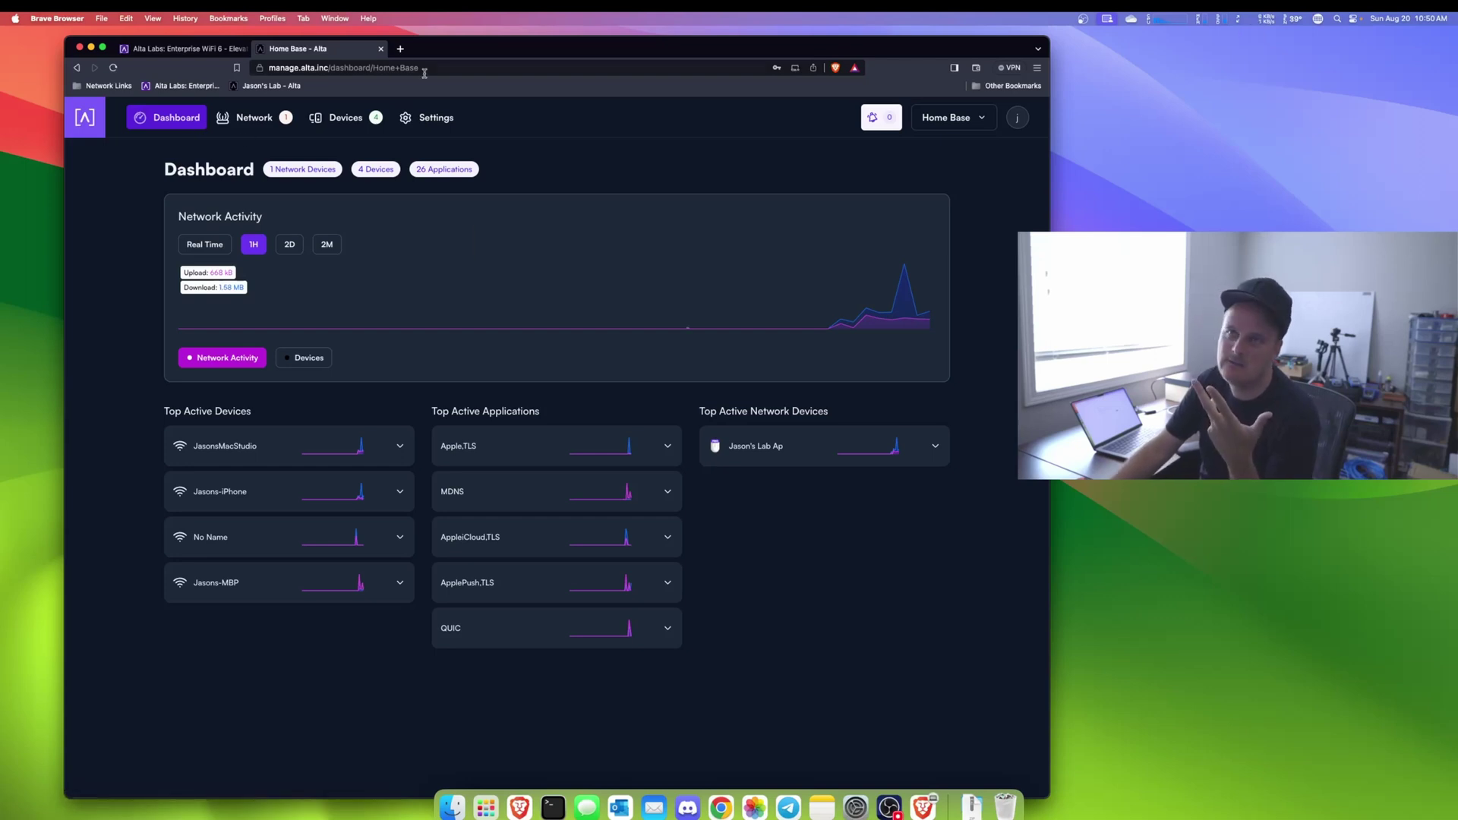
left_click(400, 49)
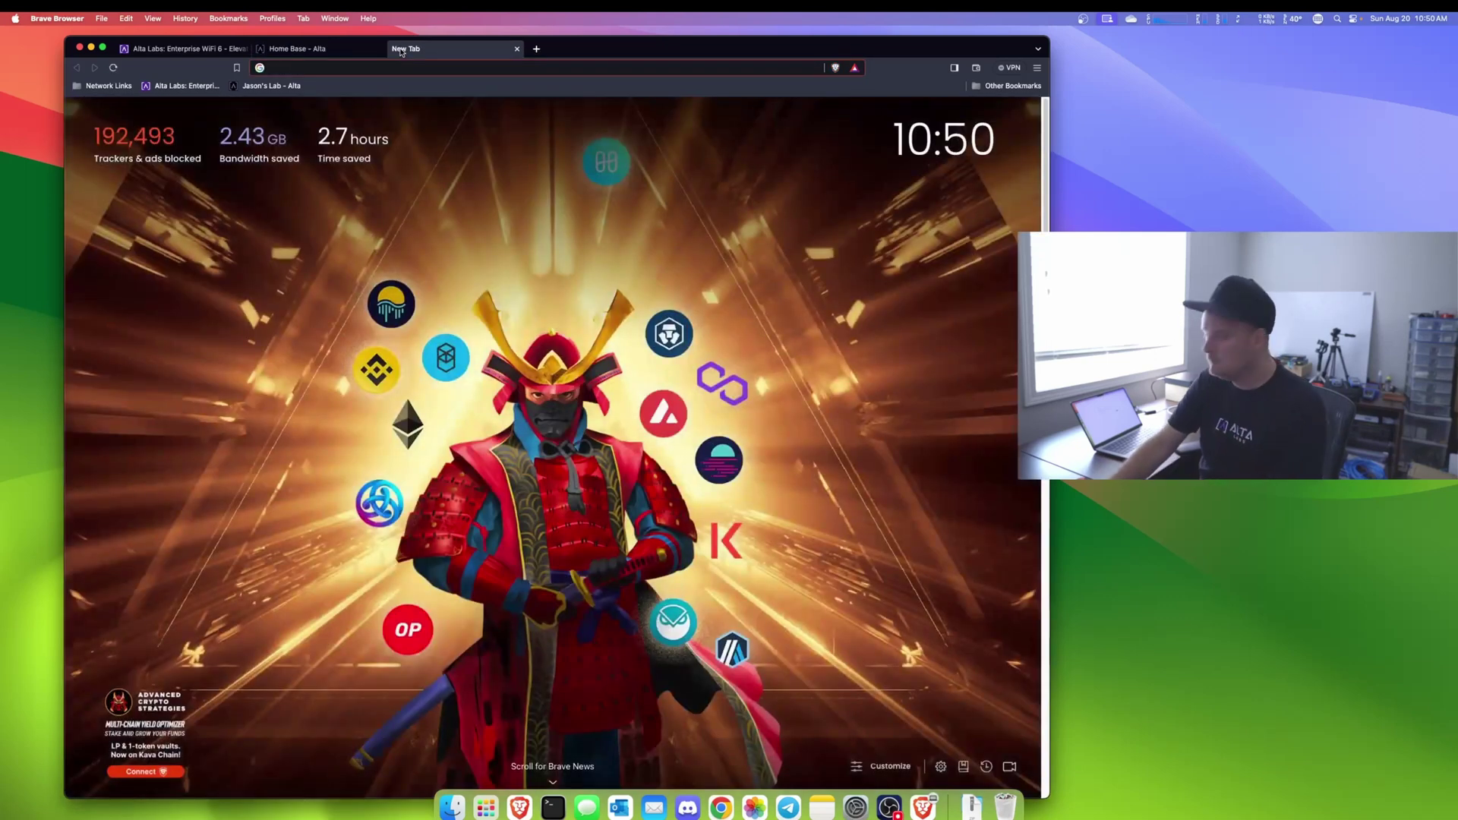
- Load fast.com and let its speed test finish at 830 Mbps
type("fast.com")
key("Return")
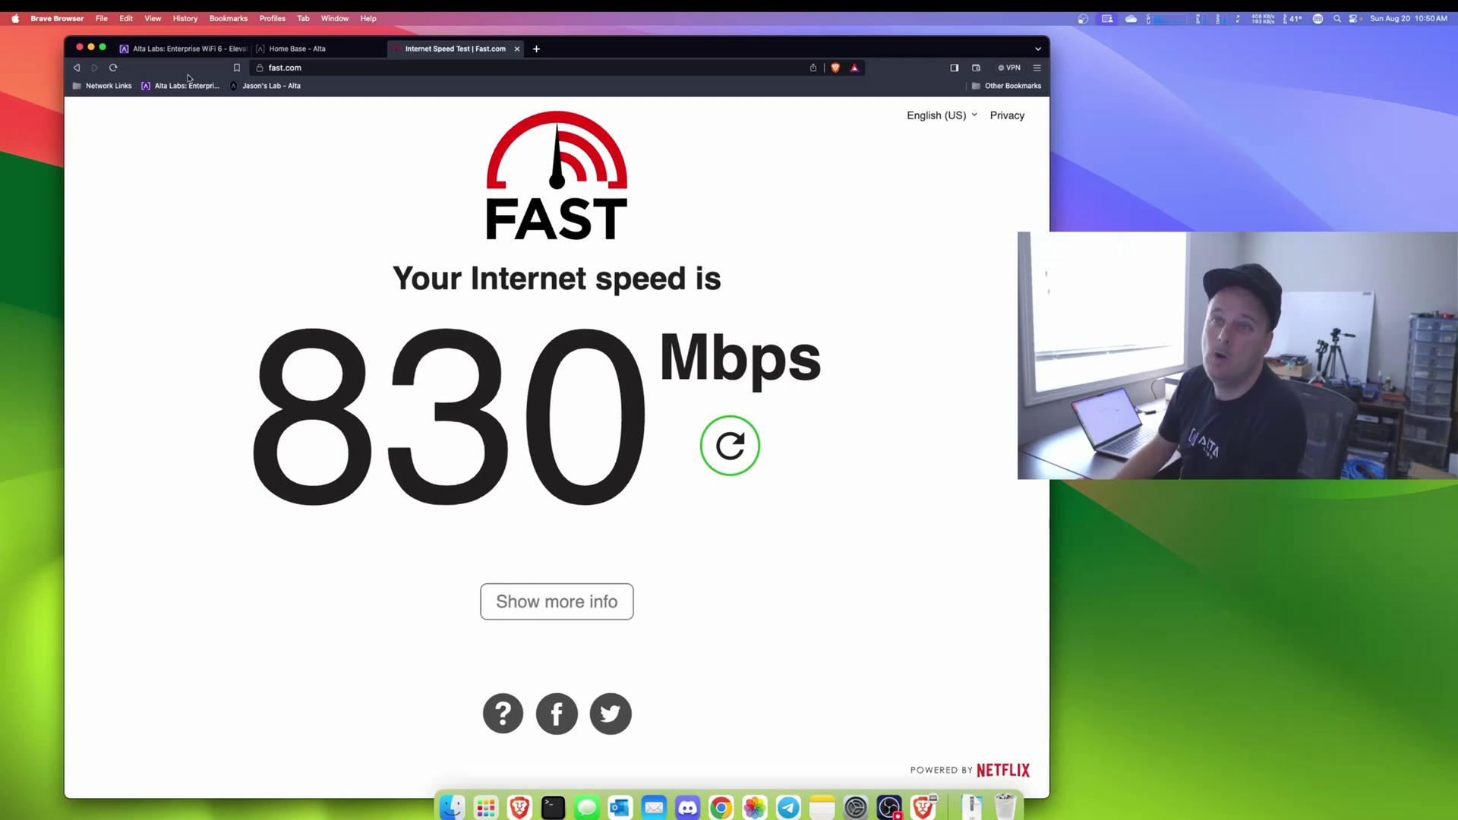
- Back on Home Base, check Jasons-MBP's name and Guest connection in the Devices list
left_click(186, 48)
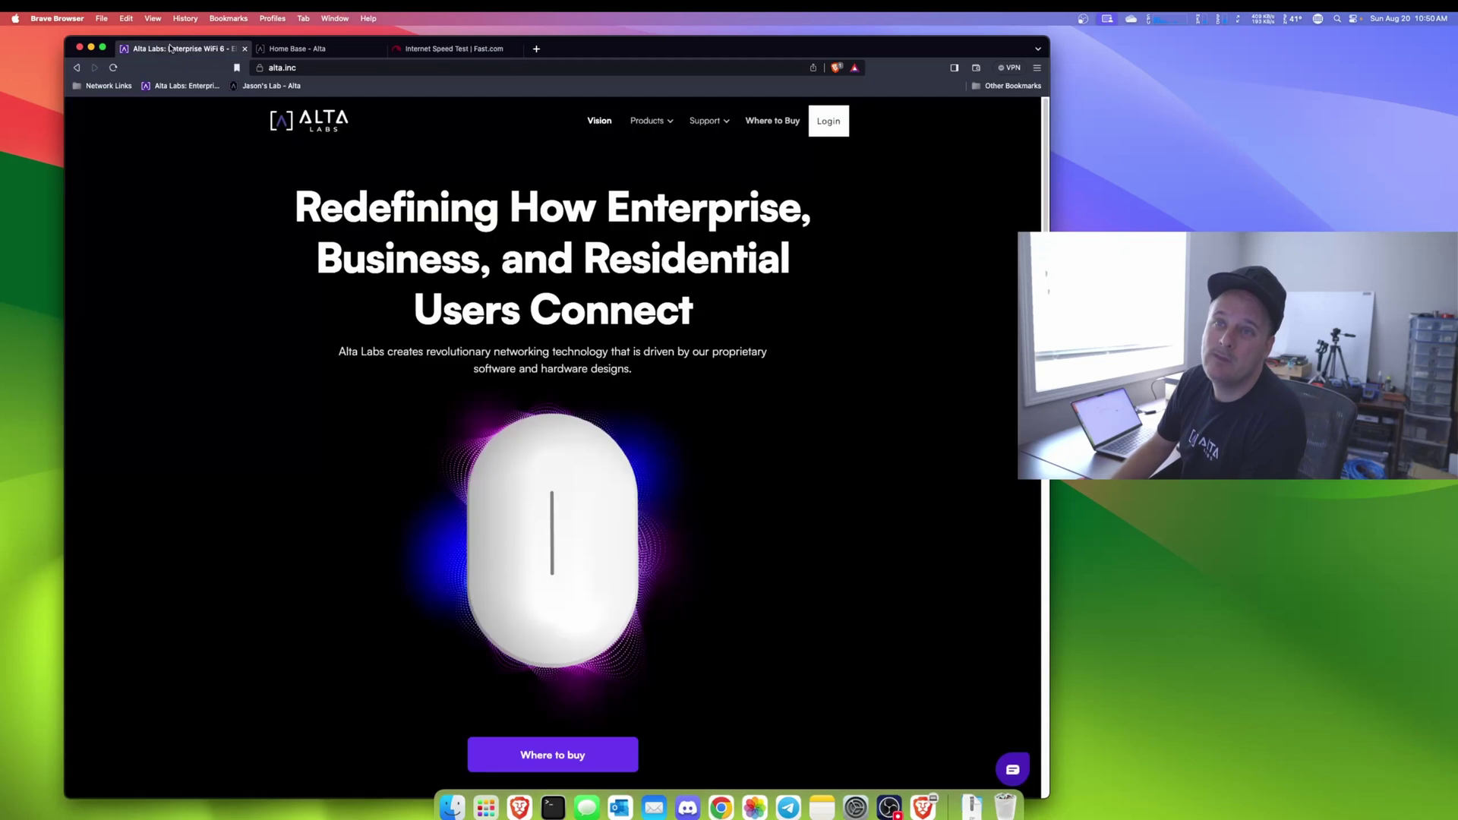
left_click(309, 50)
left_click(341, 119)
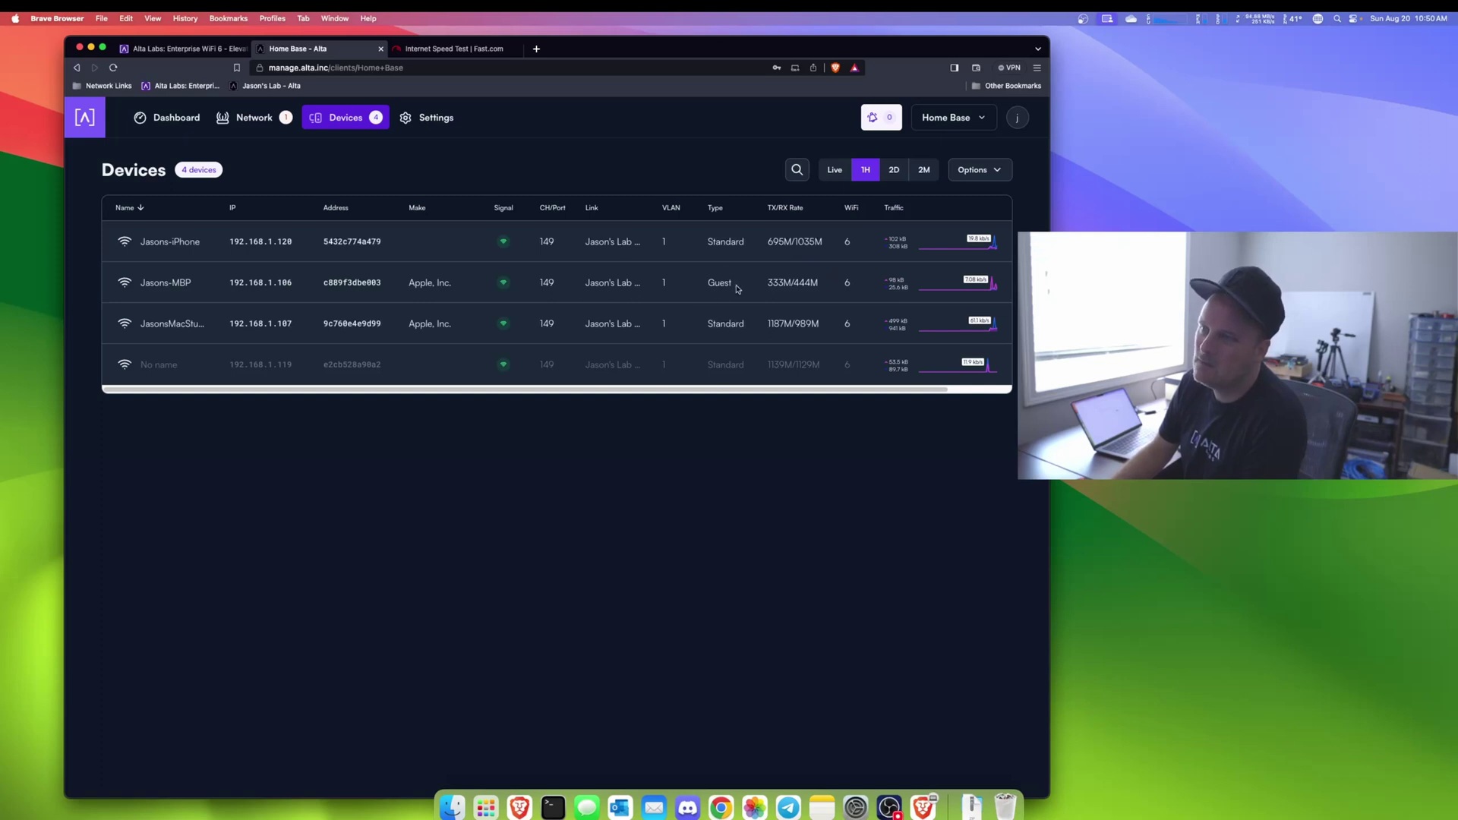
left_click_drag(736, 289, 706, 287)
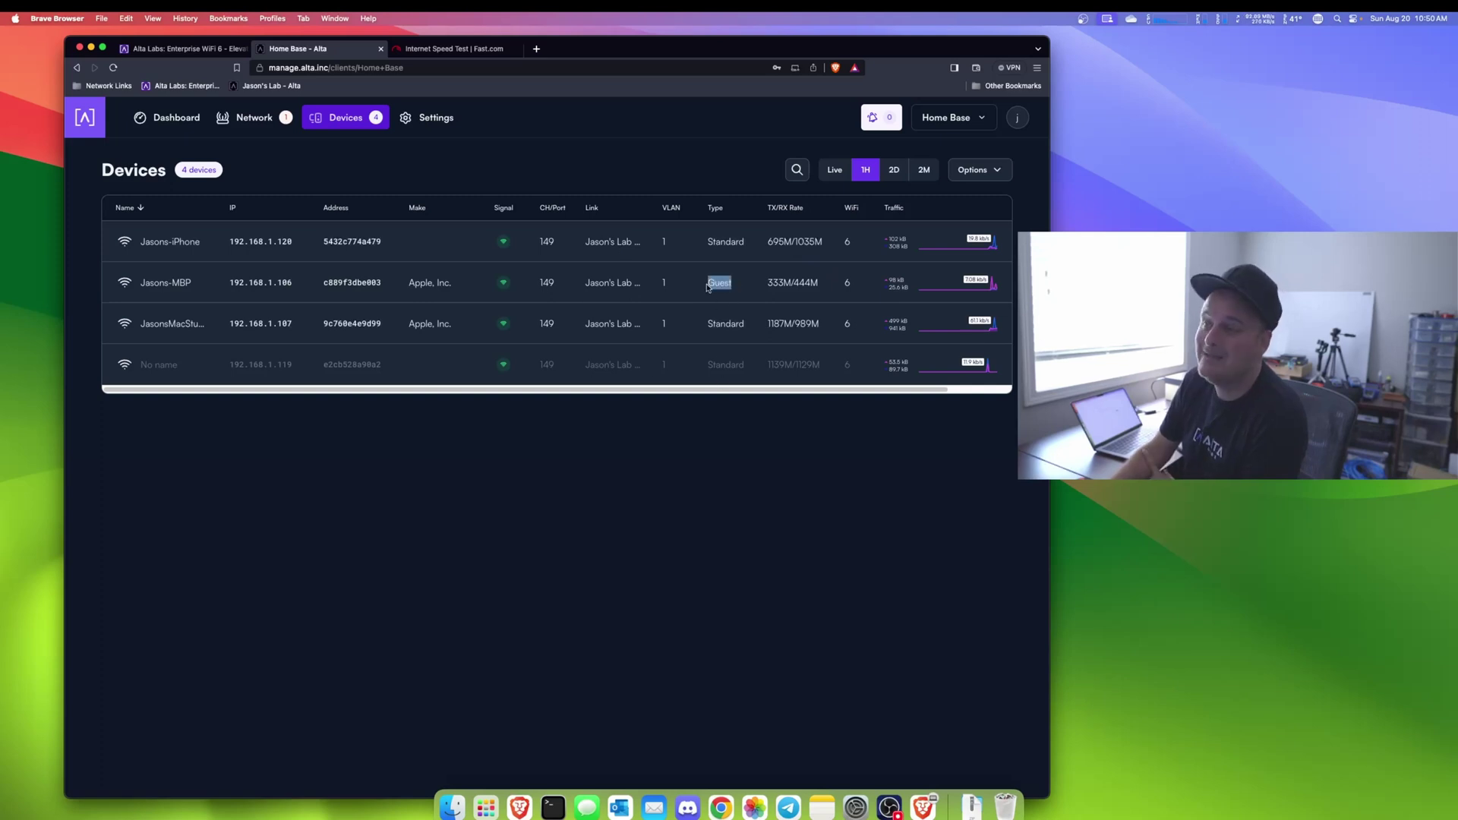
left_click_drag(139, 282, 194, 283)
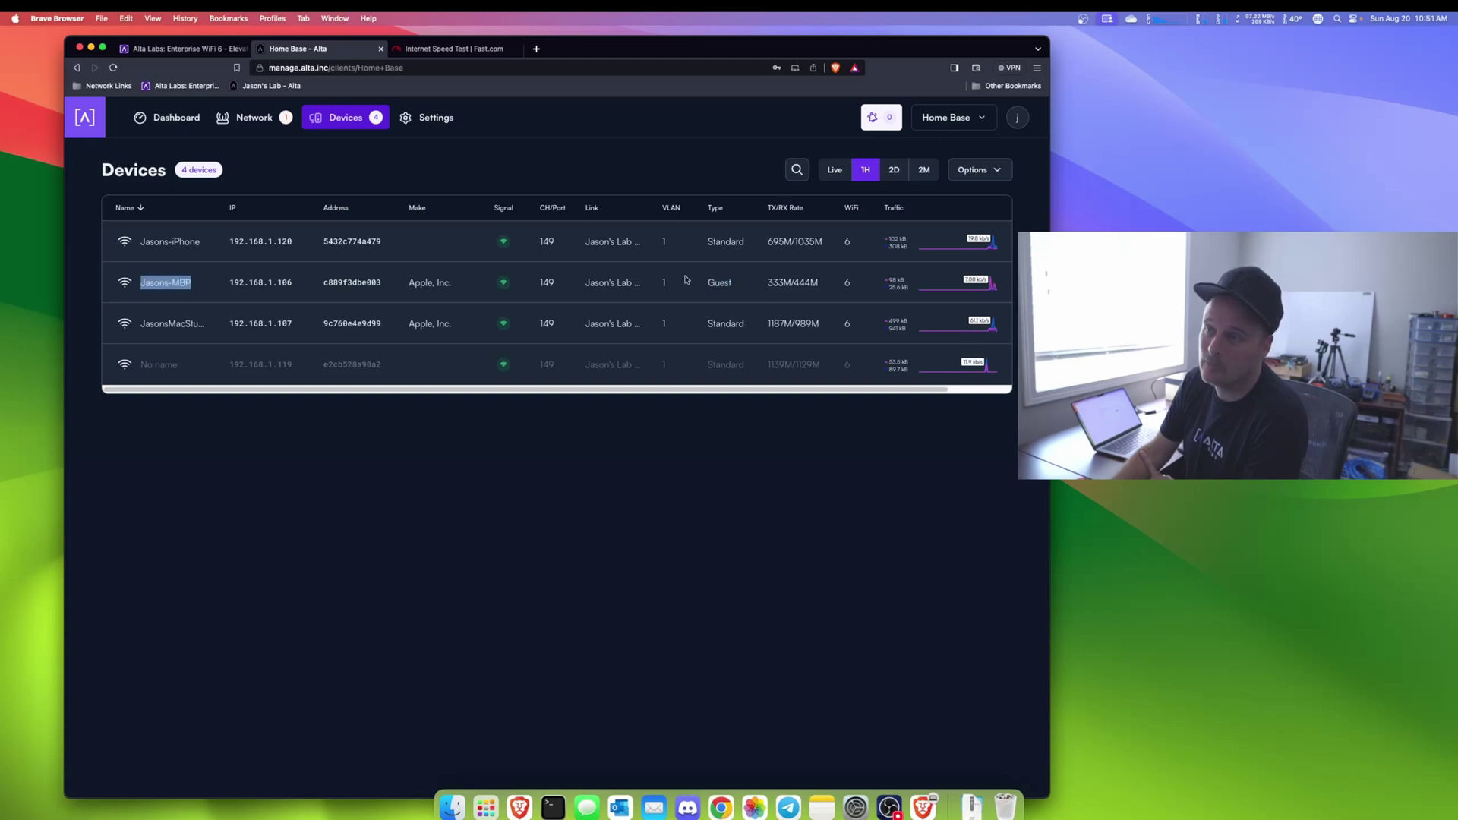
left_click_drag(734, 282, 707, 284)
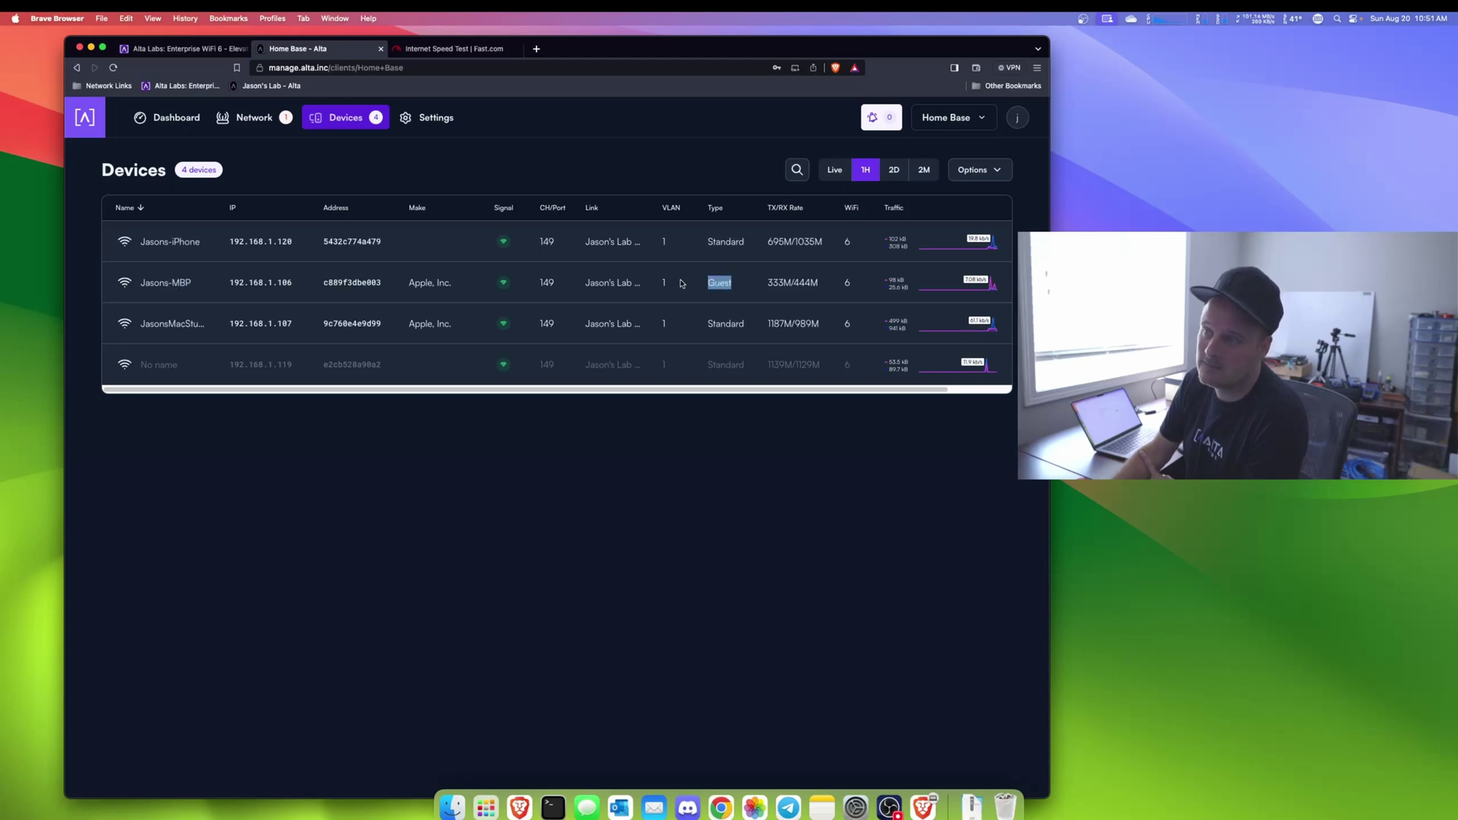
- On the Network page, highlight the access point's firmware version 1.0m
left_click(435, 122)
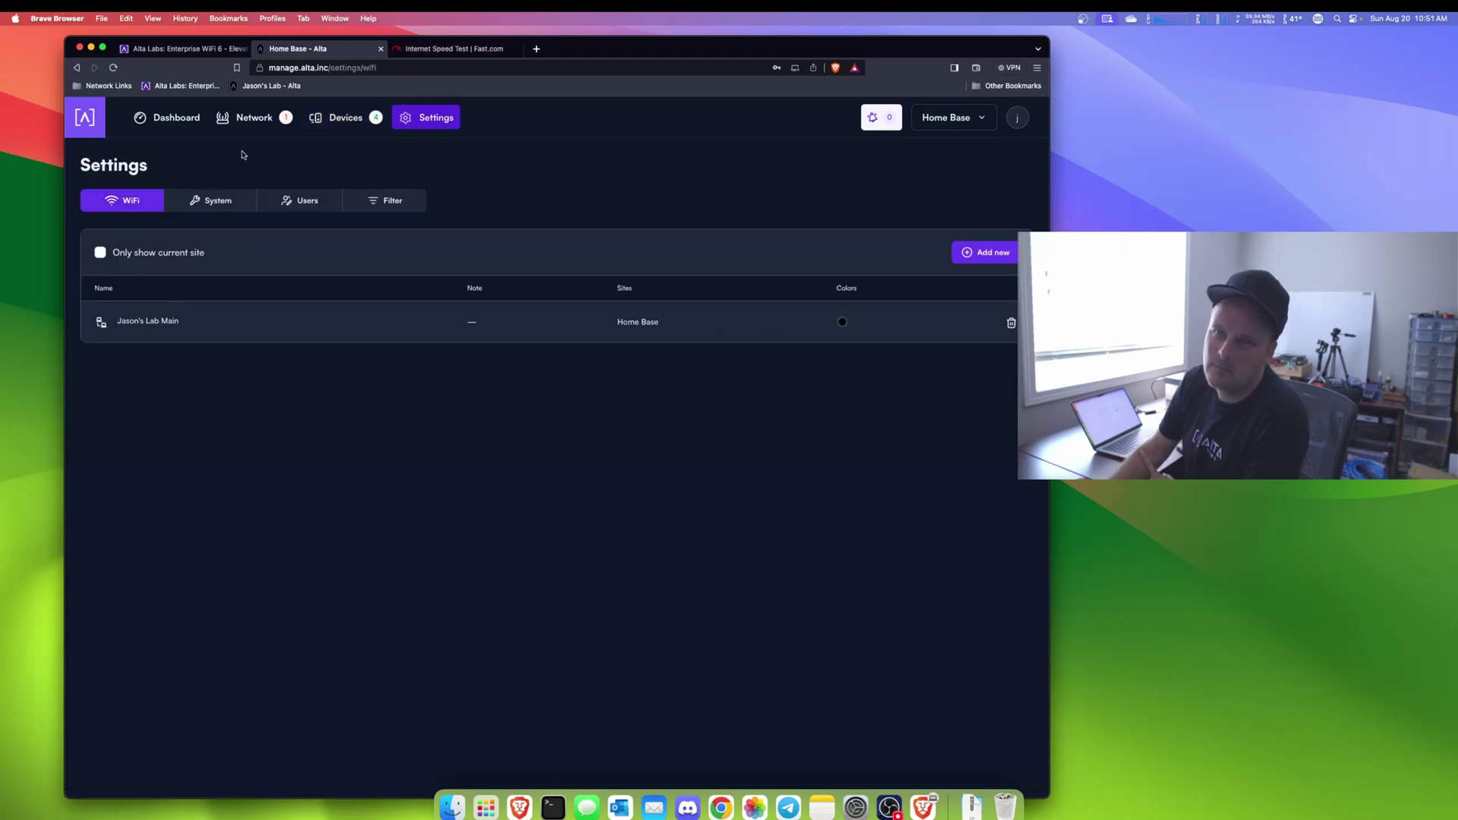
left_click(251, 121)
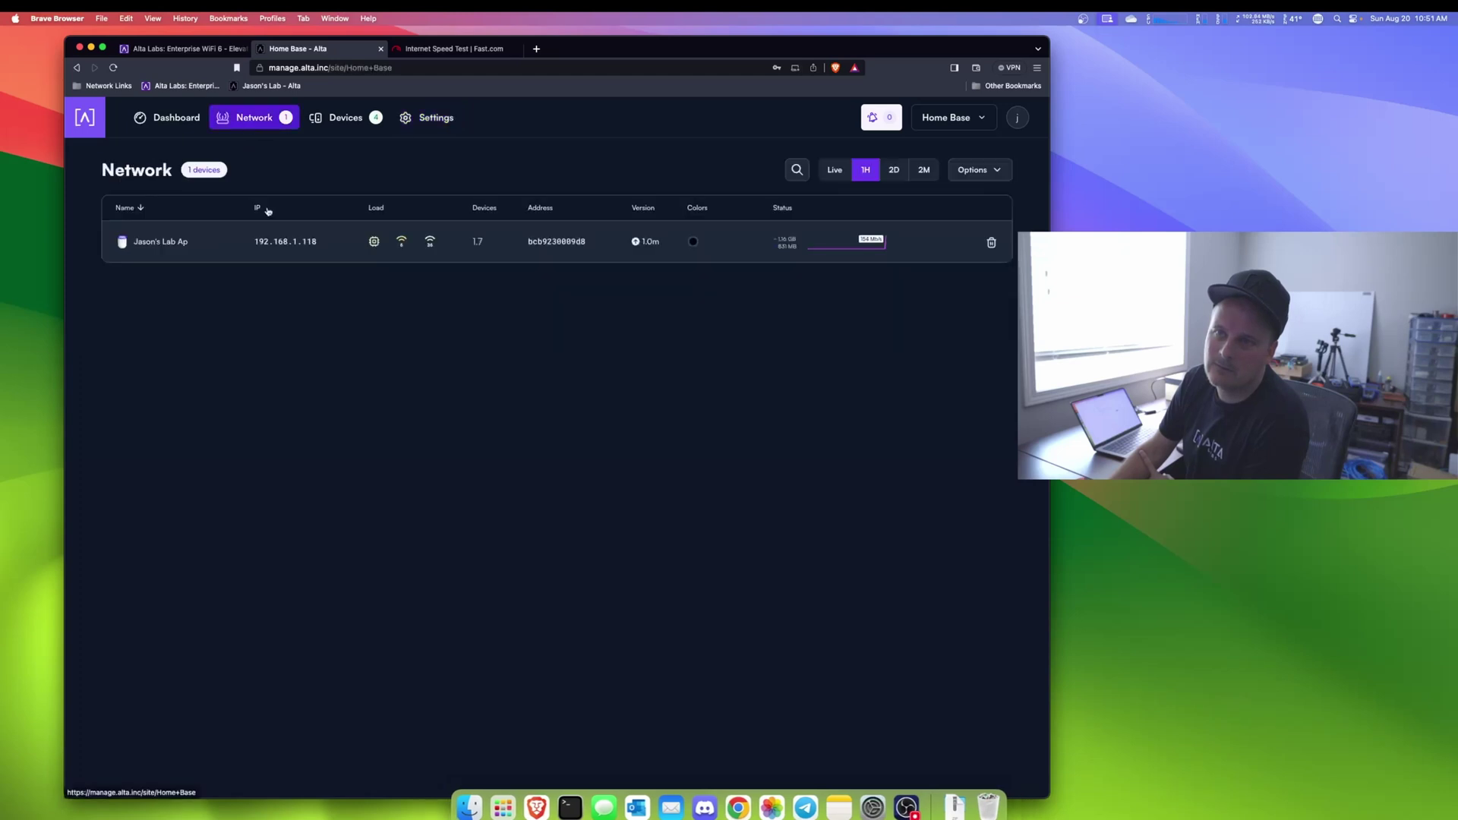
mouse_move(653, 243)
left_mouse_down()
mouse_move(669, 245)
mouse_move(631, 245)
left_mouse_up()
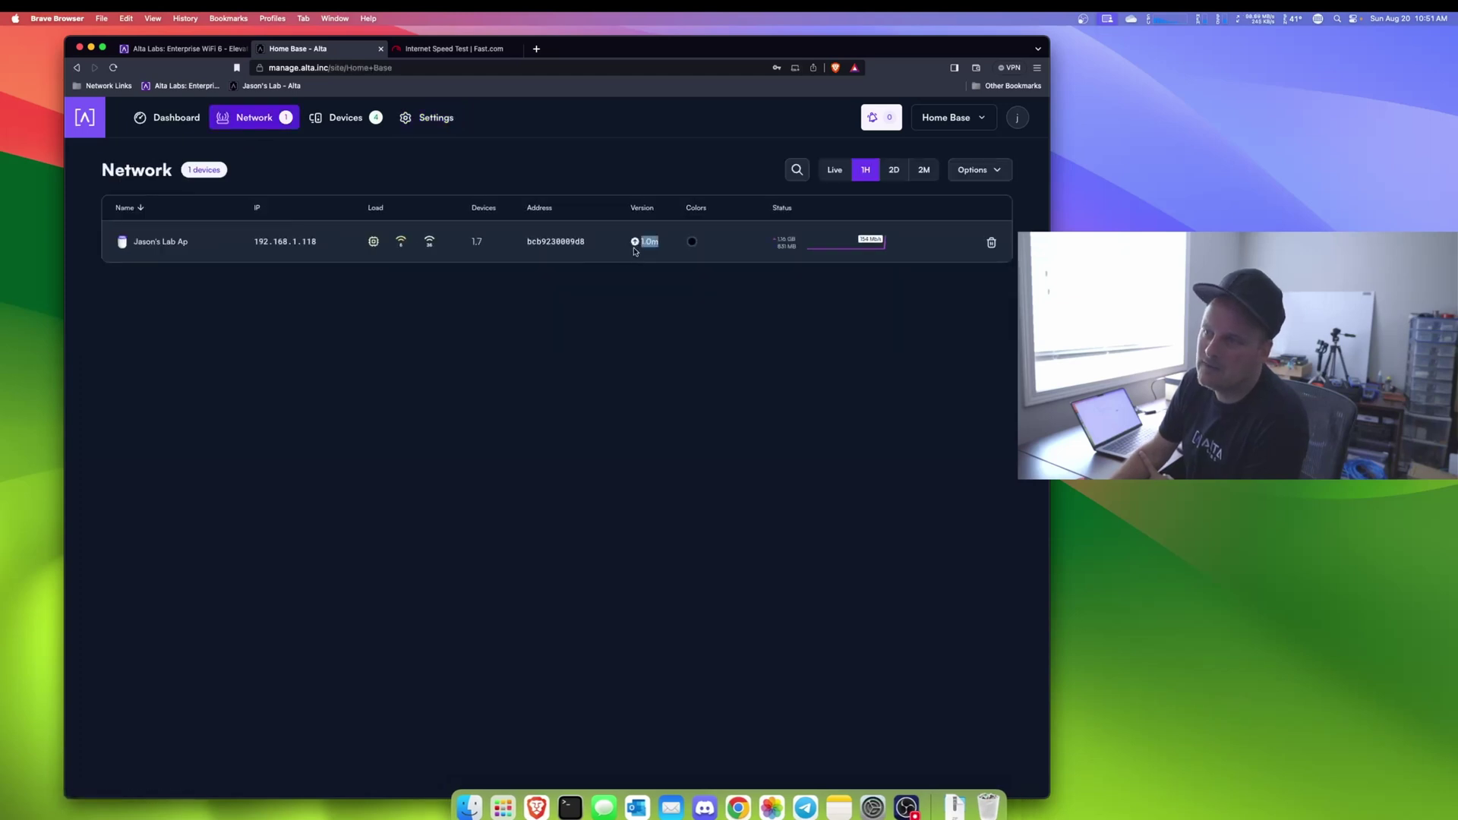
left_click(569, 390)
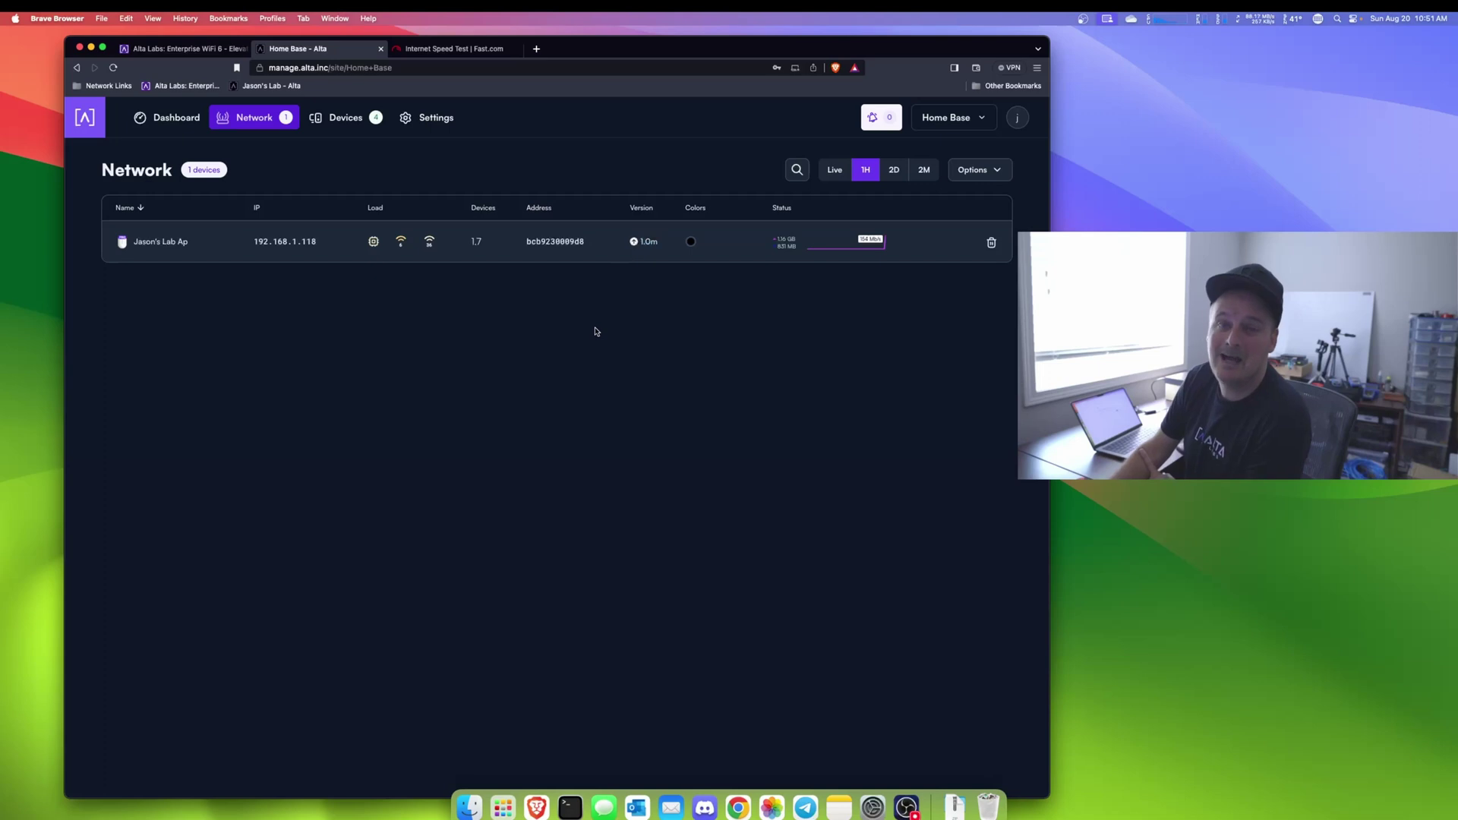
- Upgrade the access point's firmware Right Now and confirm it shows version 1.1f
left_click(633, 243)
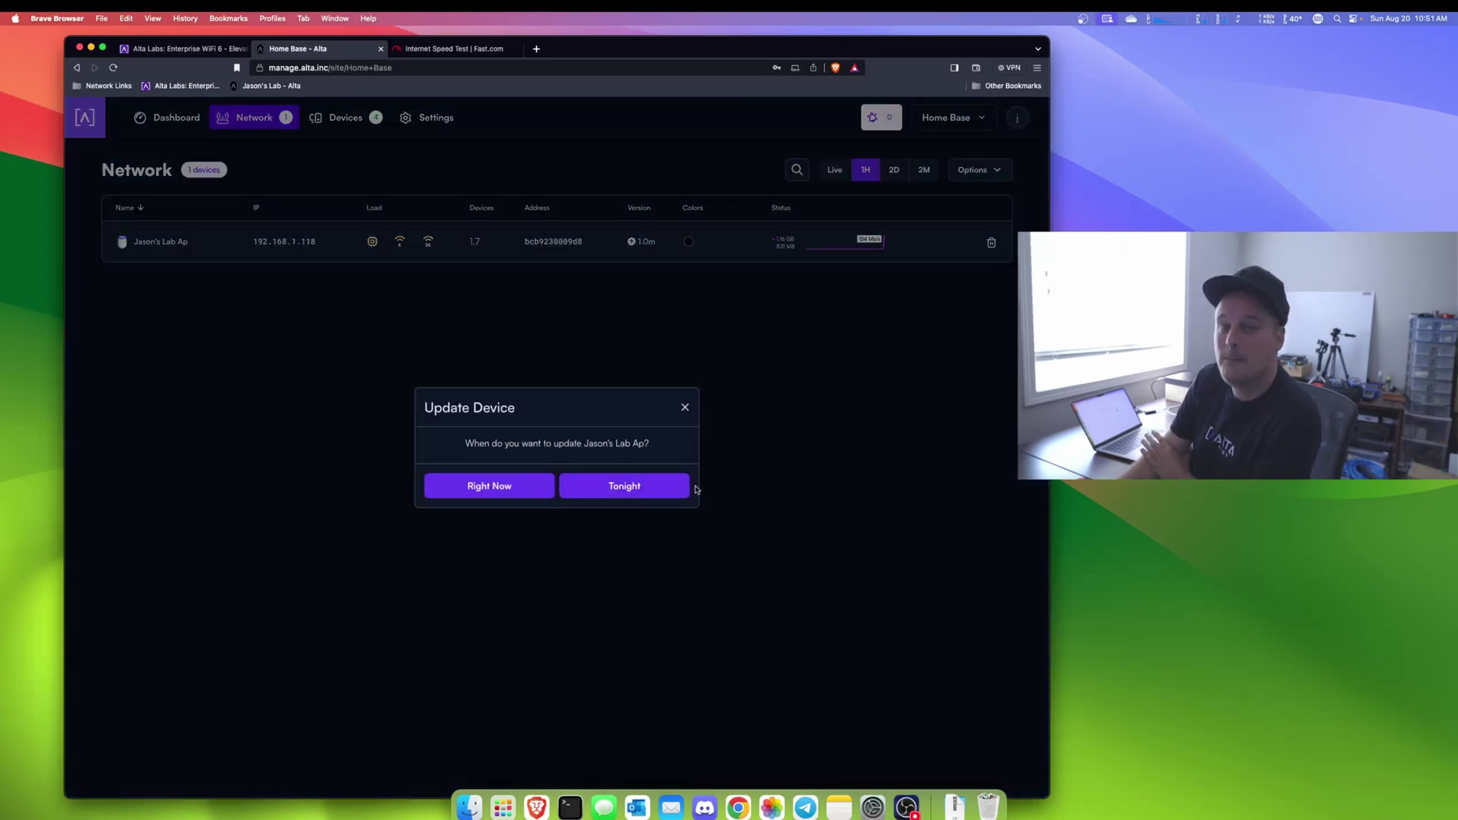
left_click(485, 486)
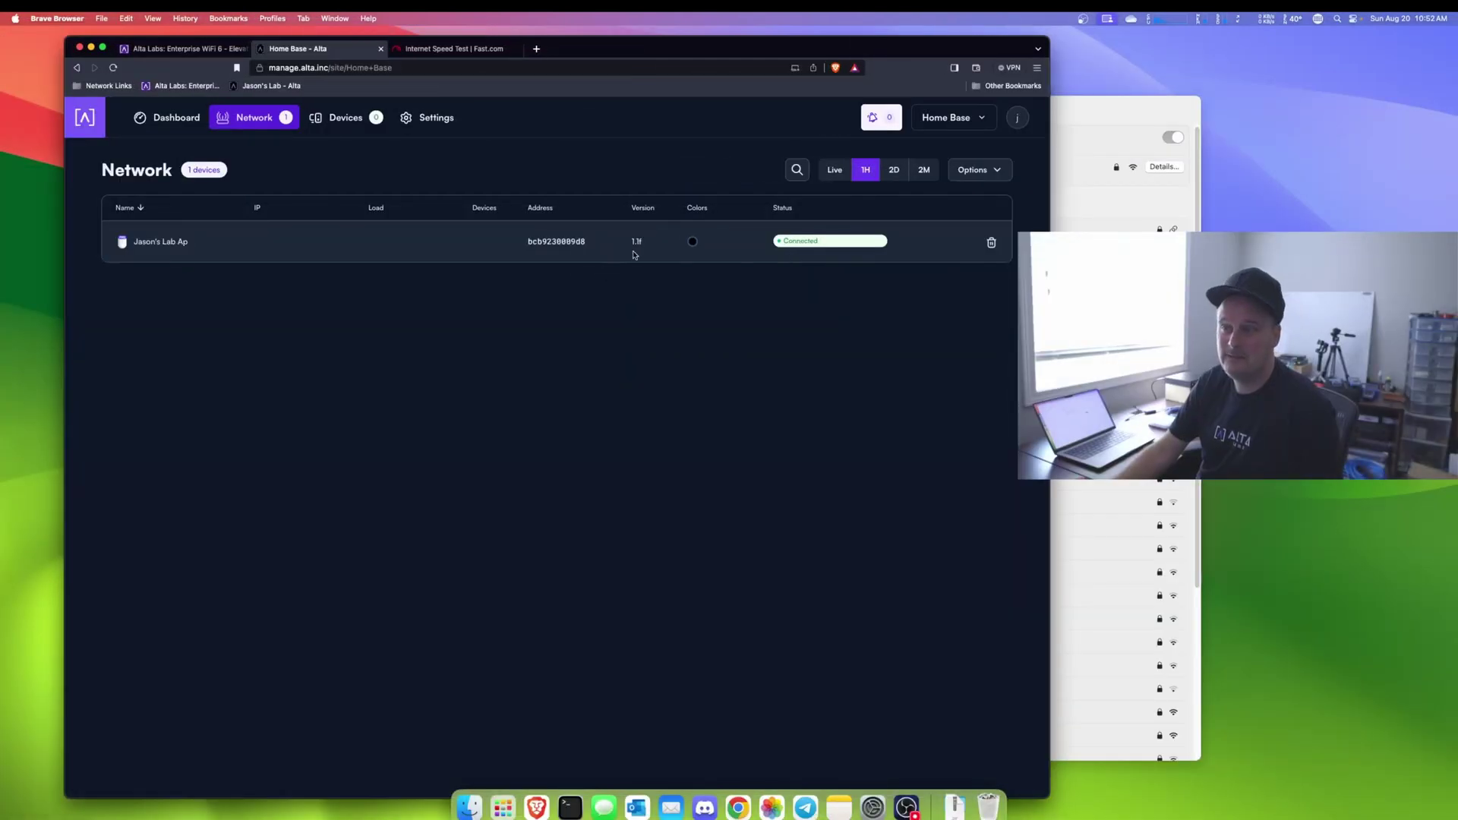
left_click_drag(653, 242, 619, 242)
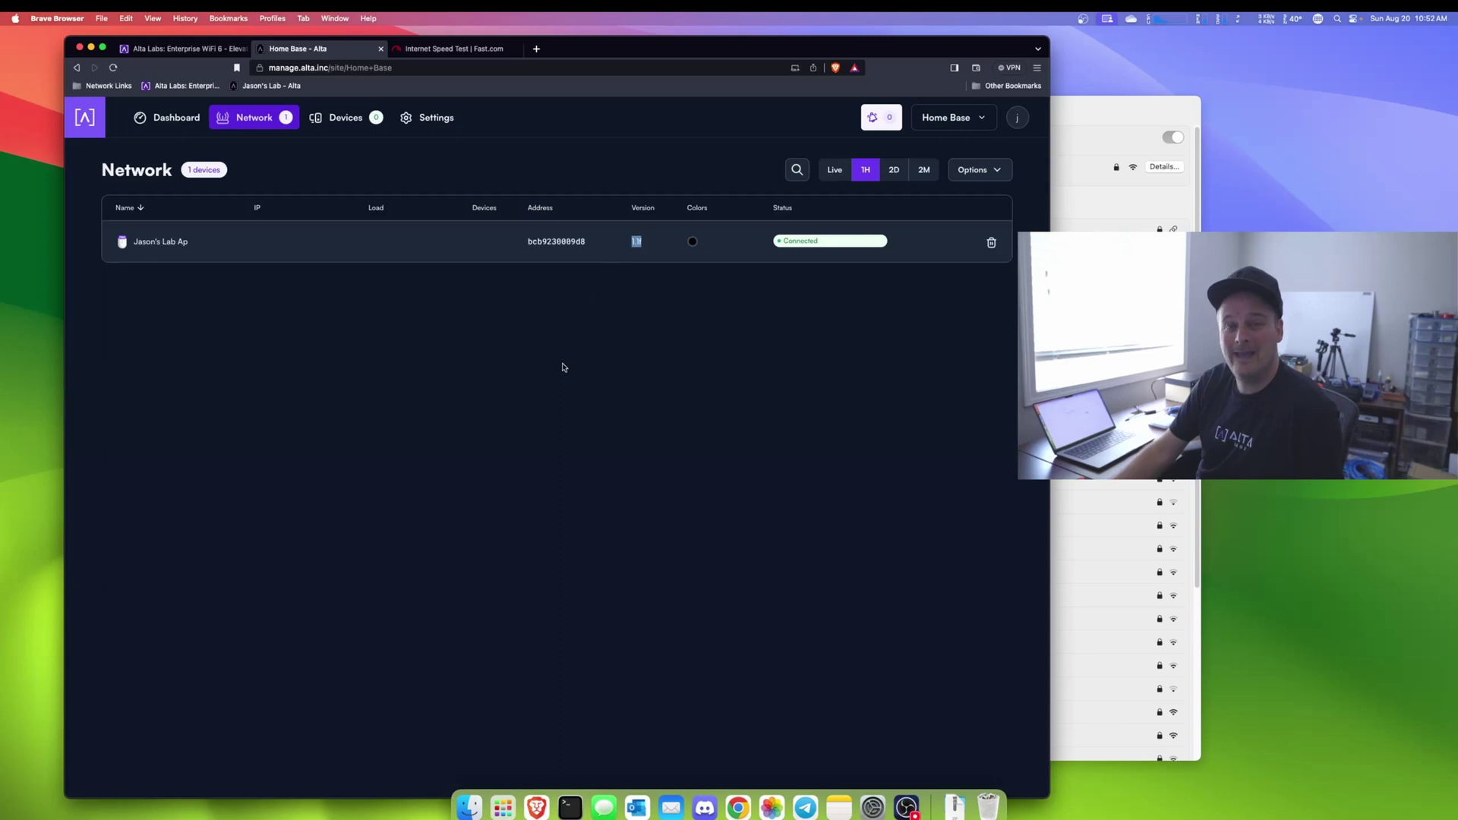
- Join the Mac to the lab's main Wi-Fi network in System Settings and close it
left_click(1089, 118)
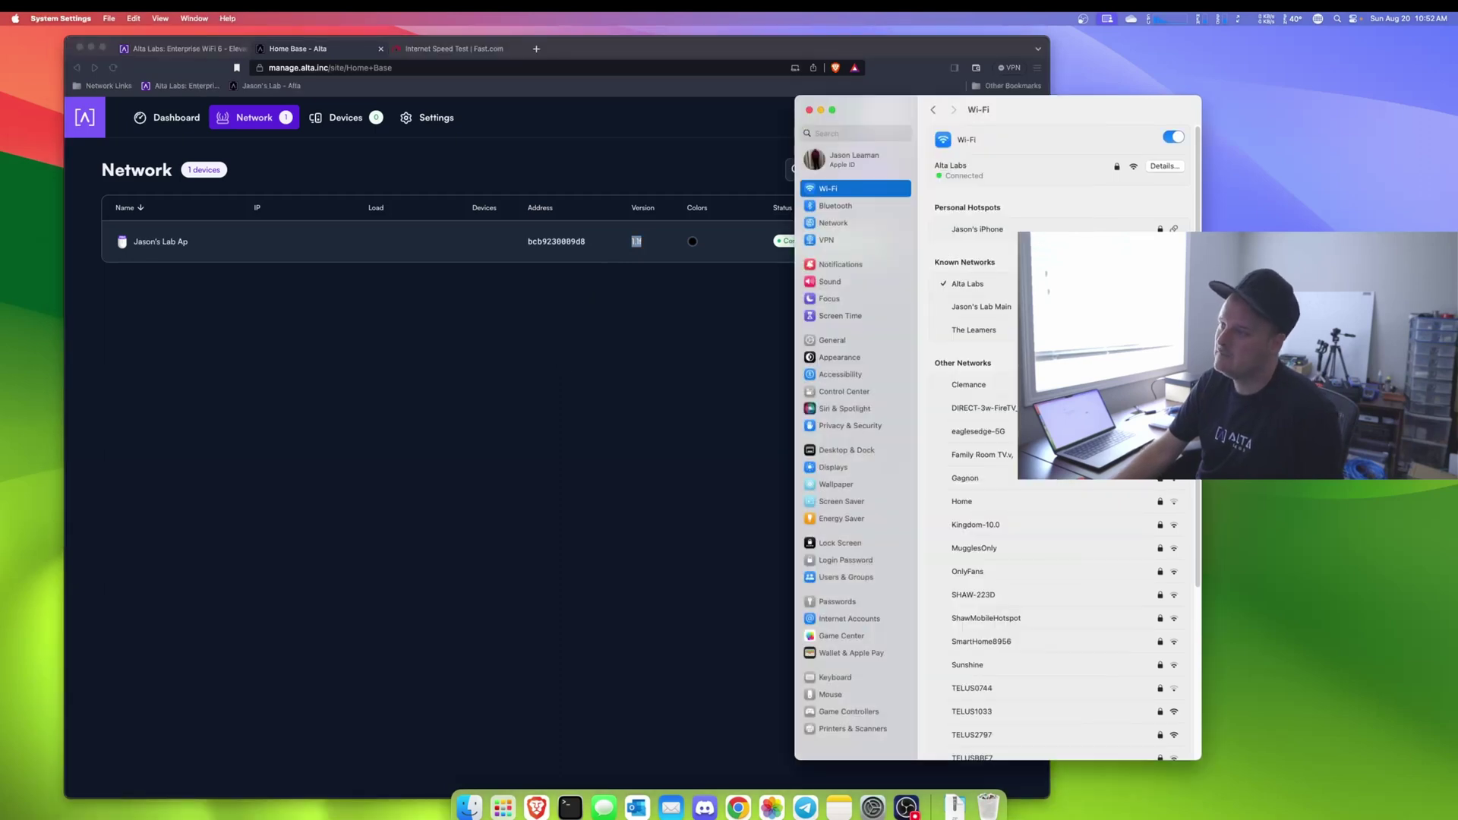
left_click(981, 306)
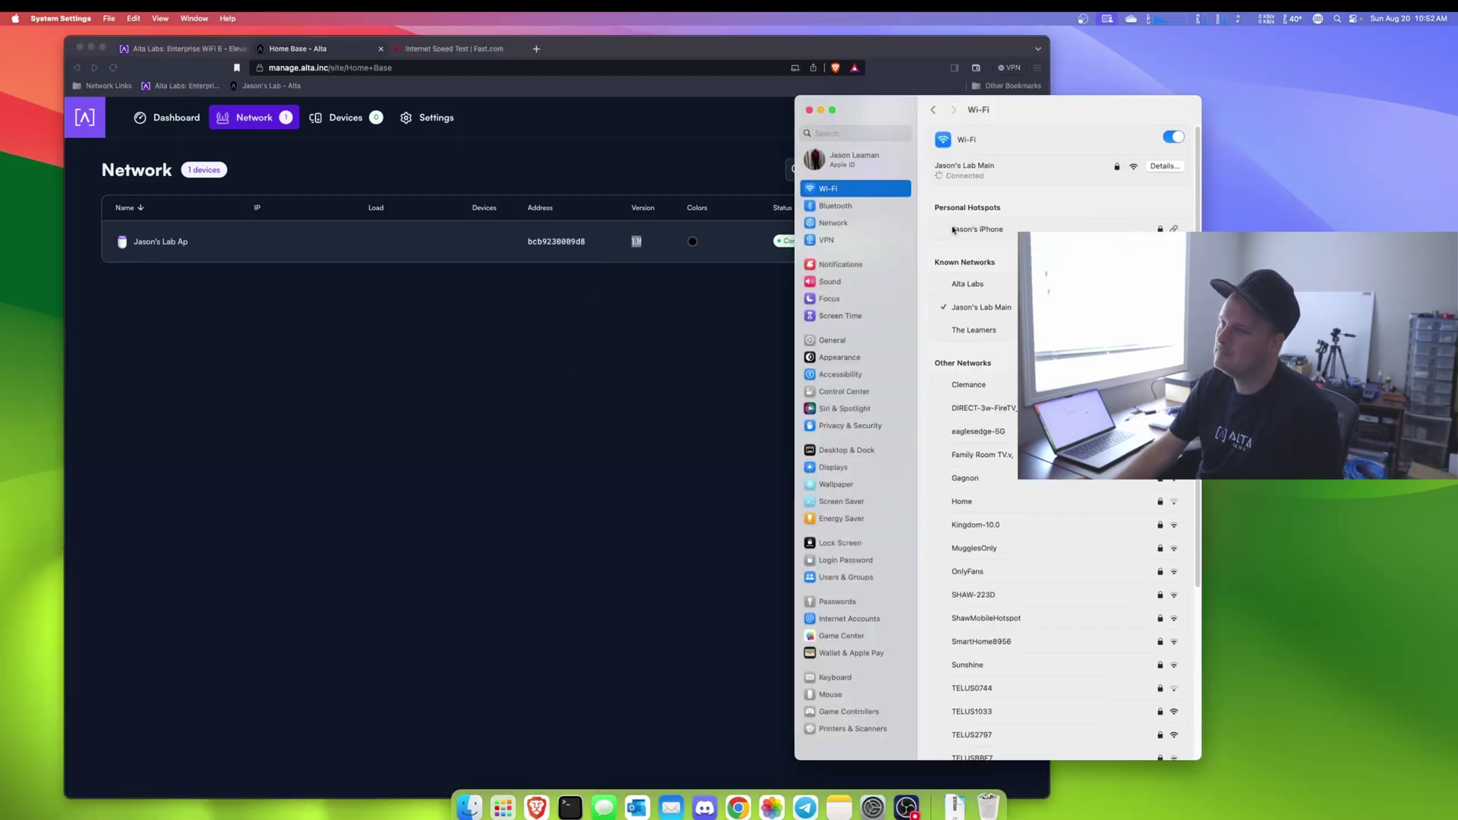
left_click(807, 111)
left_click(651, 449)
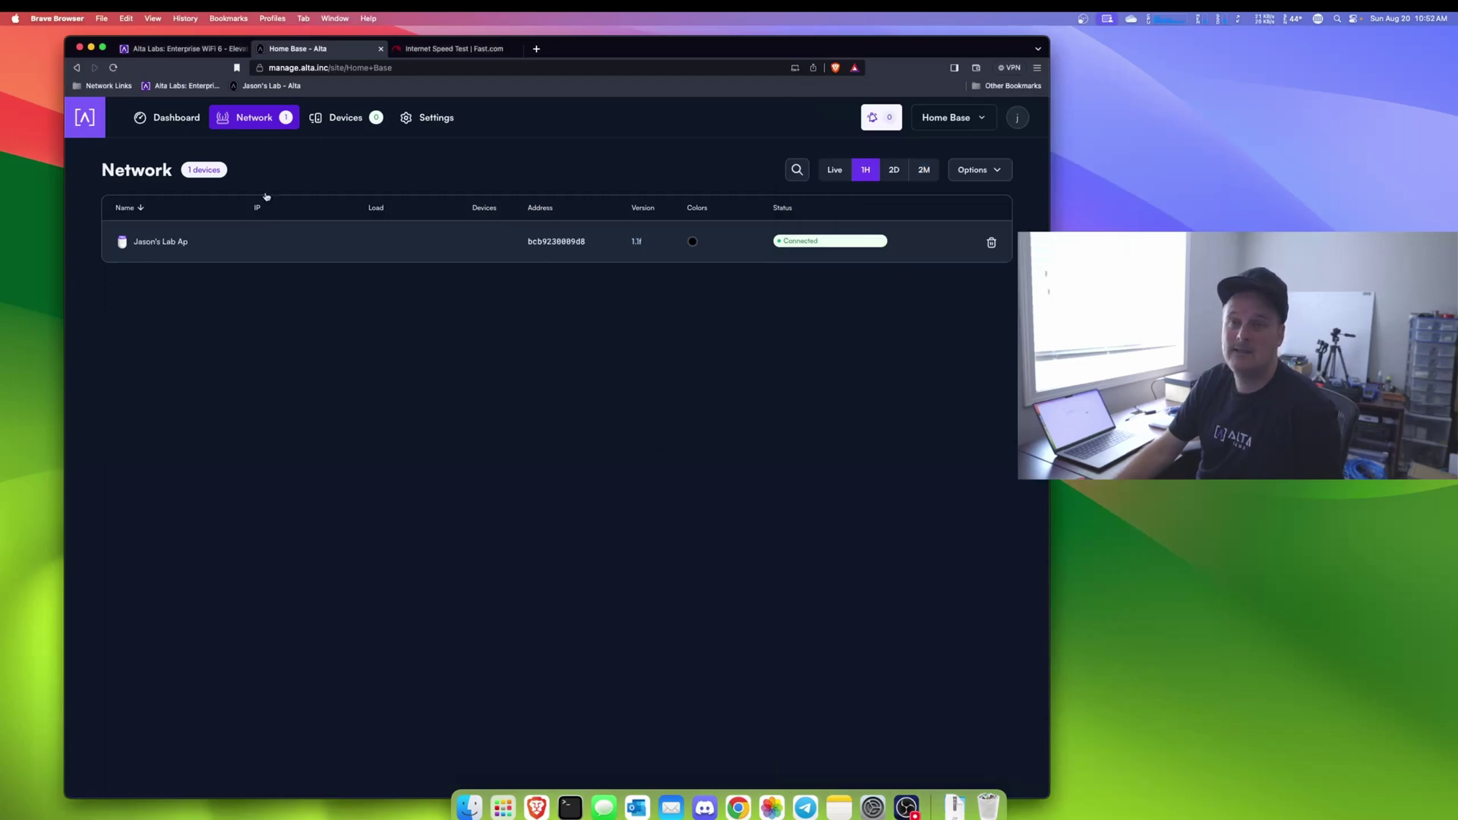
- Open the site's Dashboard to reach the client list of three devices on VLAN 1
left_click(182, 129)
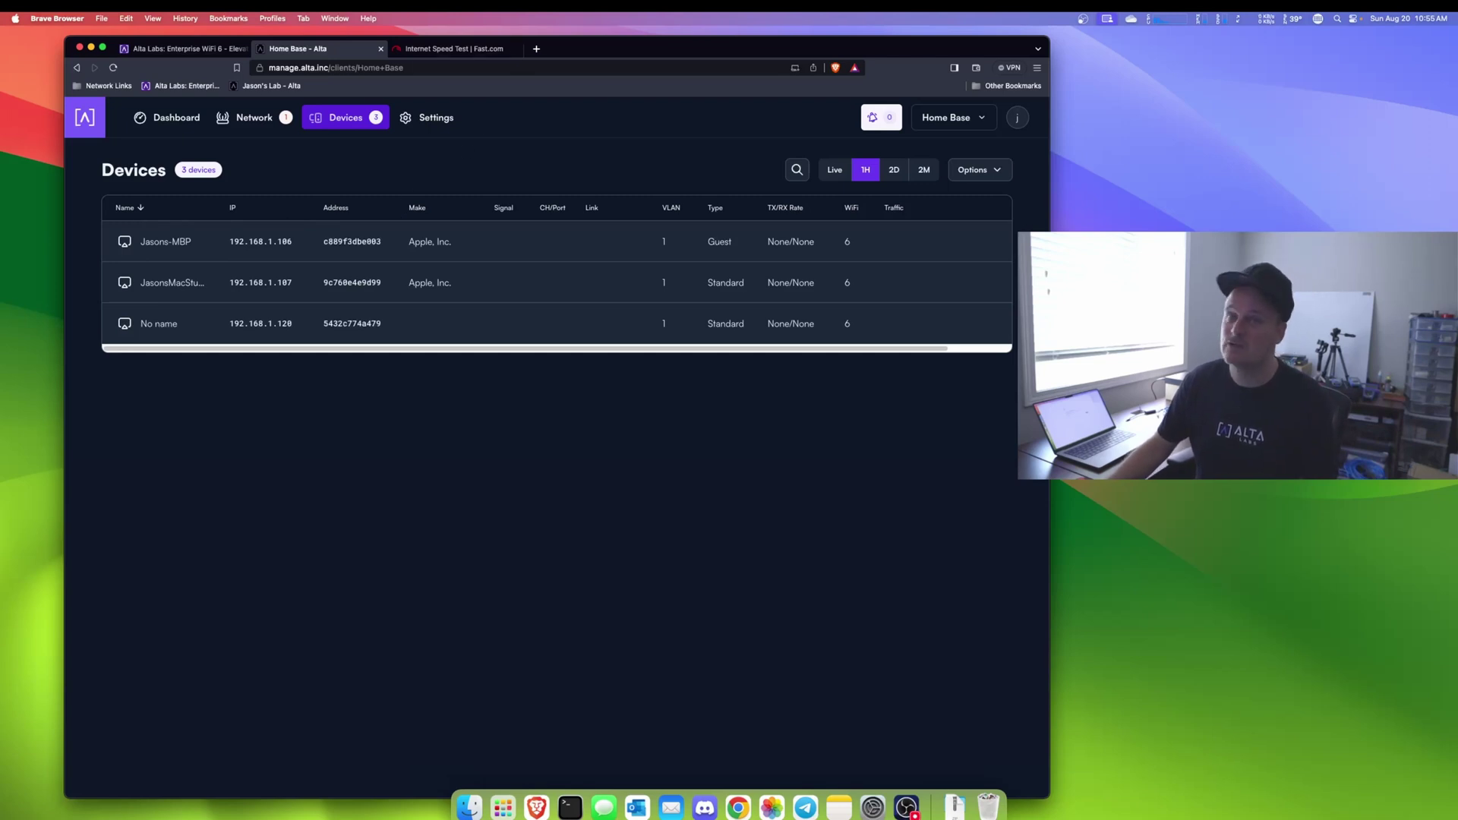
left_click(13, 18)
left_click(46, 54)
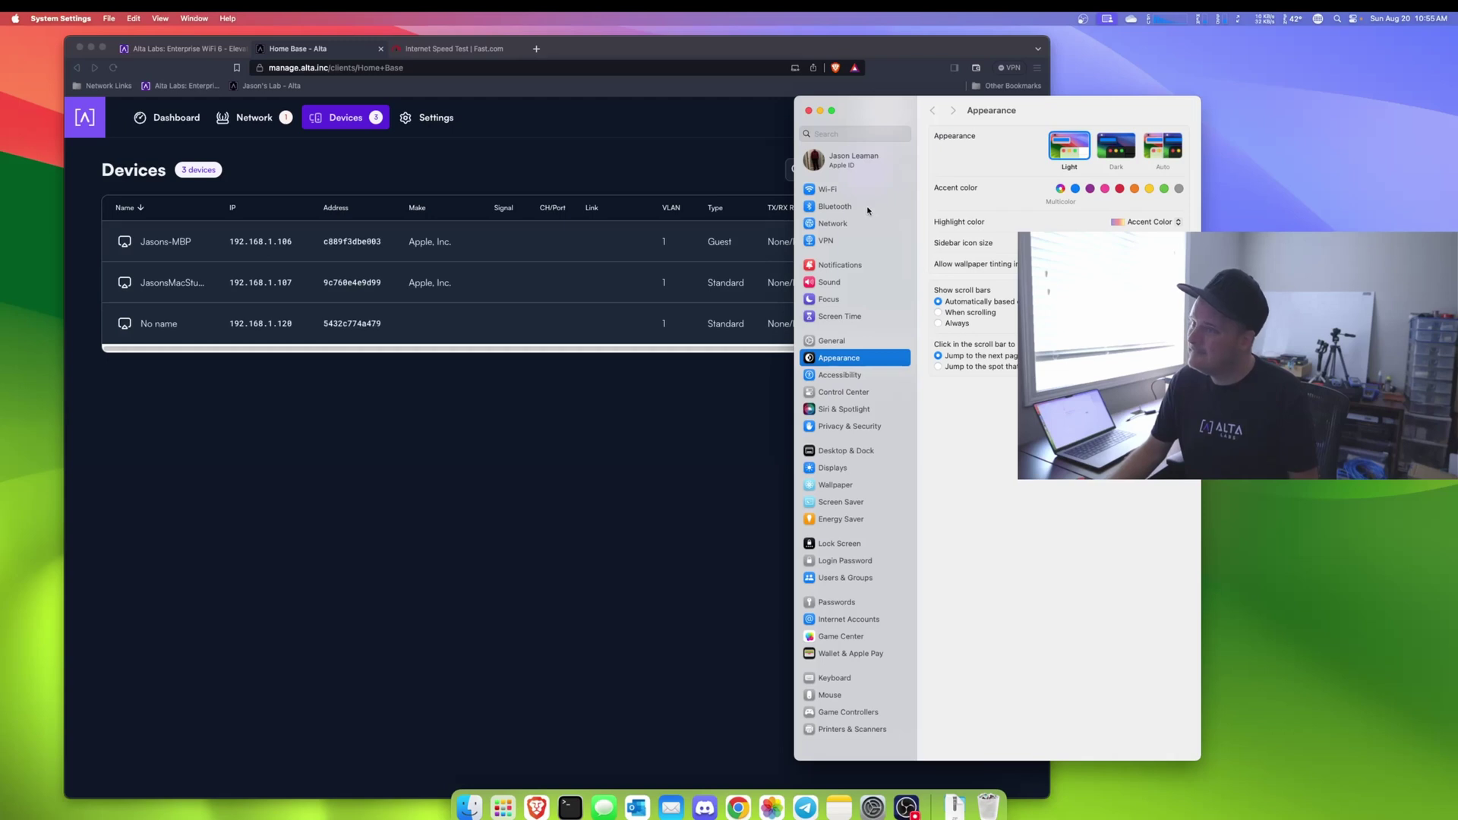
left_click(851, 193)
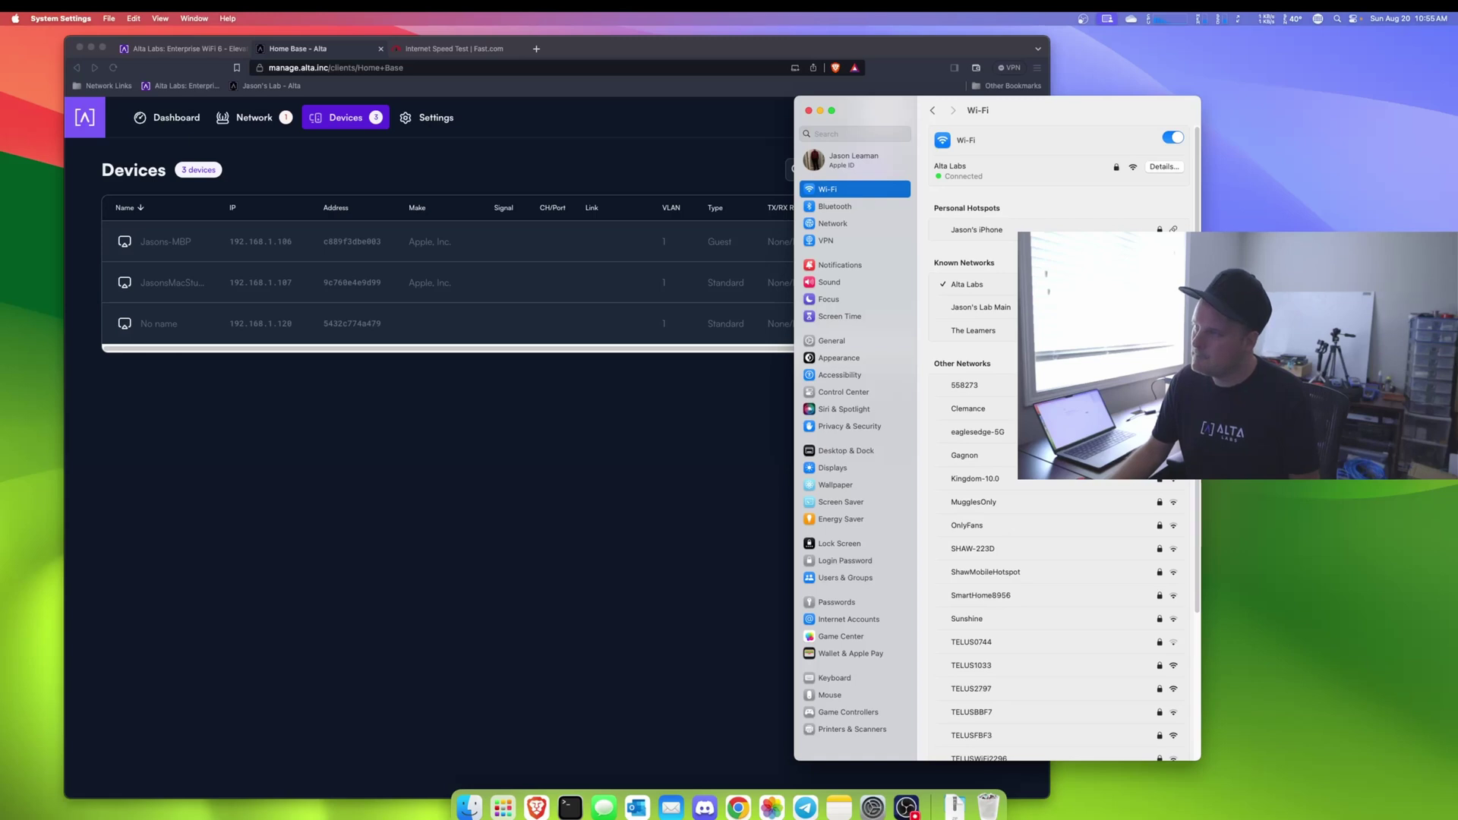
left_click(808, 111)
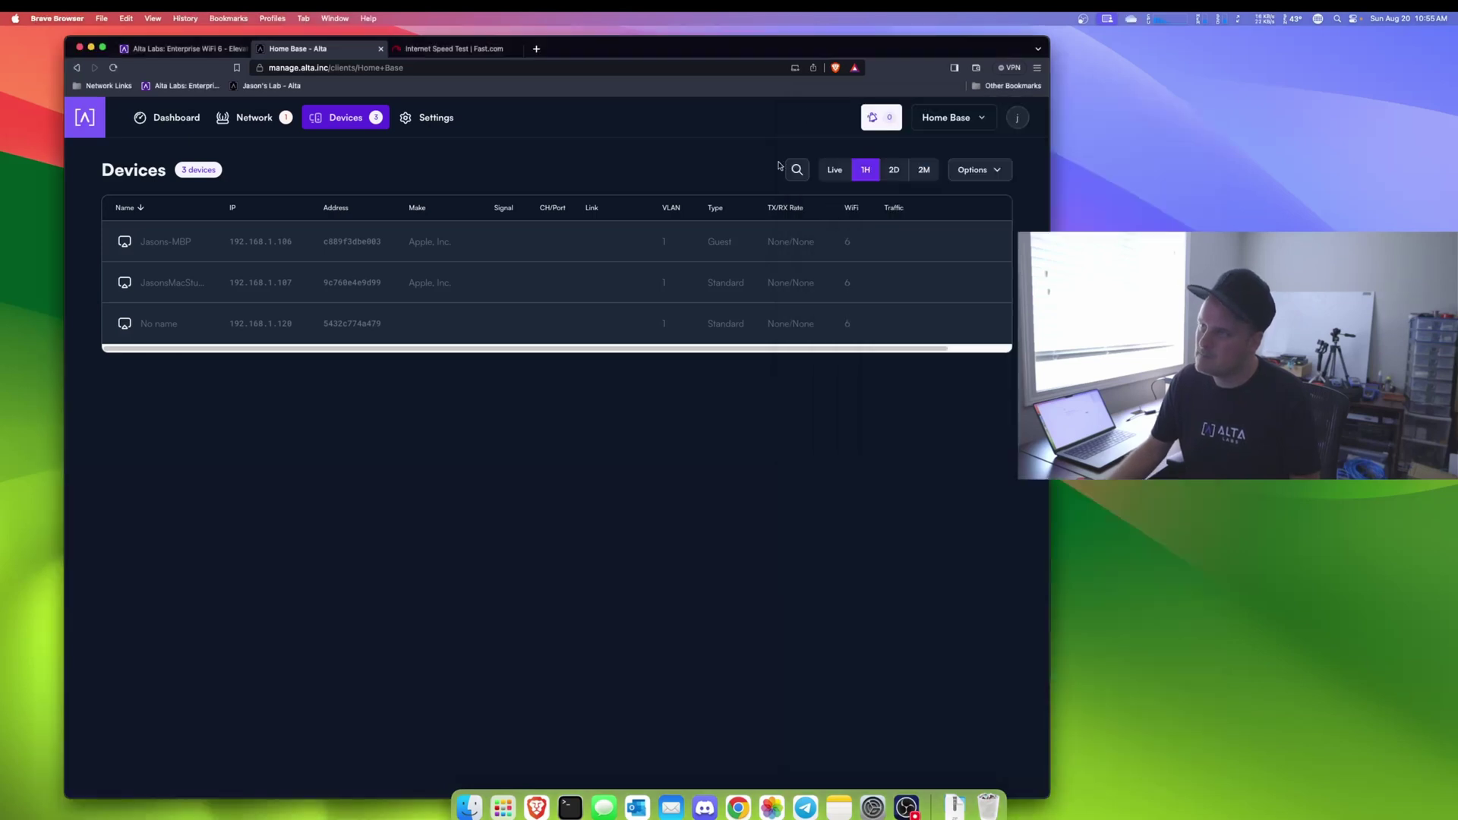
- Reload the Devices page to show live client traffic, briefly selecting the unnamed device's hardware address
left_click(113, 67)
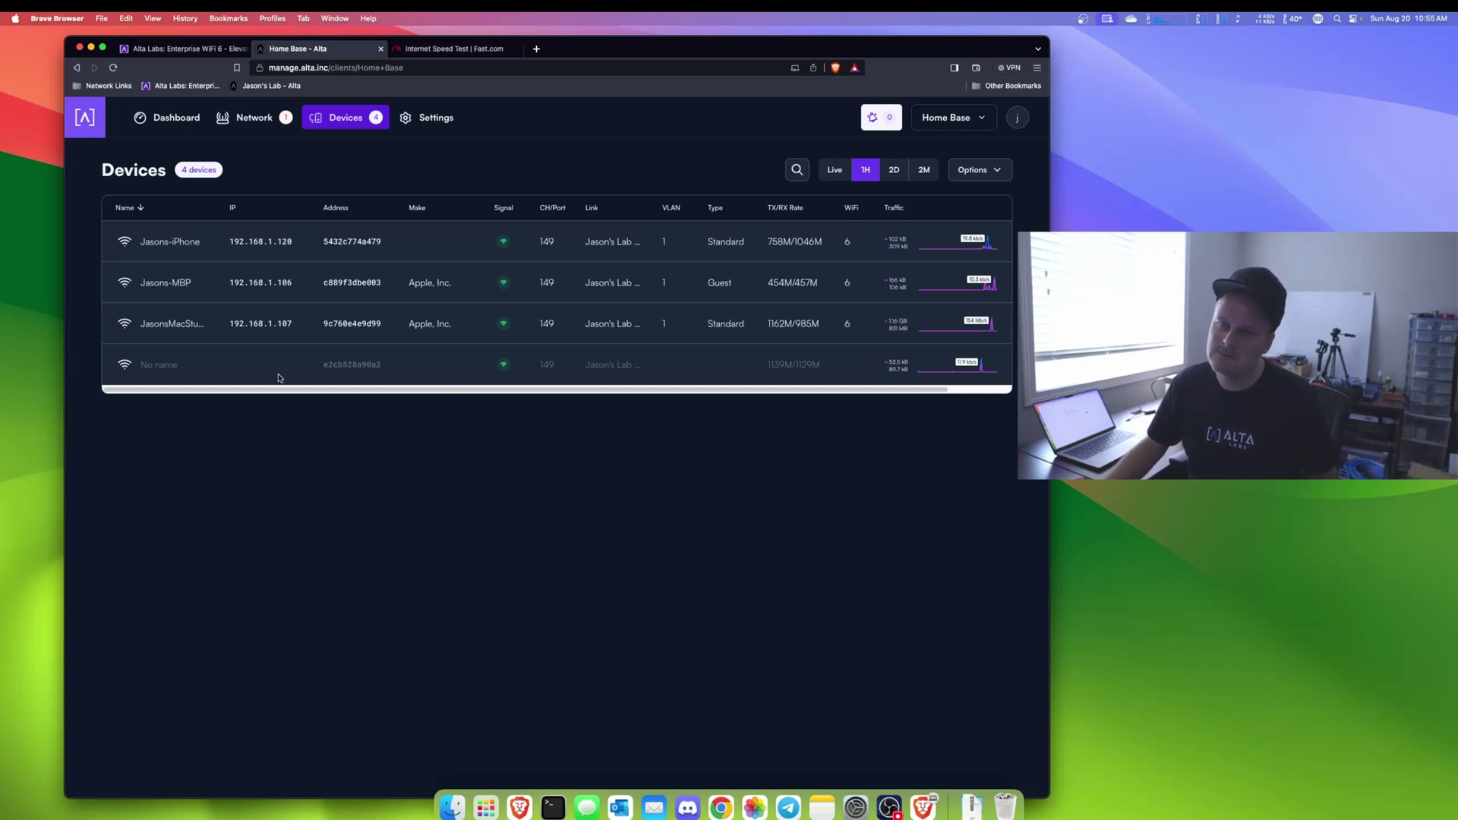
left_click_drag(388, 368, 320, 368)
left_click(418, 456)
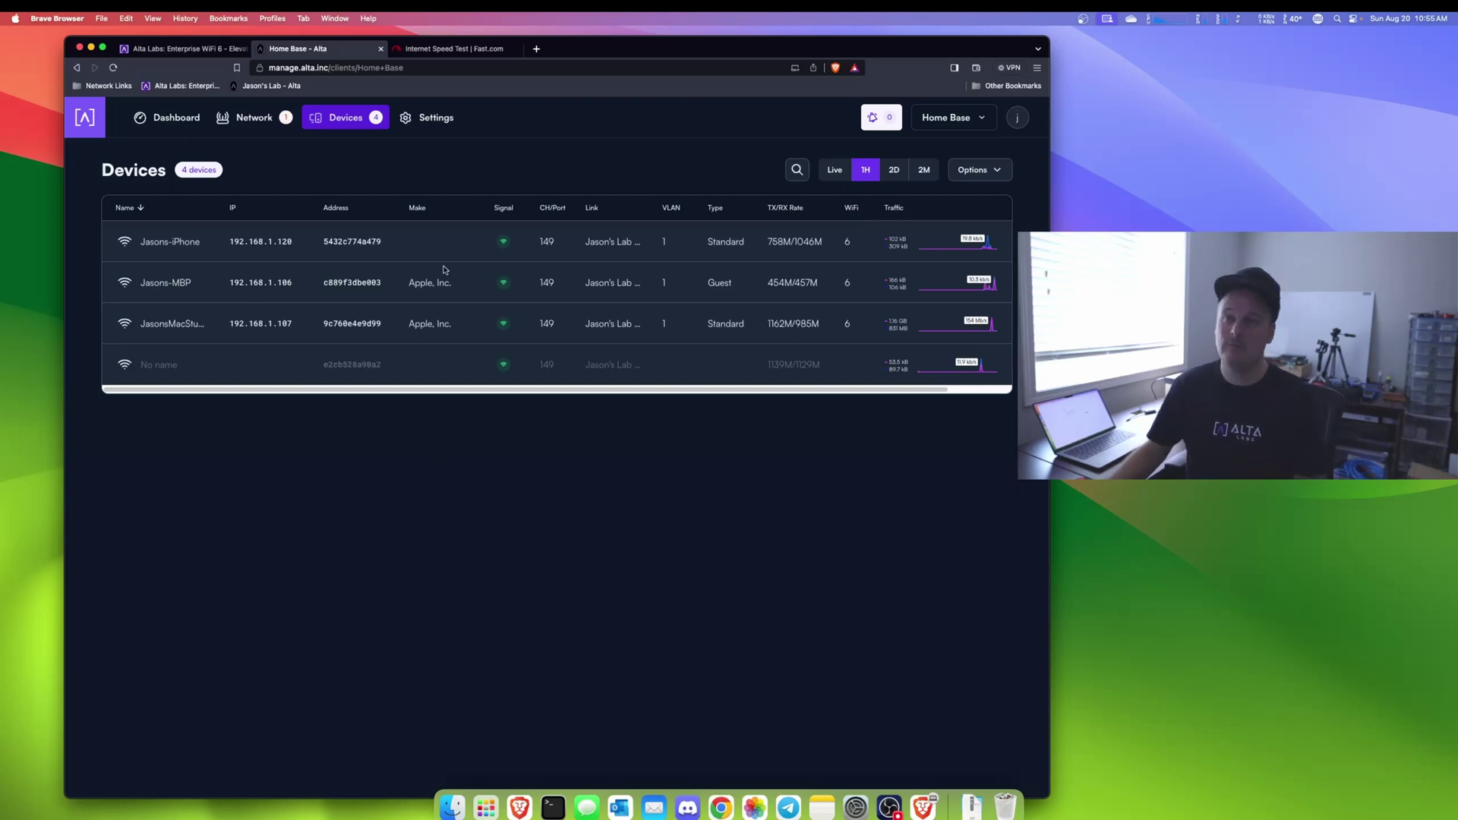
- Restart the Fast.com speed test with latency and upload details displayed
left_click(454, 48)
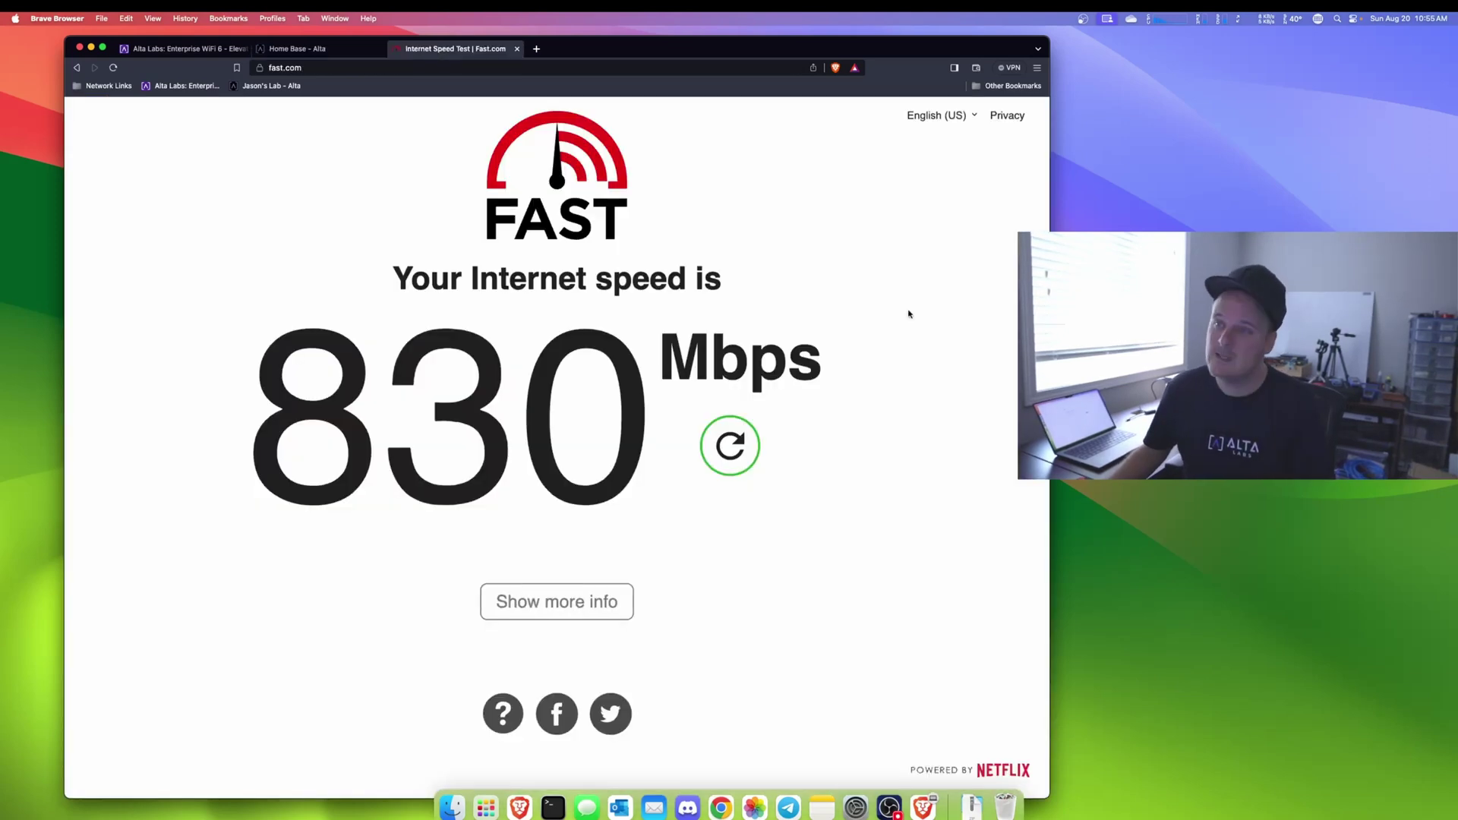
left_click(730, 448)
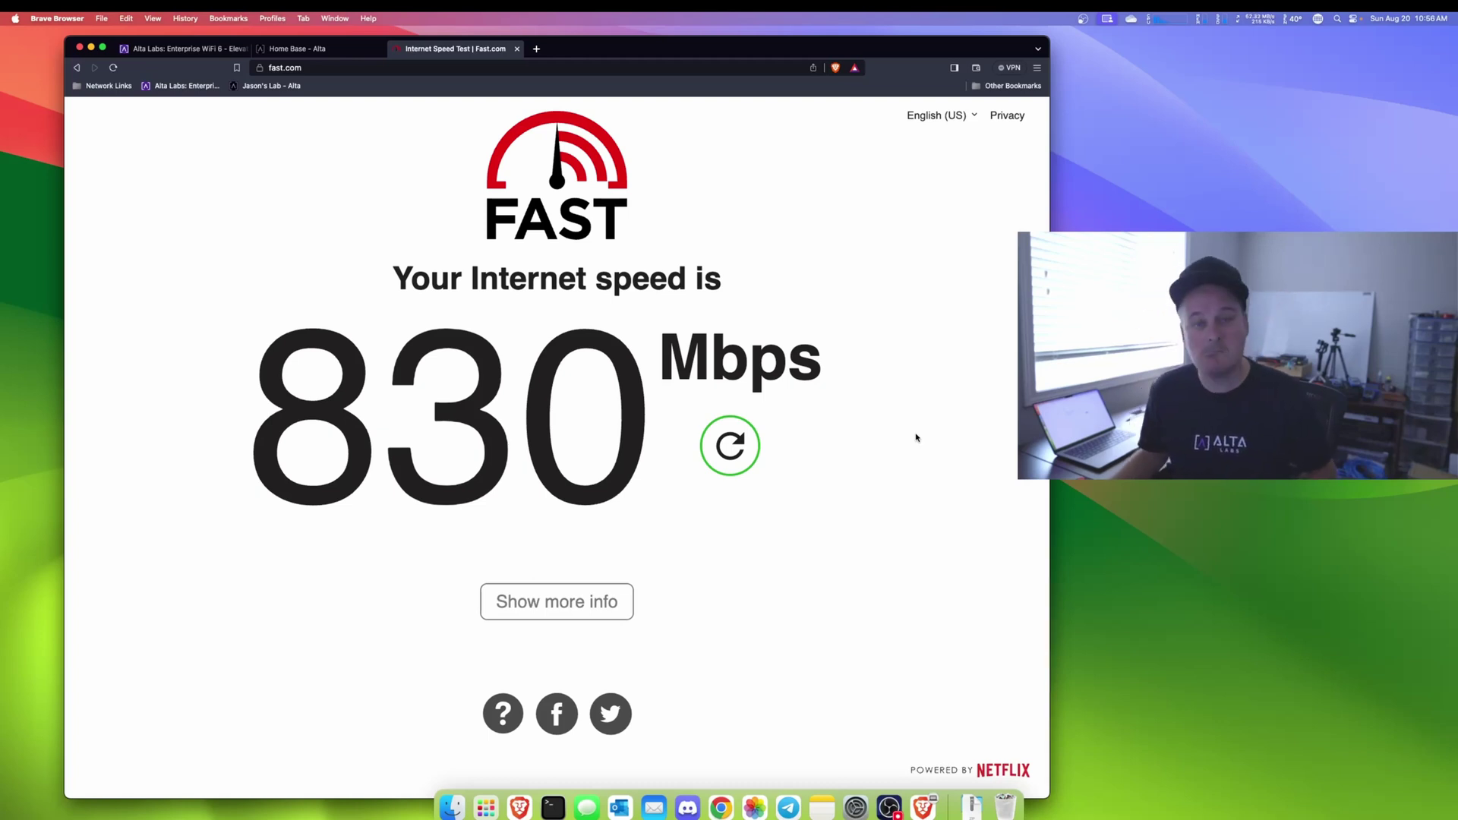
left_click(592, 597)
left_click(732, 443)
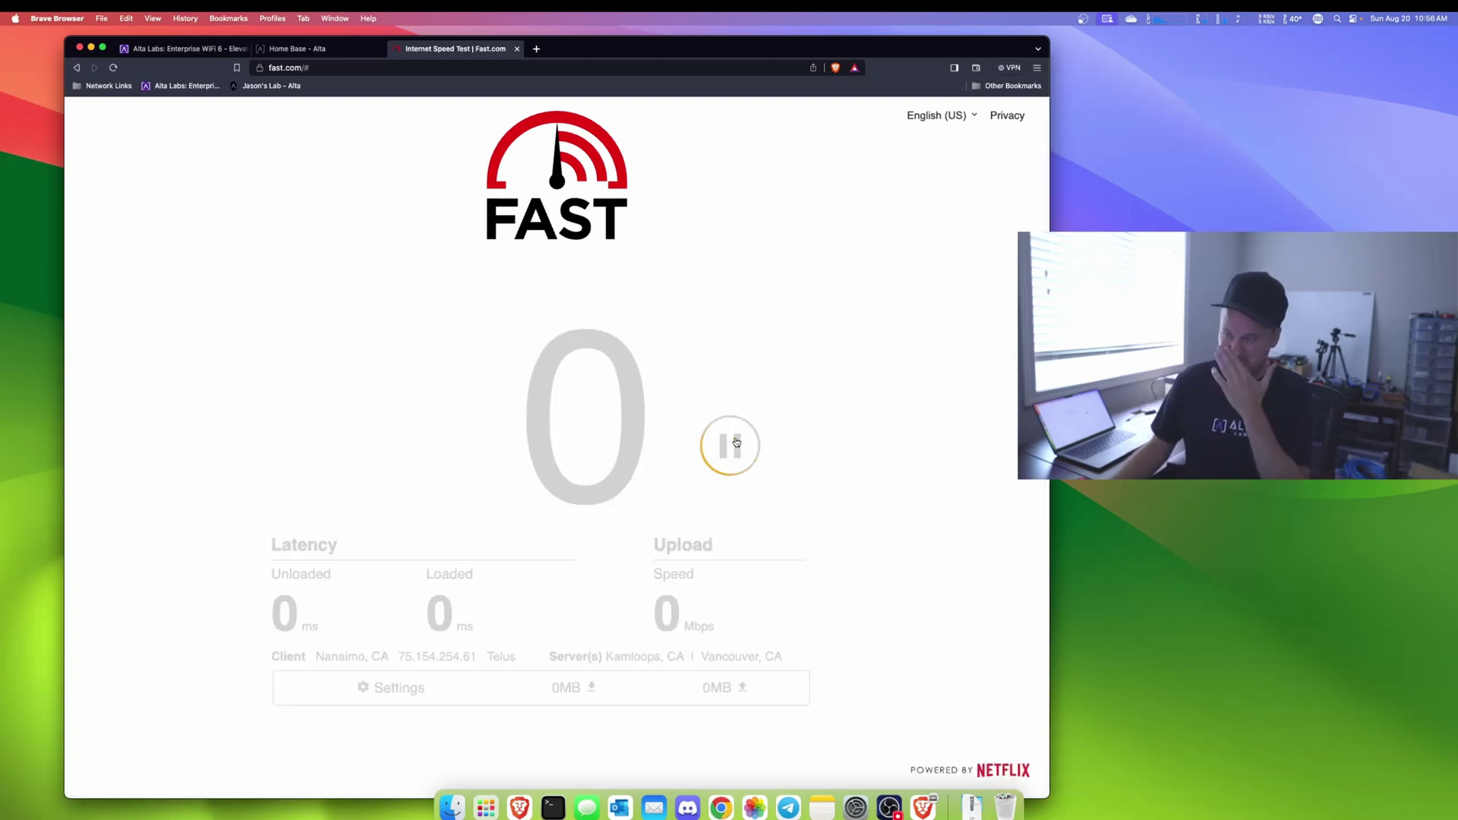